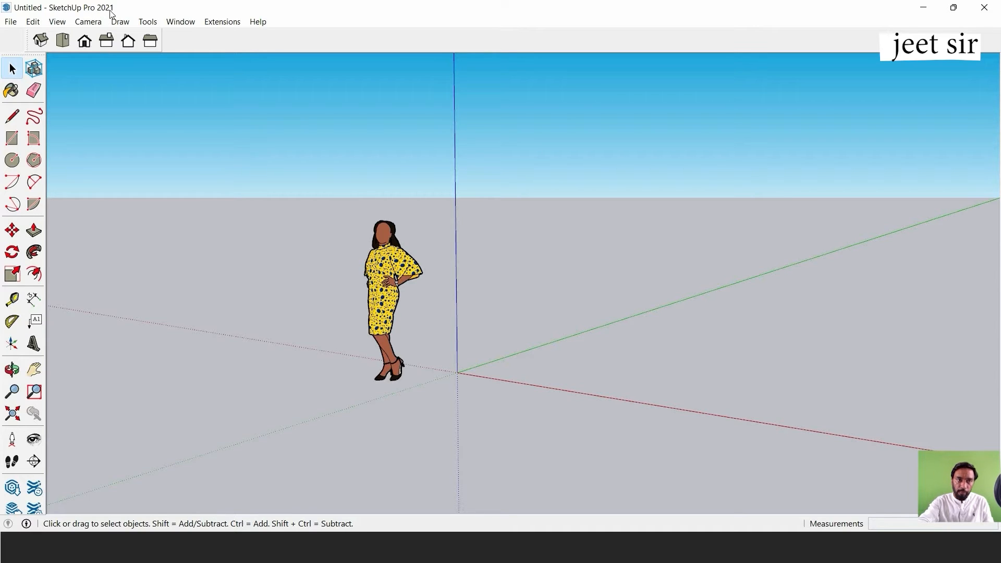
# Undock and close the Large Tool Set and Views toolbars.
pyautogui.moveTo(28, 55); pyautogui.dragTo(176, 106)
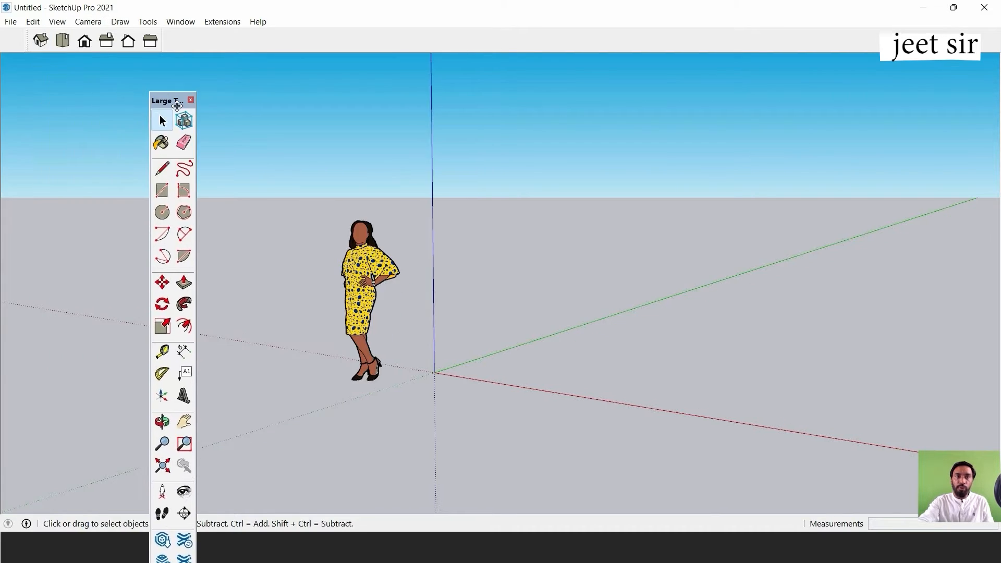
pyautogui.click(191, 99)
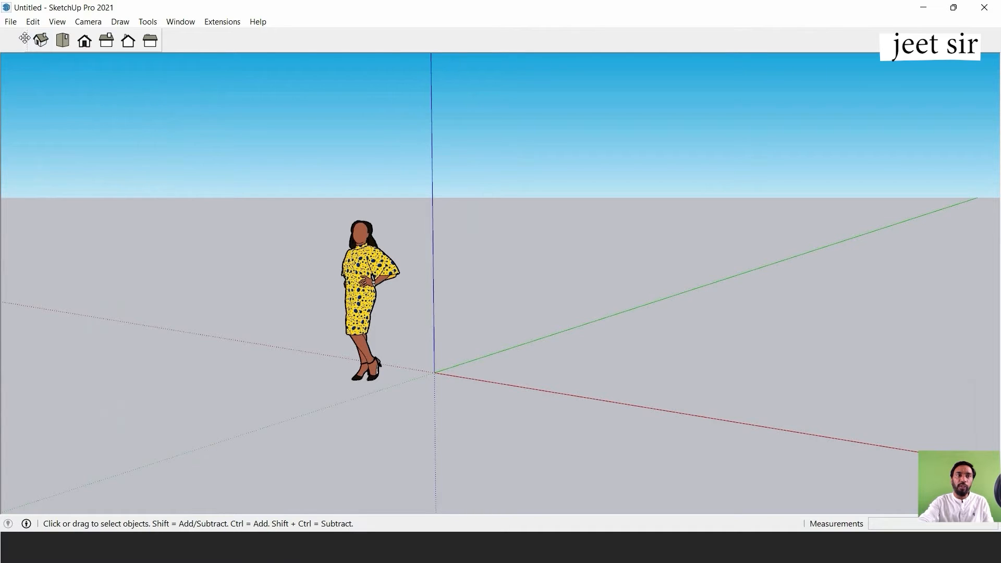
pyautogui.moveTo(25, 38); pyautogui.dragTo(99, 115)
pyautogui.click(155, 116)
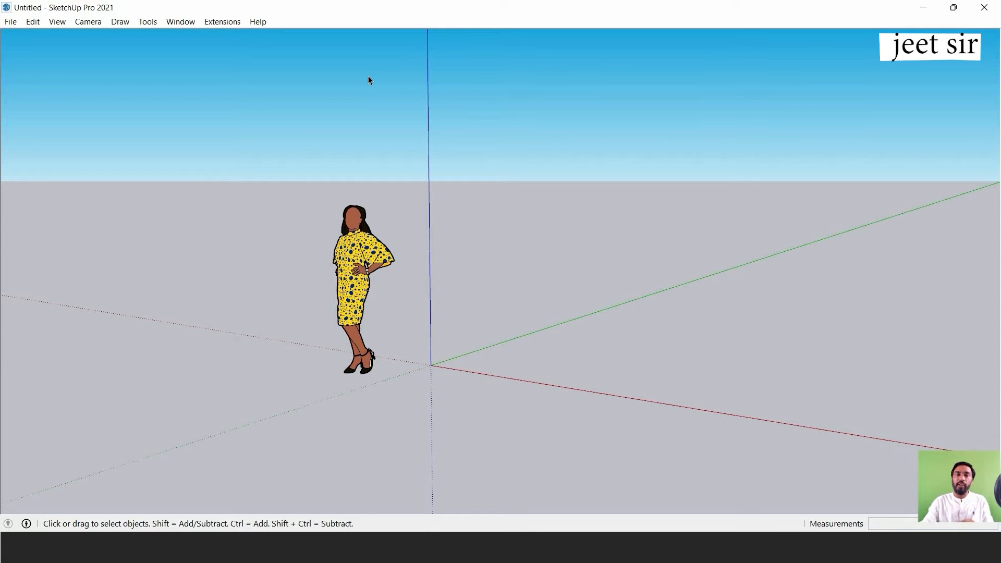
# Delete the default standing woman figure beside the origin.
pyautogui.click(352, 261)
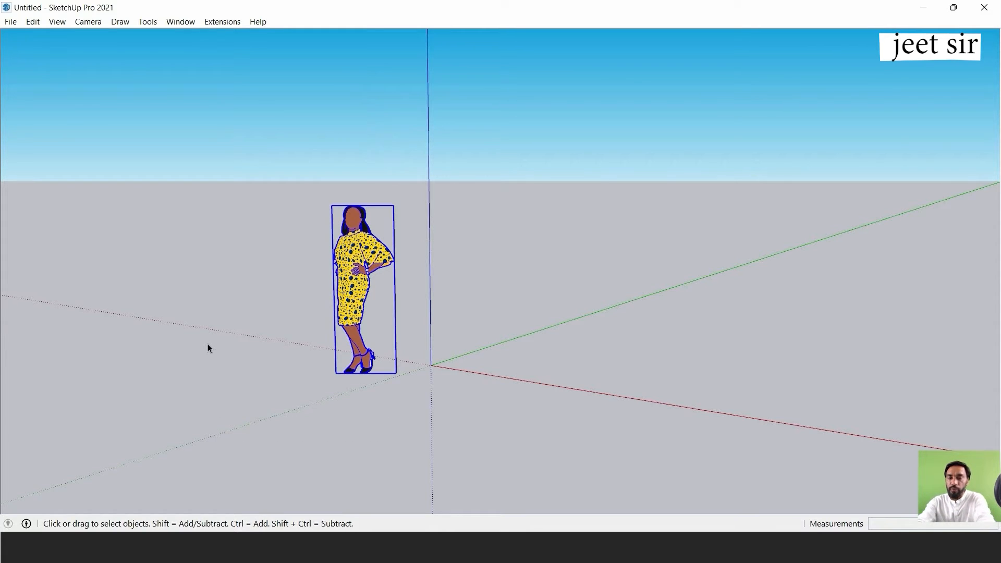
pyautogui.press('Delete')
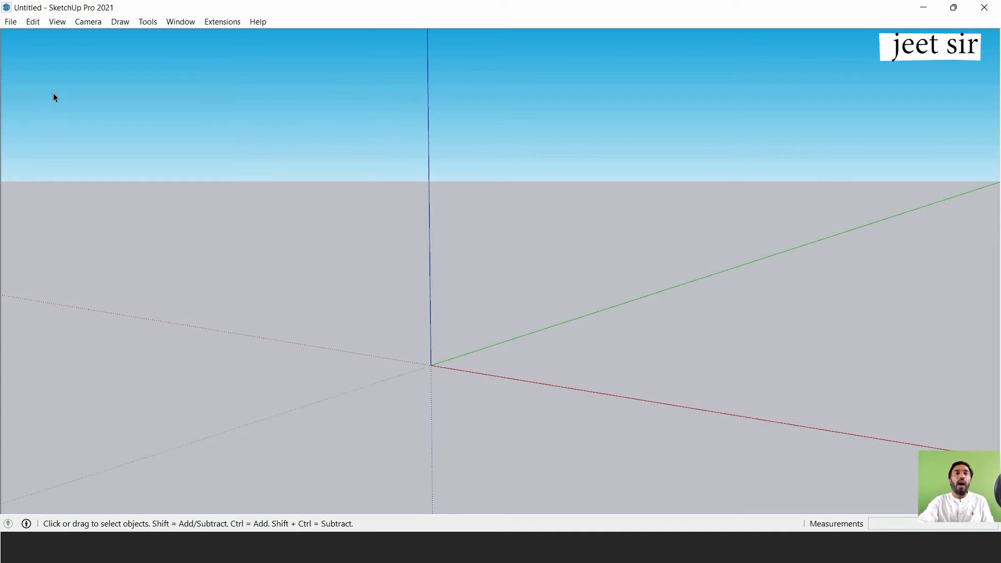
pyautogui.click(56, 22)
pyautogui.moveTo(147, 21)
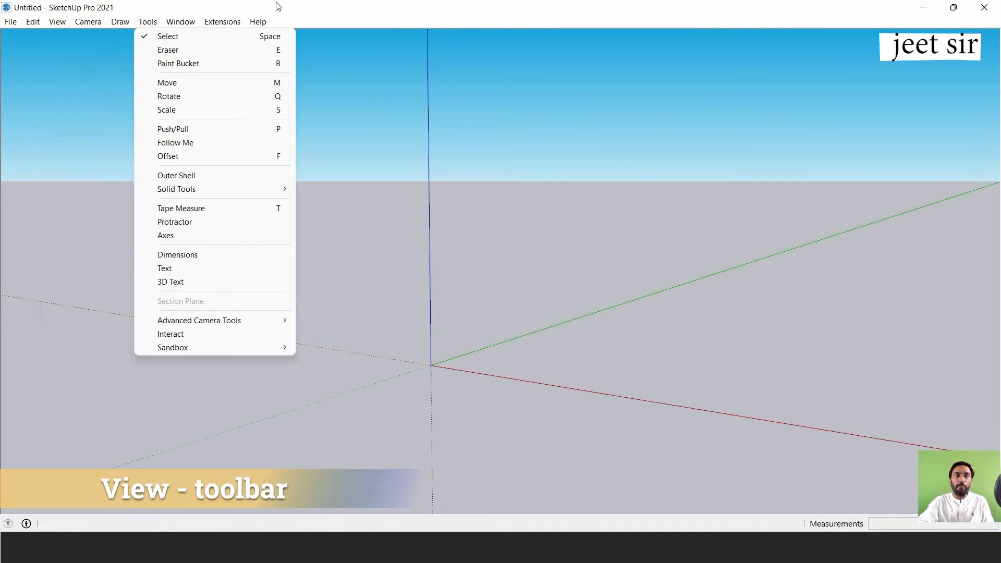
pyautogui.click(278, 6)
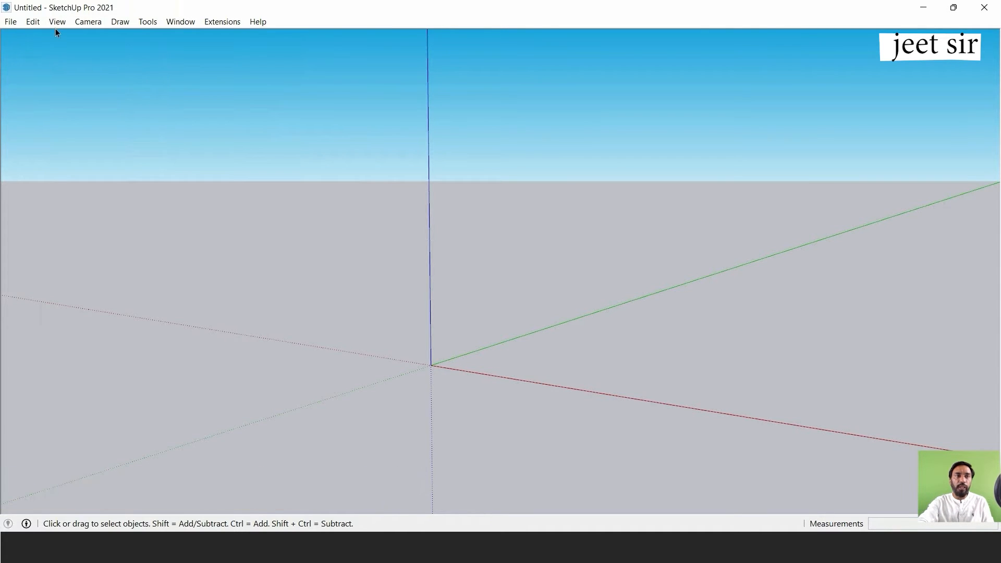
# Enable the Large Tool Set and Views toolbars in the toolbar settings and close the dialog.
pyautogui.click(57, 24)
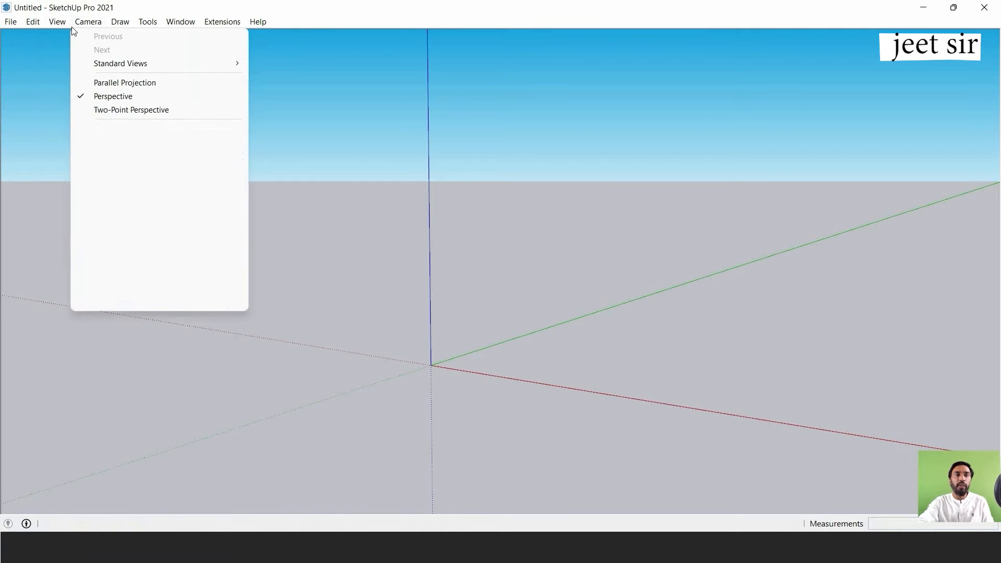
pyautogui.click(67, 36)
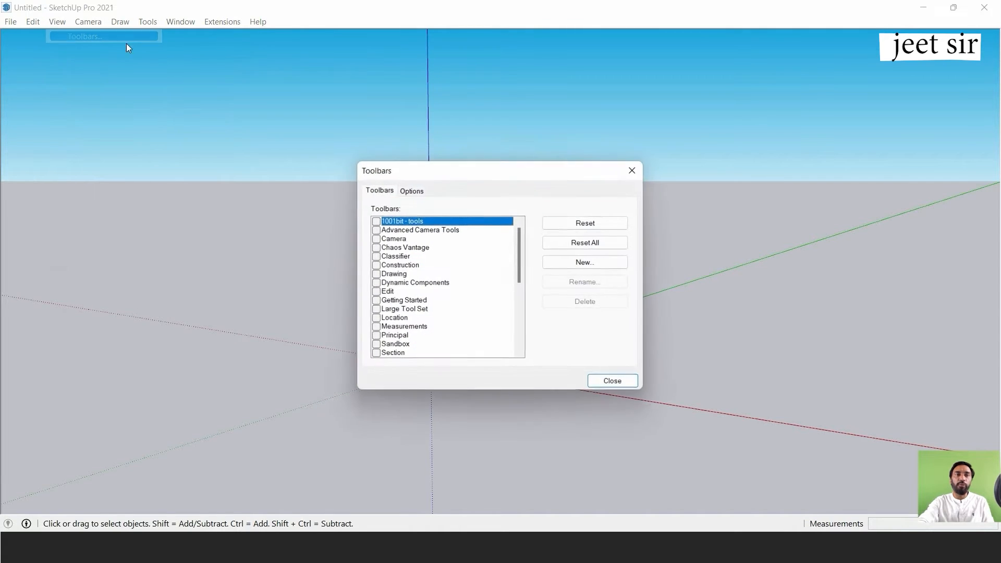
pyautogui.moveTo(433, 177); pyautogui.dragTo(483, 137)
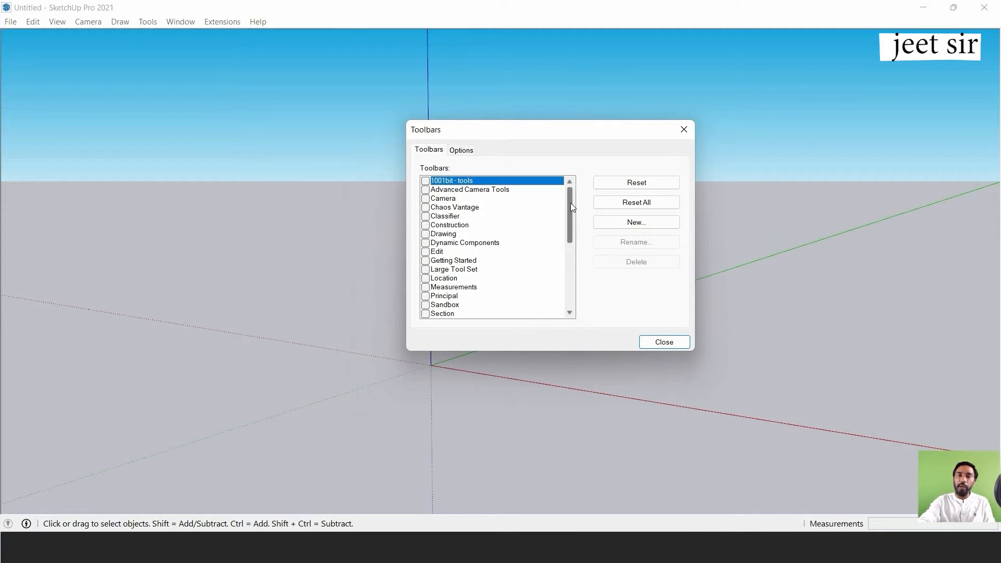
pyautogui.moveTo(573, 207)
pyautogui.mouseDown()
pyautogui.moveTo(554, 288)
pyautogui.moveTo(568, 226)
pyautogui.moveTo(568, 281)
pyautogui.moveTo(583, 195)
pyautogui.mouseUp()
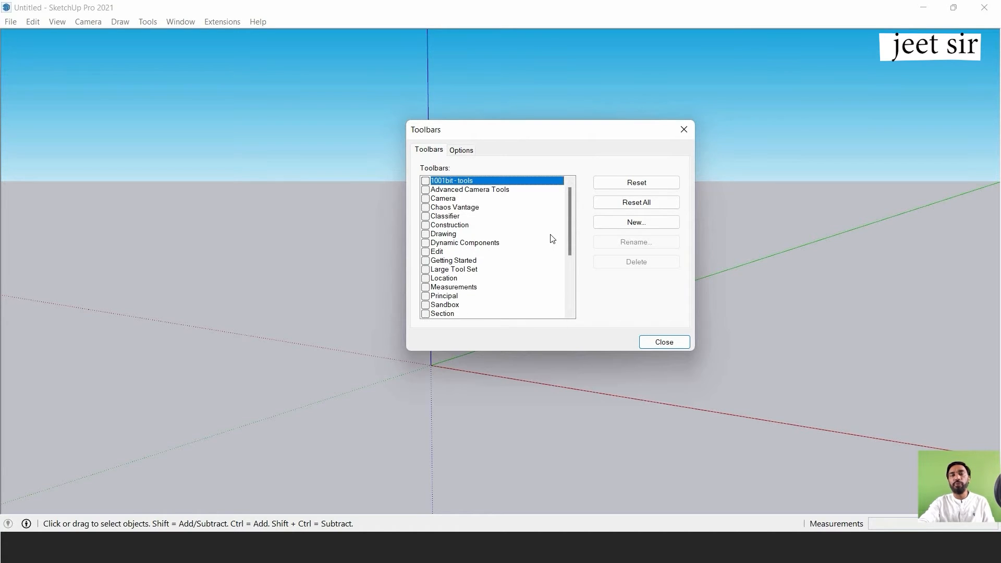
pyautogui.click(426, 271)
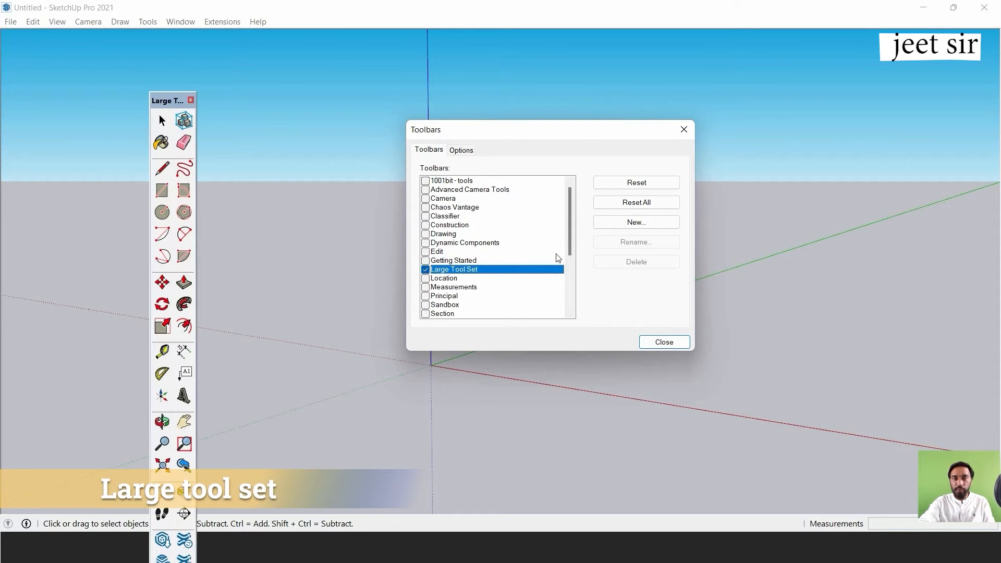
pyautogui.moveTo(569, 227); pyautogui.dragTo(567, 262)
pyautogui.click(426, 278)
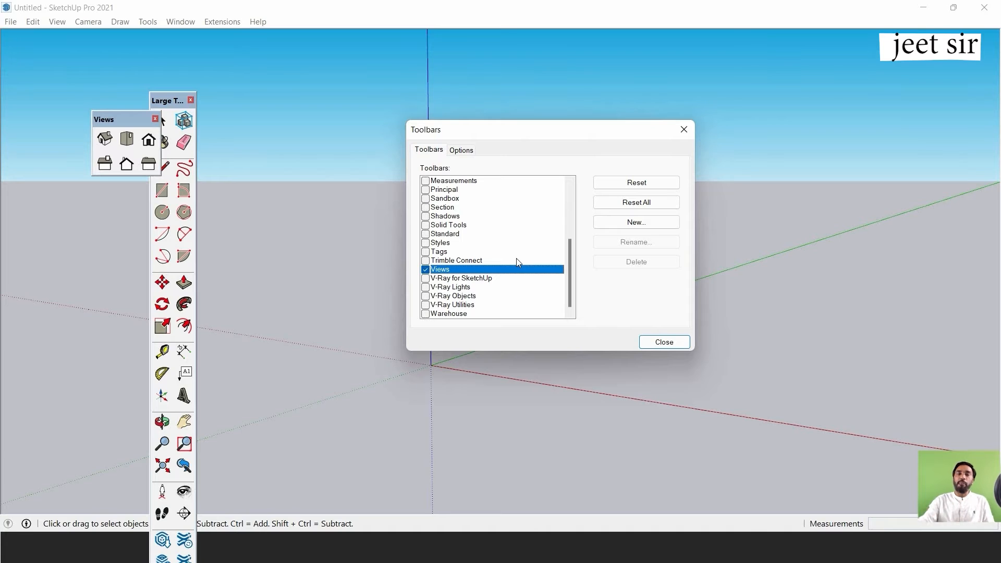
pyautogui.click(661, 342)
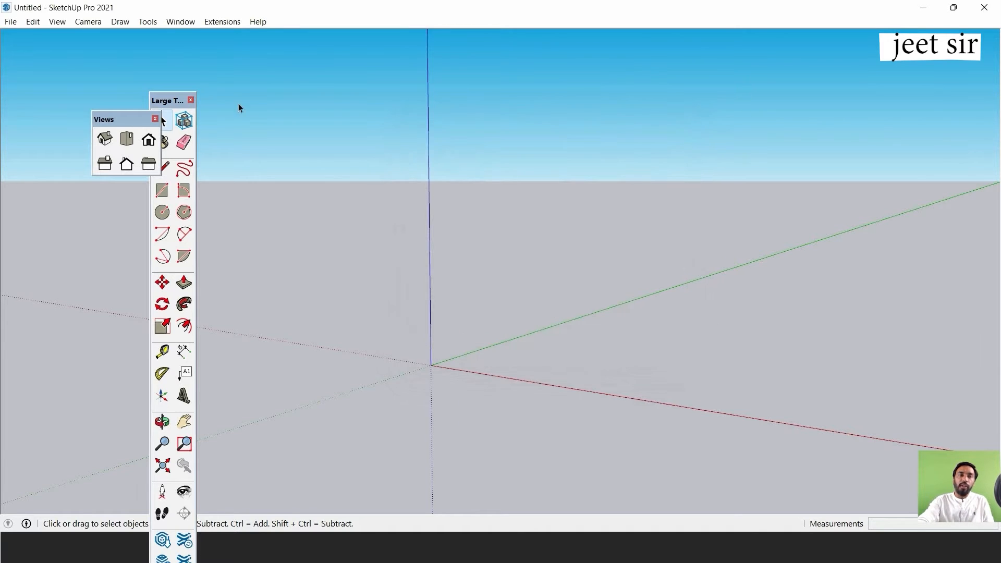
# Dock the floating Large Tool Set and Views toolbars, and shift the Views toolbar towards the middle of its dock row.
pyautogui.moveTo(178, 104); pyautogui.dragTo(356, 74)
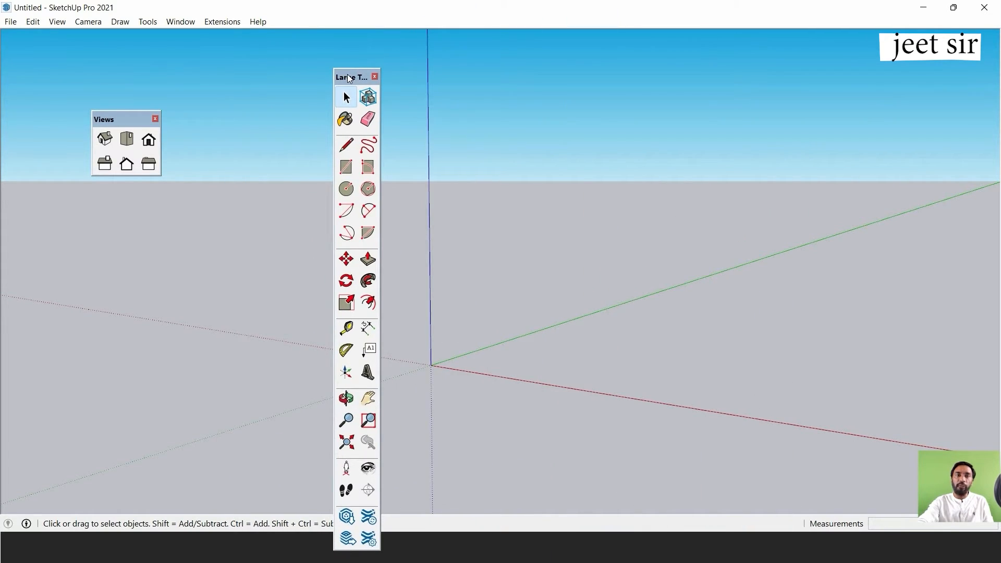
pyautogui.doubleClick(348, 77)
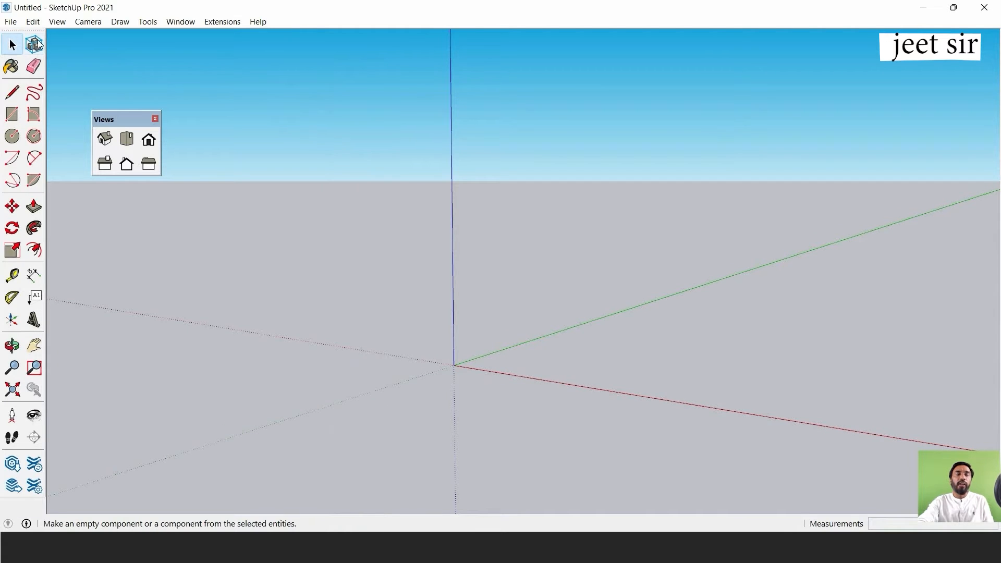
pyautogui.doubleClick(108, 120)
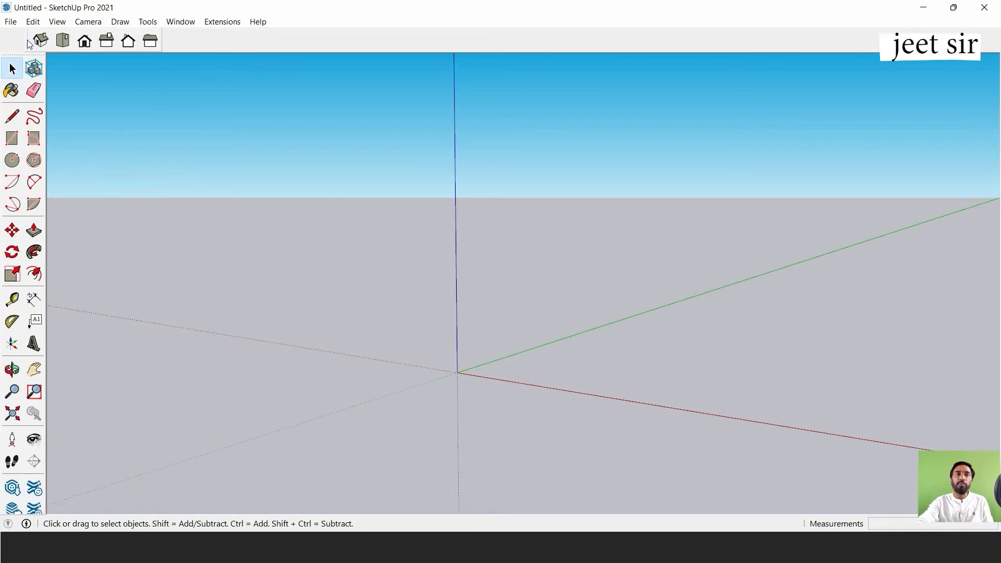
pyautogui.moveTo(31, 42)
pyautogui.mouseDown()
pyautogui.moveTo(19, 44)
pyautogui.moveTo(436, 31)
pyautogui.moveTo(11, 42)
pyautogui.mouseUp()
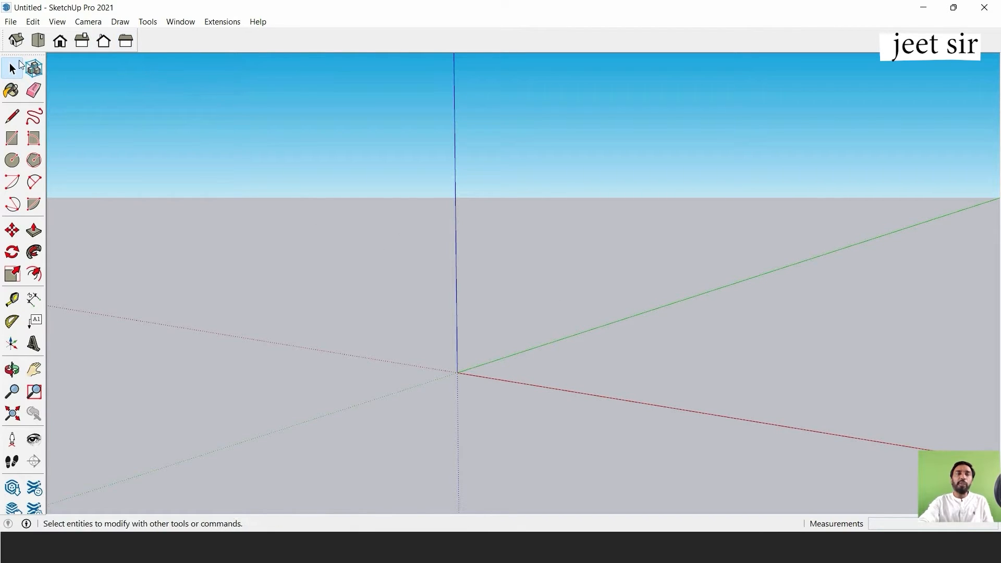
pyautogui.moveTo(5, 42); pyautogui.dragTo(381, 61)
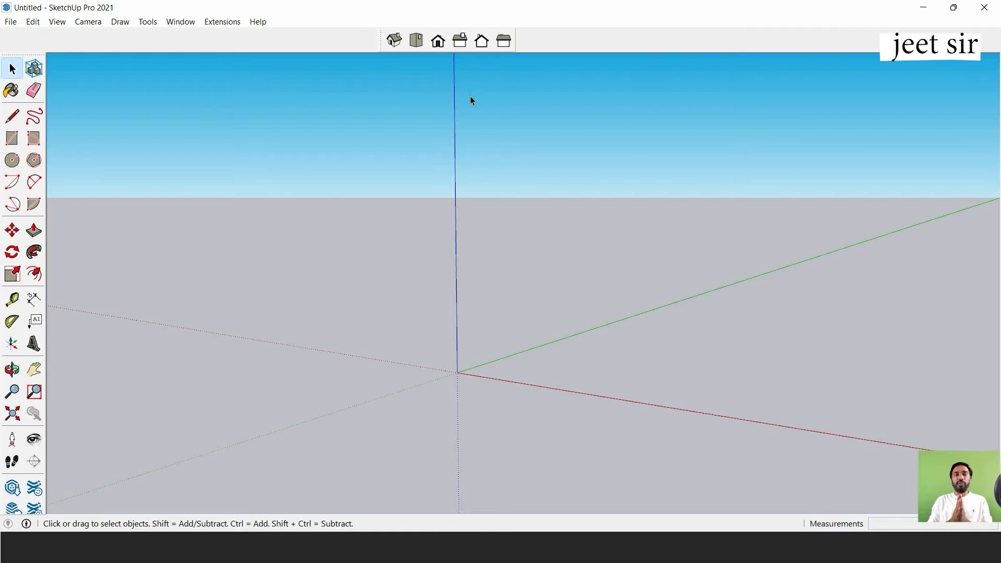
# View the drawing space from the Top, Front and Right standard views.
pyautogui.click(412, 43)
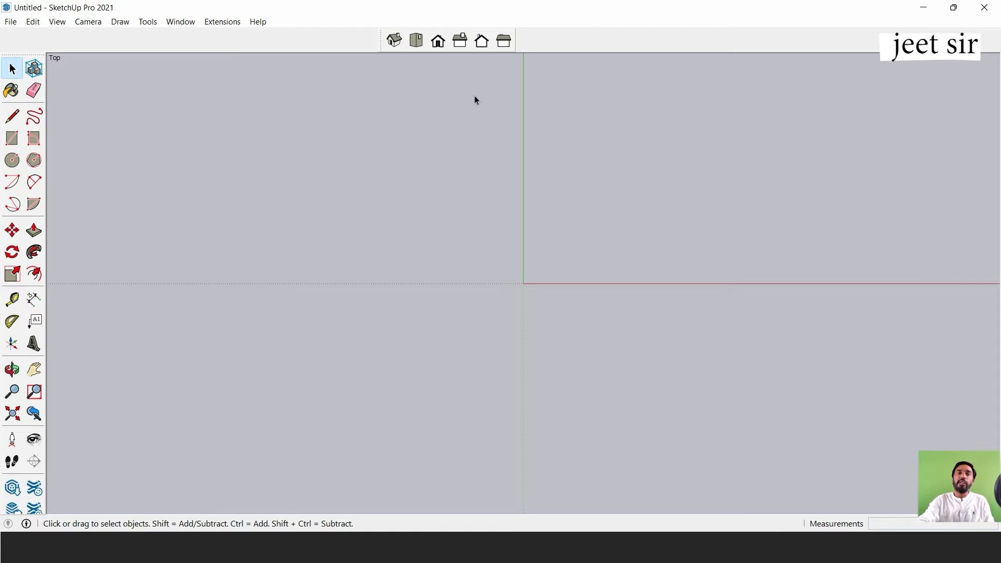
pyautogui.click(437, 42)
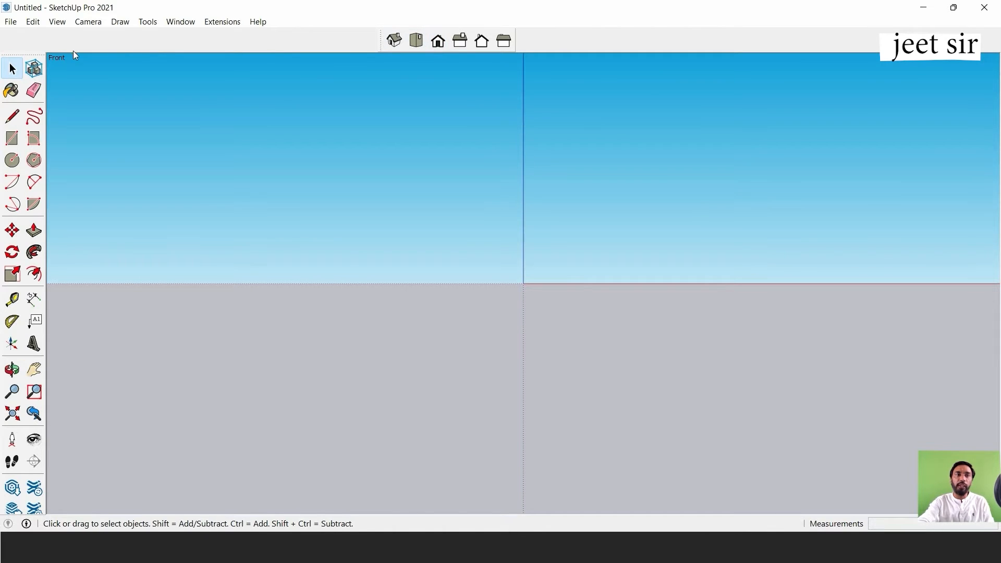
pyautogui.click(461, 43)
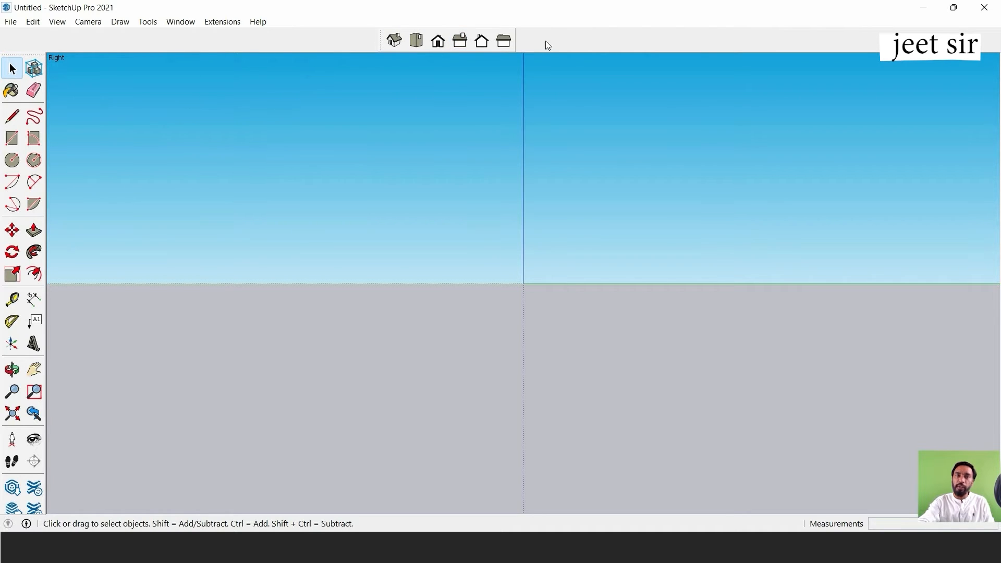
# In Top view, draw a closed rectangle of about 7' 11" by 4' 9" around the origin with the Line tool.
pyautogui.click(416, 42)
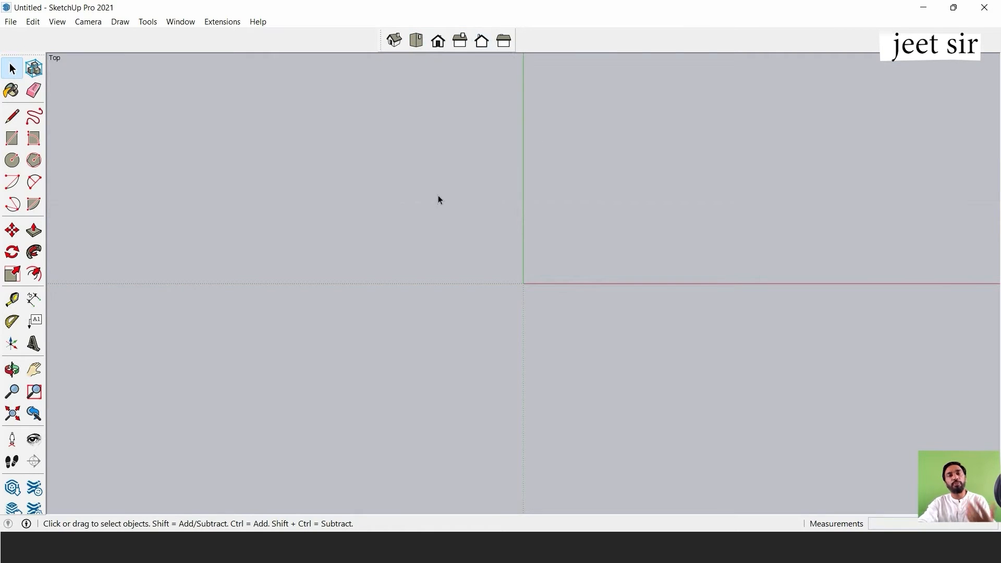
pyautogui.click(14, 117)
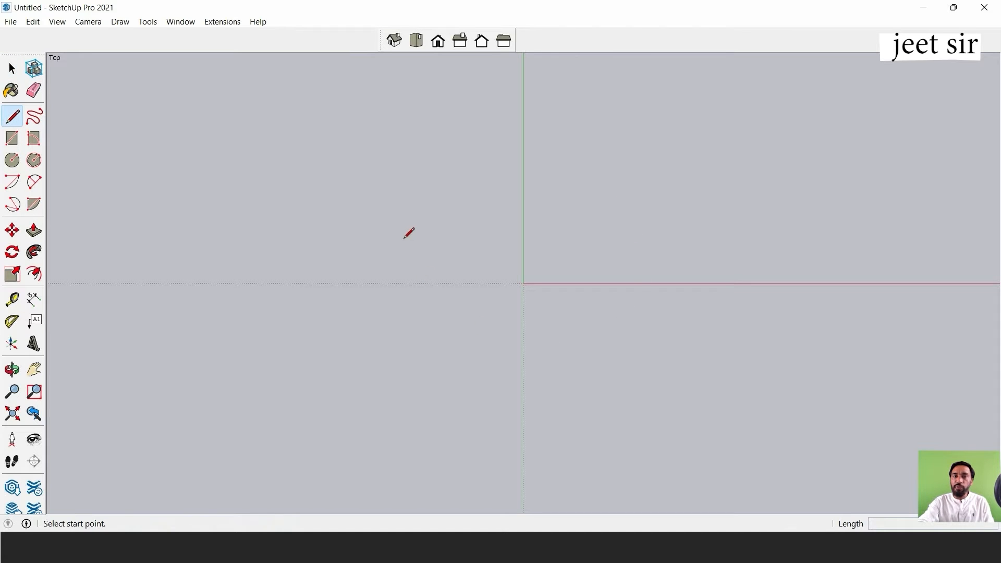
pyautogui.click(418, 223)
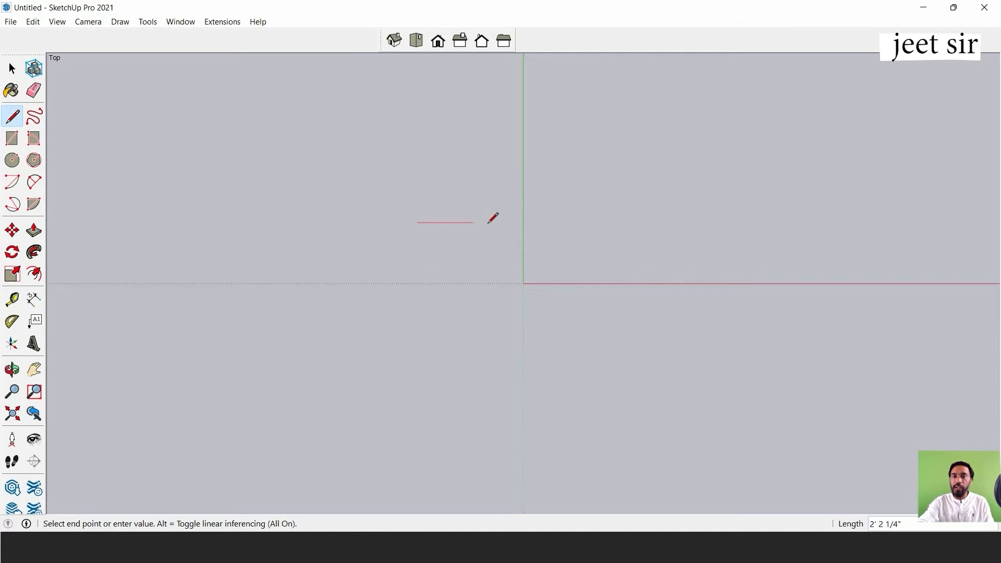
pyautogui.click(637, 222)
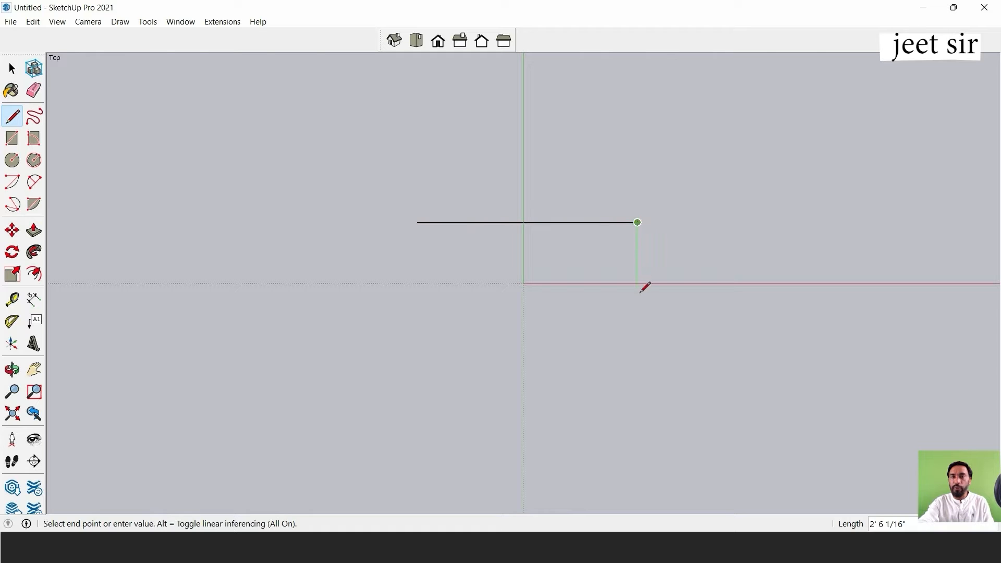
pyautogui.click(637, 354)
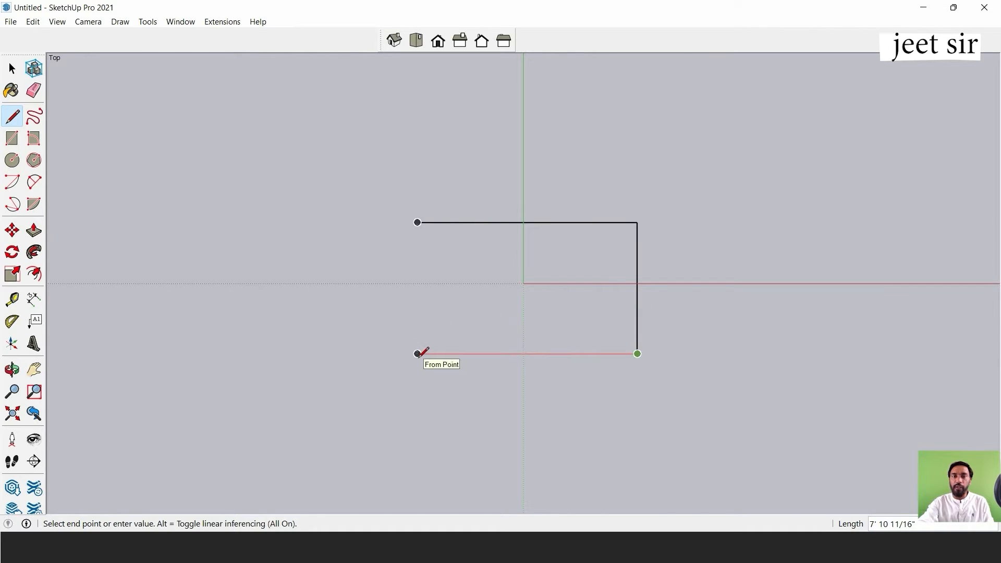
pyautogui.click(418, 354)
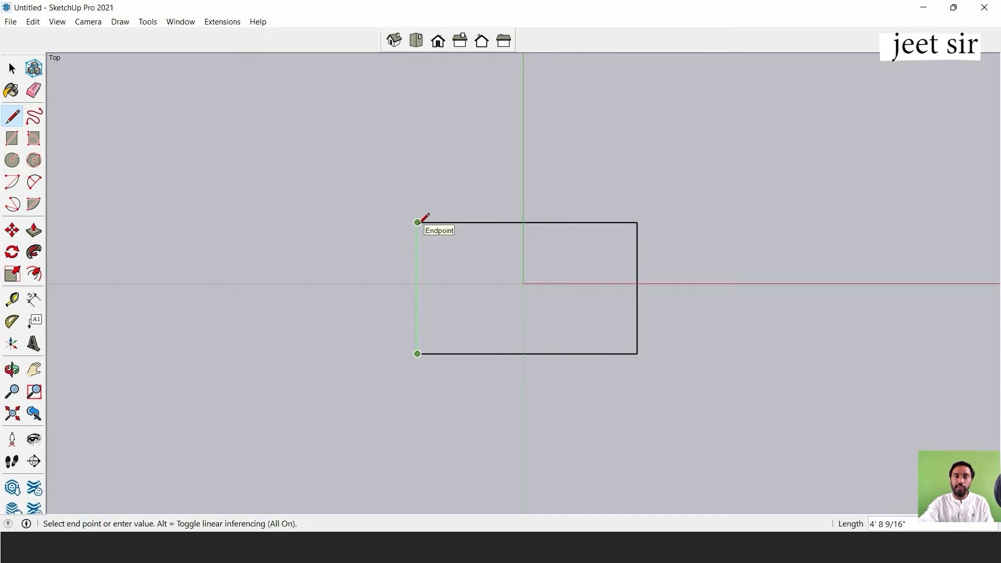
pyautogui.click(417, 222)
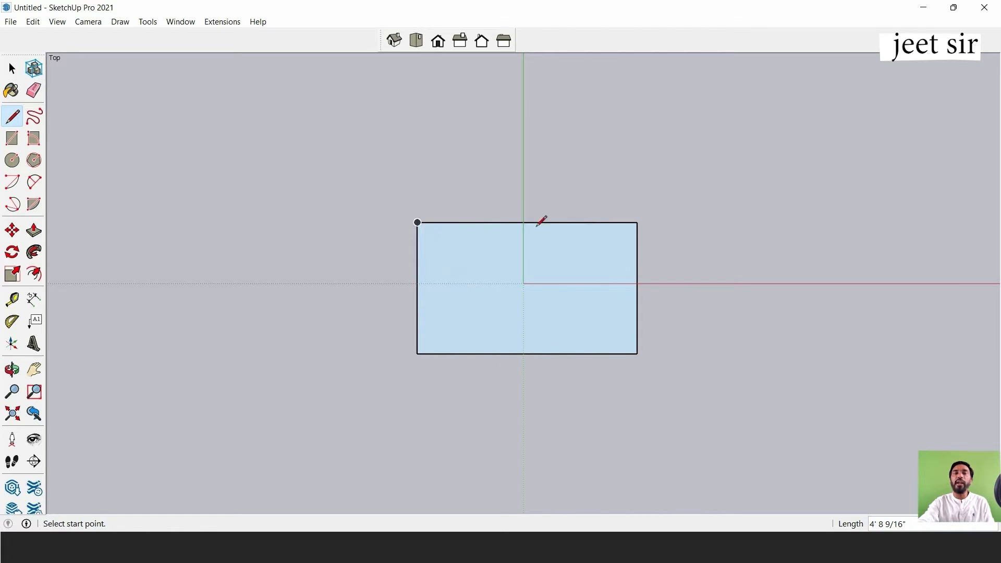
pyautogui.click(12, 69)
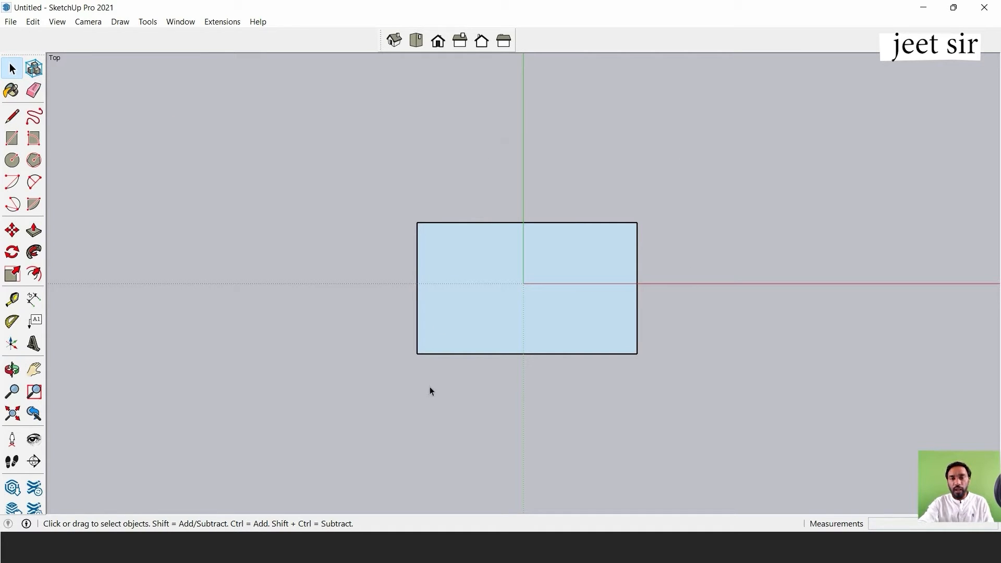
# Push/Pull the rectangular face upward by about 3' 3" to form a box.
pyautogui.moveTo(429, 391)
pyautogui.mouseDown(button='middle')
pyautogui.moveTo(543, 178)
pyautogui.moveTo(500, 272)
pyautogui.moveTo(547, 143)
pyautogui.moveTo(476, 206)
pyautogui.moveTo(534, 134)
pyautogui.moveTo(516, 181)
pyautogui.moveTo(601, 203)
pyautogui.moveTo(561, 214)
pyautogui.moveTo(563, 353)
pyautogui.moveTo(49, 250)
pyautogui.moveTo(664, 241)
pyautogui.moveTo(532, 351)
pyautogui.moveTo(617, 159)
pyautogui.moveTo(550, 359)
pyautogui.moveTo(580, 349)
pyautogui.mouseUp(button='middle')
pyautogui.scroll(-3, 585, 275)
pyautogui.scroll(3, 564, 264)
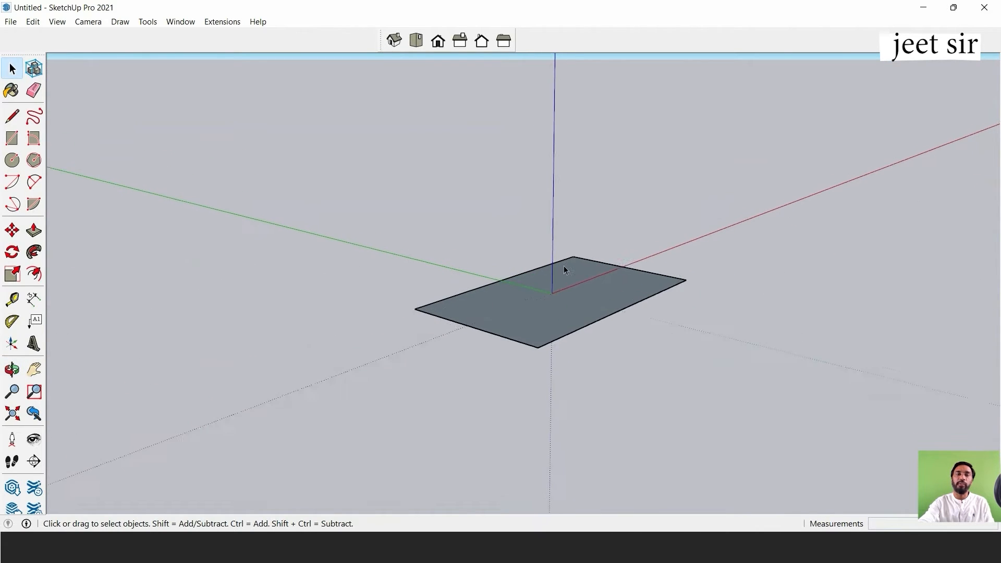
pyautogui.scroll(-2, 616, 242)
pyautogui.scroll(2, 626, 300)
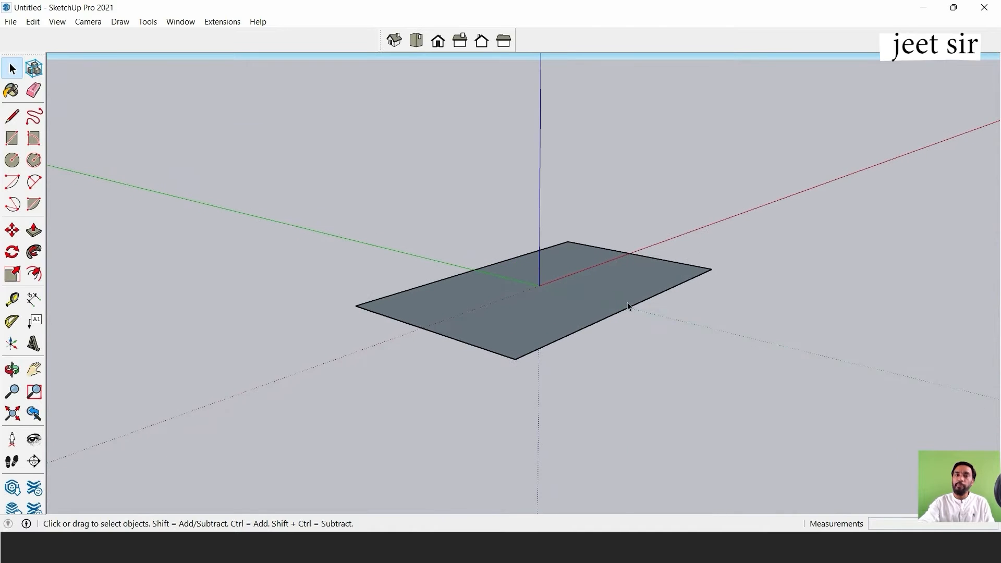
pyautogui.moveTo(625, 300); pyautogui.dragTo(600, 243, button='middle')
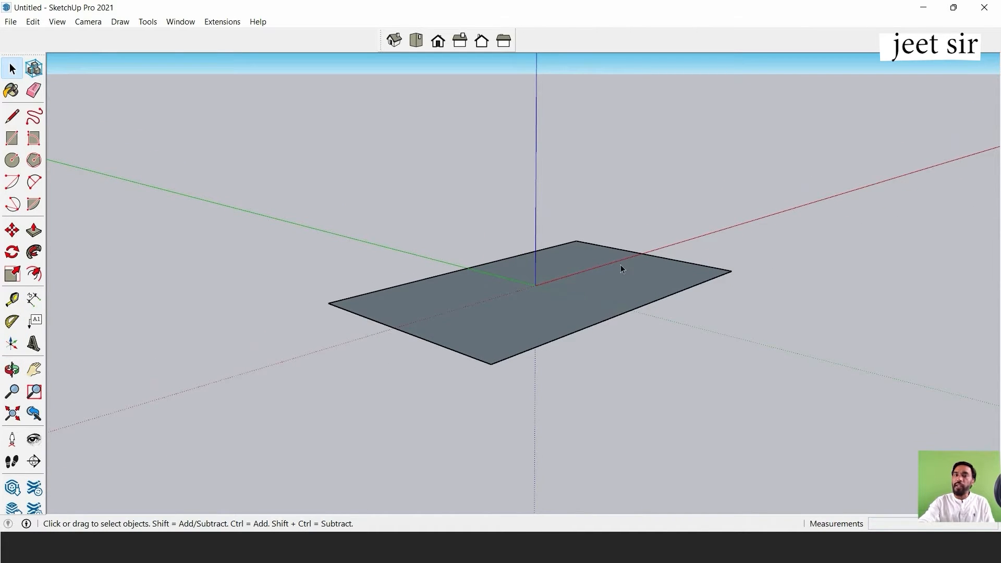
pyautogui.click(34, 230)
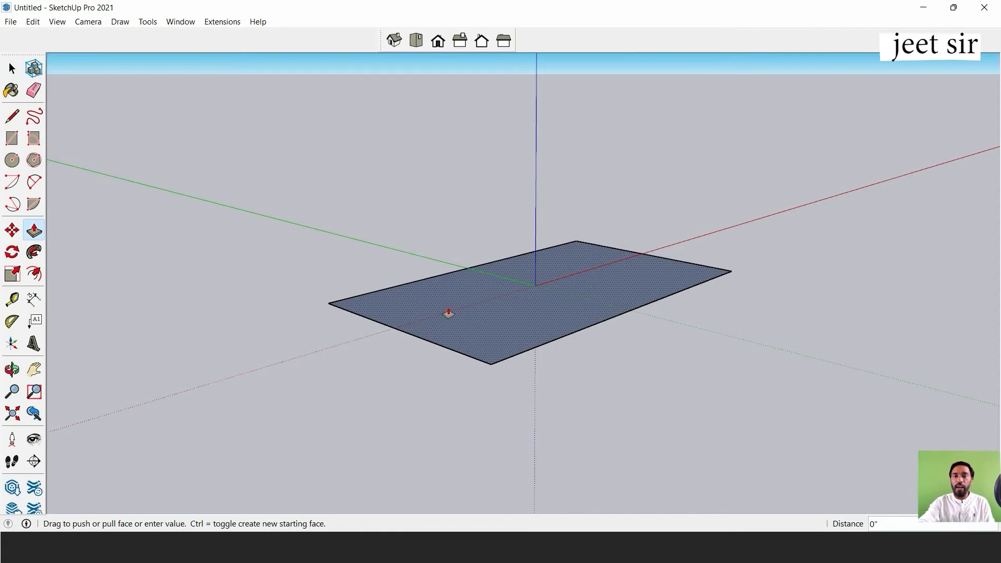
pyautogui.moveTo(449, 313); pyautogui.dragTo(456, 145)
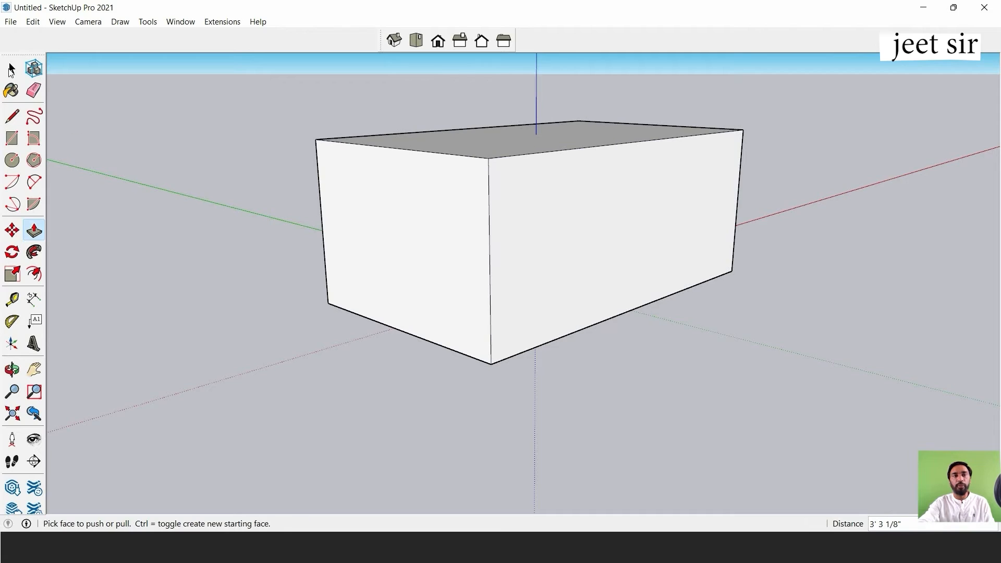
# Paint the box's top face with Color I02 from the Colors material collection.
pyautogui.click(13, 66)
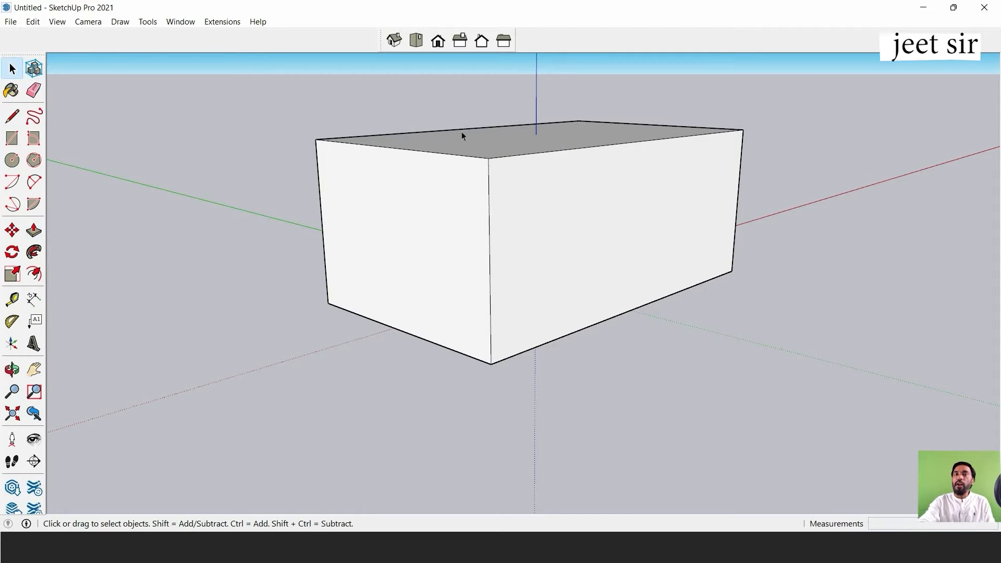
pyautogui.scroll(-2, 533, 179)
pyautogui.scroll(-2, 573, 182)
pyautogui.scroll(2, 609, 128)
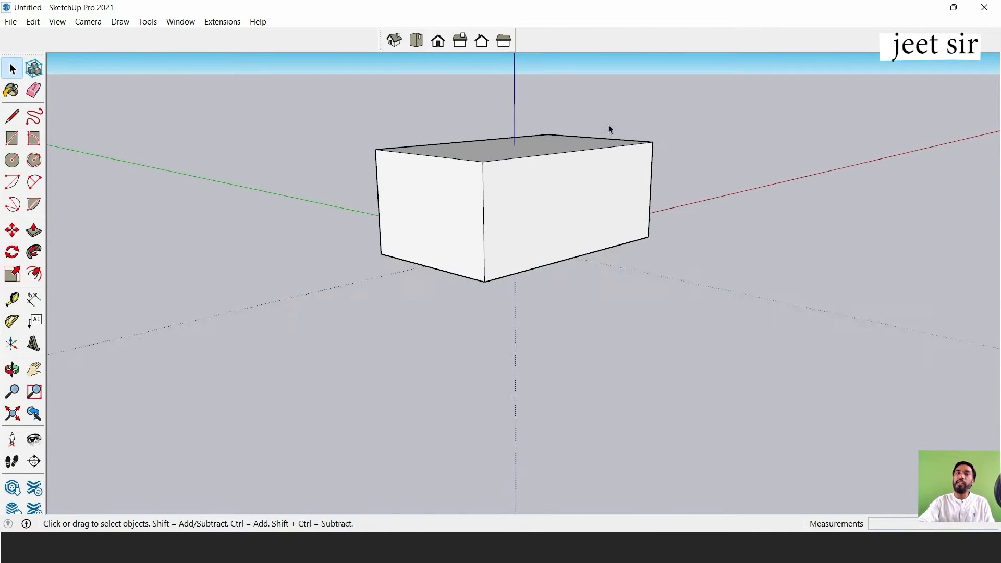
pyautogui.moveTo(425, 194); pyautogui.dragTo(553, 146, button='middle')
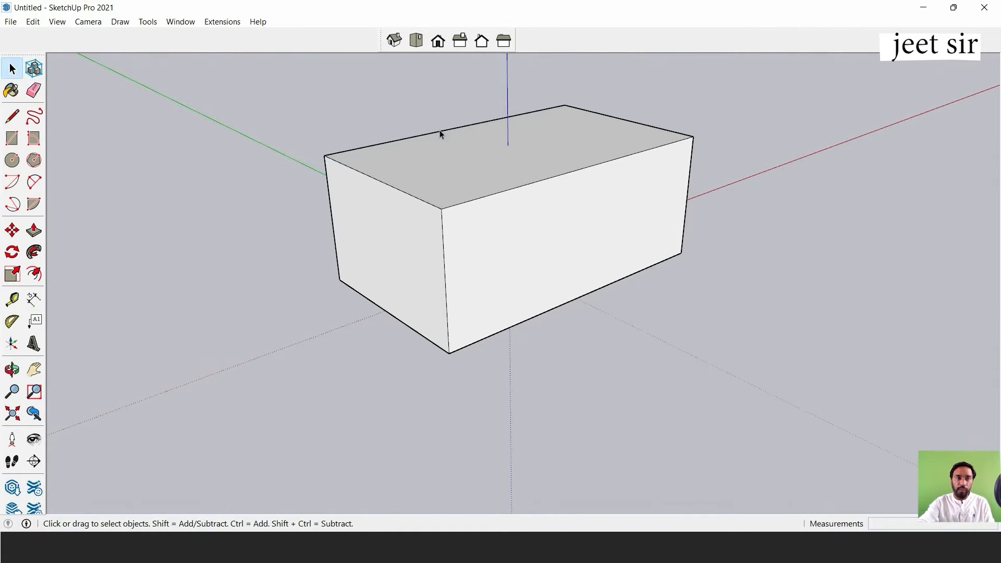
pyautogui.click(11, 91)
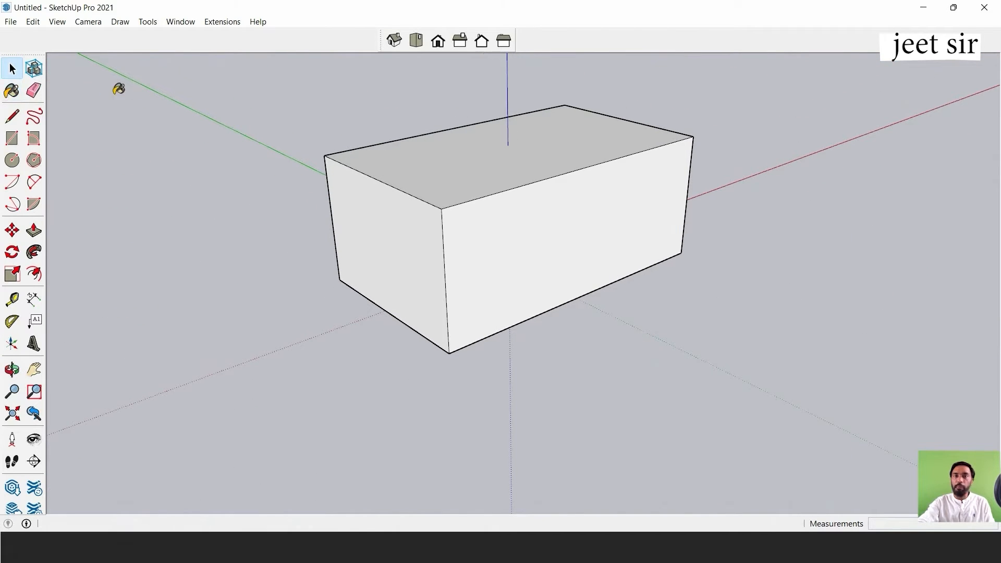
pyautogui.moveTo(836, 91); pyautogui.dragTo(962, 73)
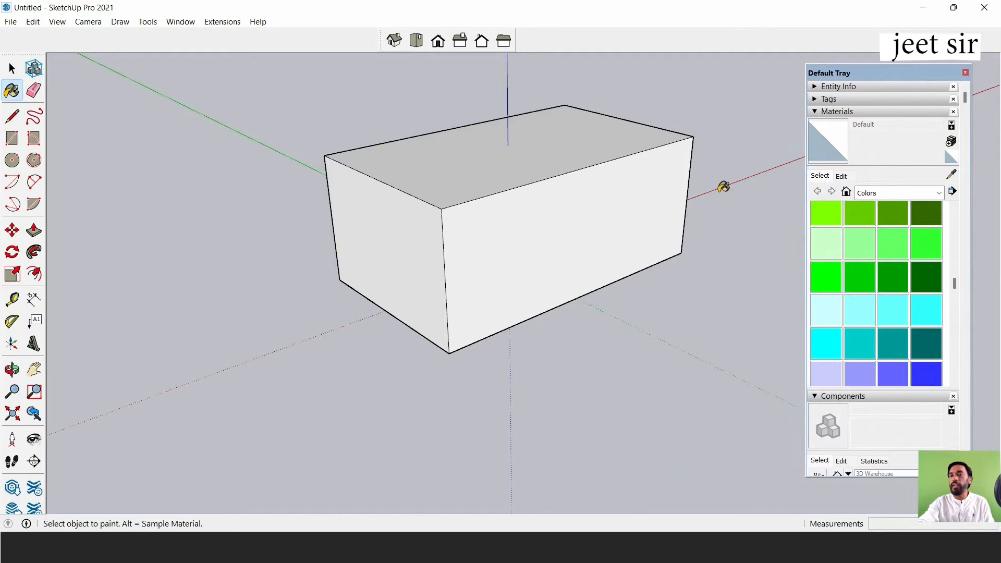
pyautogui.scroll(3, 883, 263)
pyautogui.scroll(2, 884, 263)
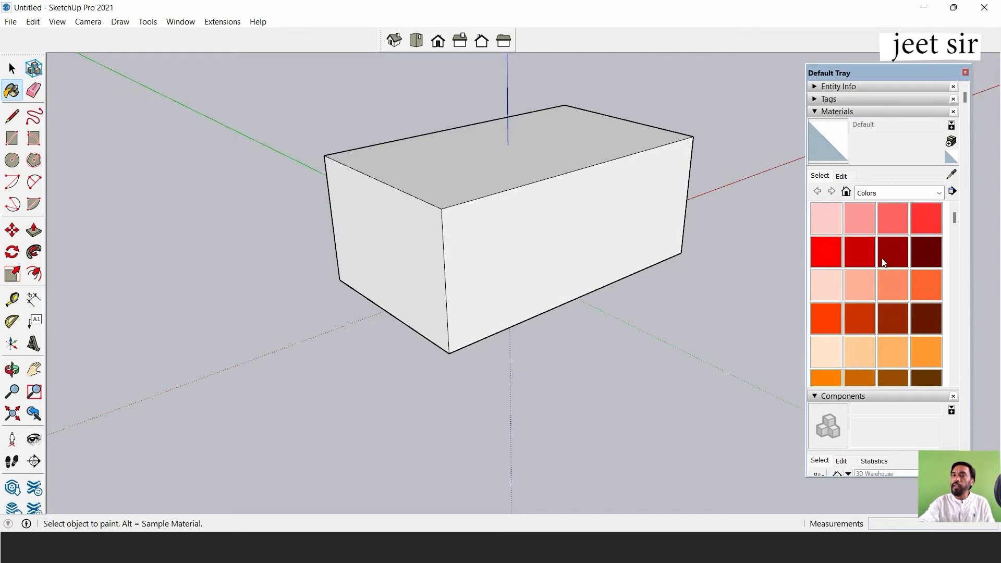
pyautogui.scroll(-6, 886, 258)
pyautogui.scroll(-10, 892, 254)
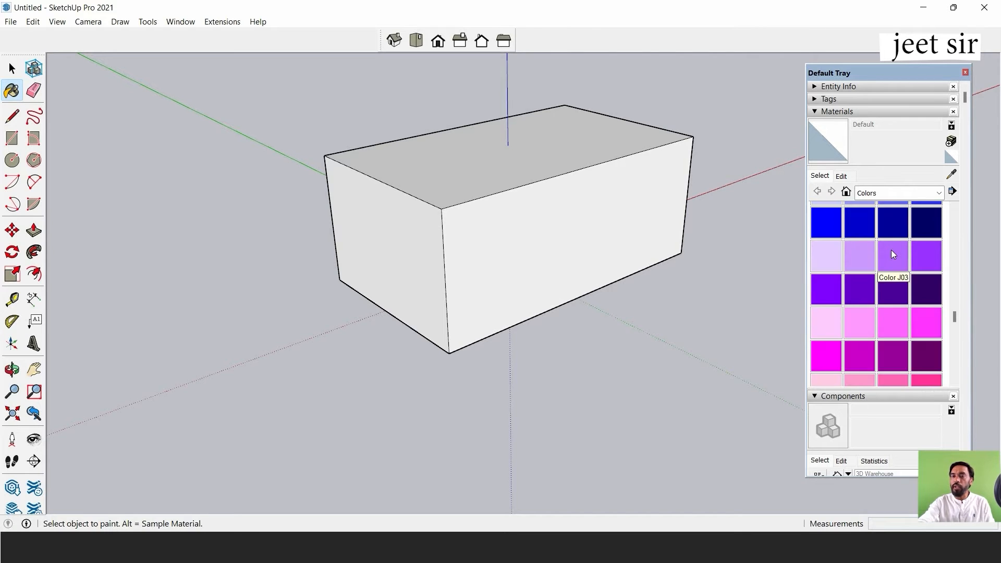
pyautogui.scroll(12, 886, 245)
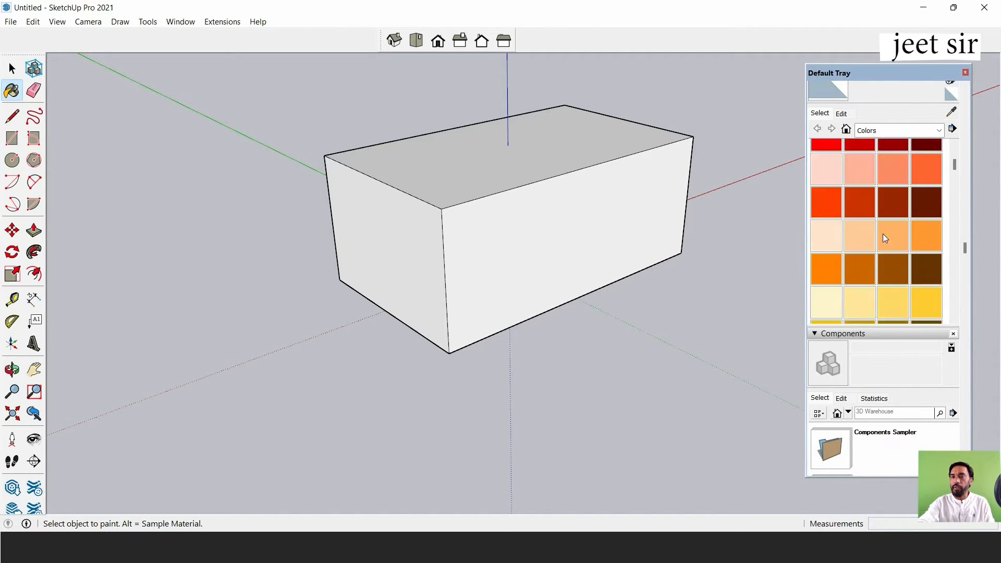
pyautogui.scroll(-6, 893, 268)
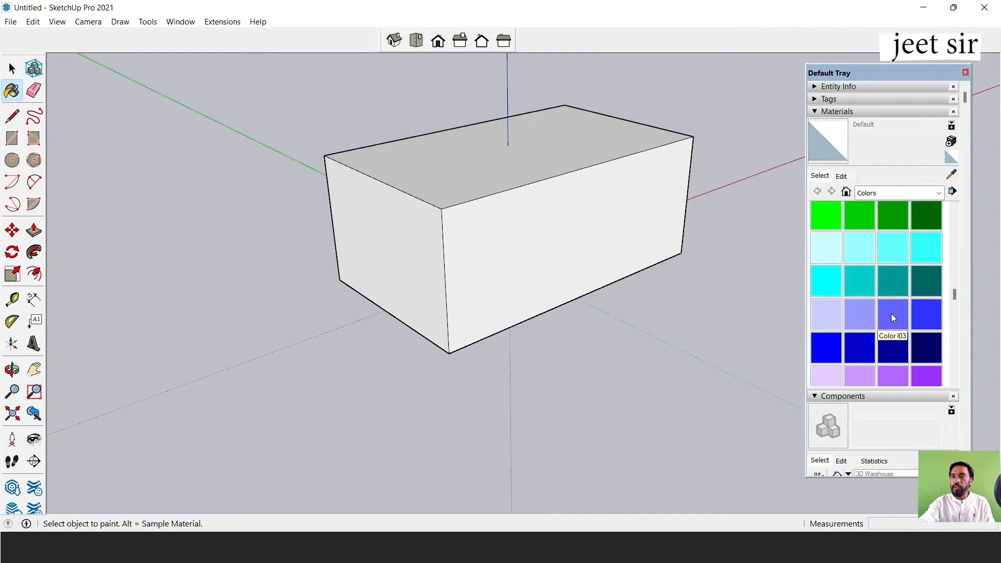
pyautogui.click(862, 315)
pyautogui.click(505, 160)
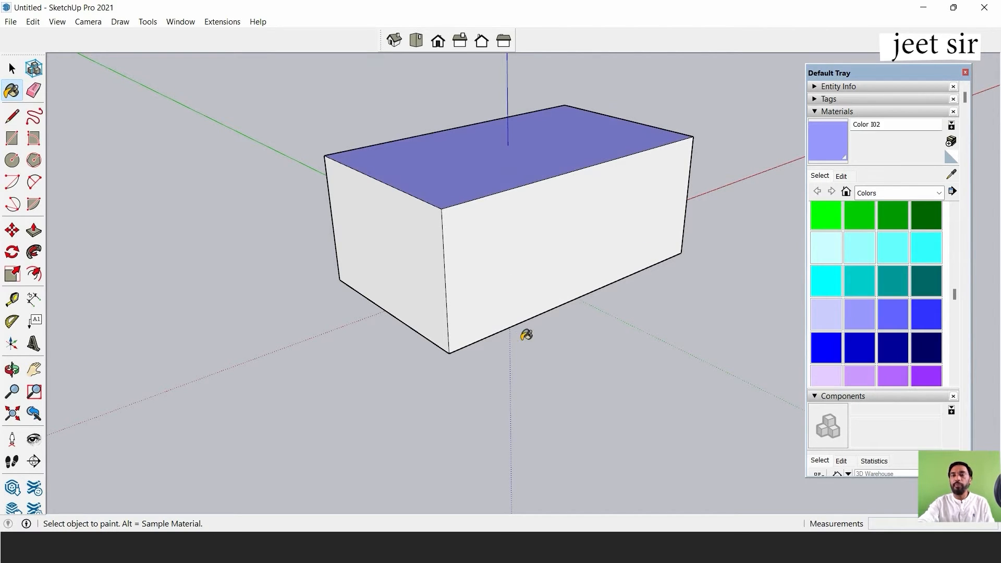
# Switch to the Front standard view and paint the box's front face with Color L05.
pyautogui.click(417, 42)
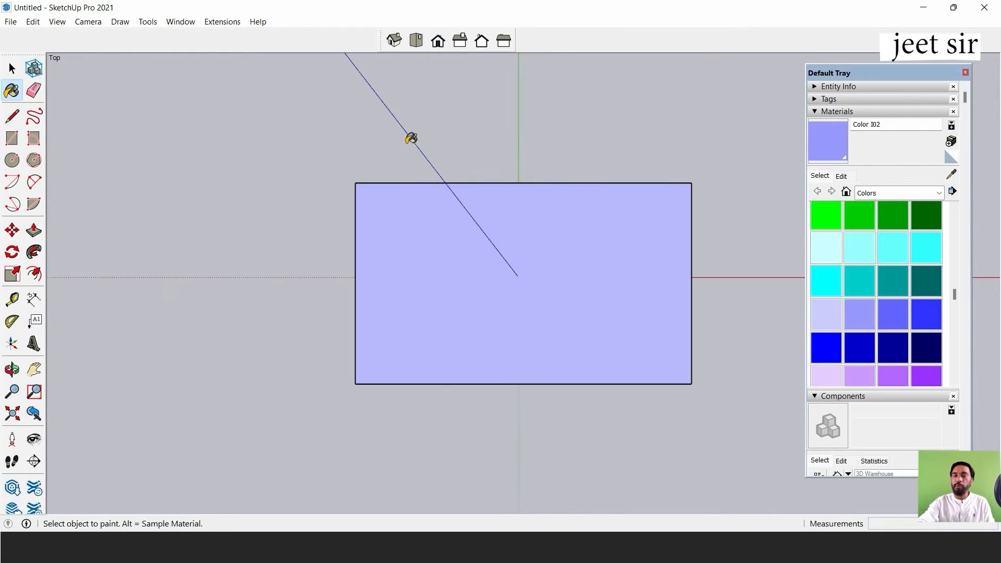
pyautogui.click(437, 46)
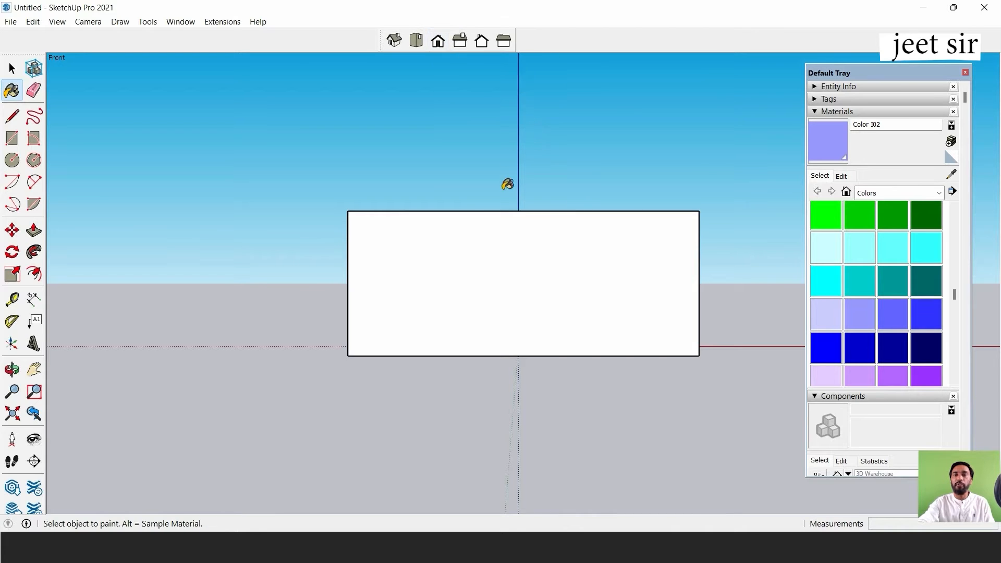
pyautogui.scroll(-5, 918, 317)
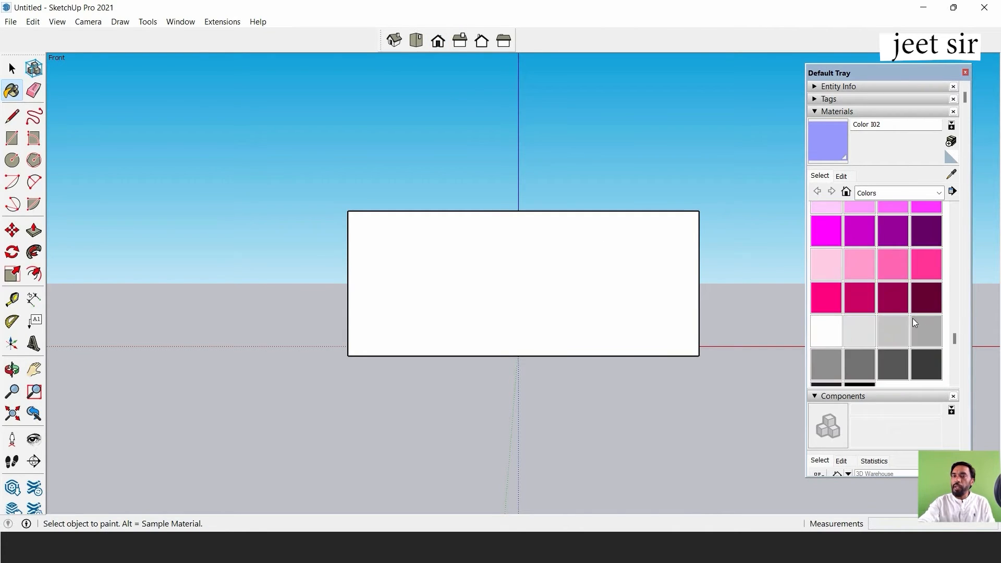
pyautogui.click(838, 302)
pyautogui.click(494, 271)
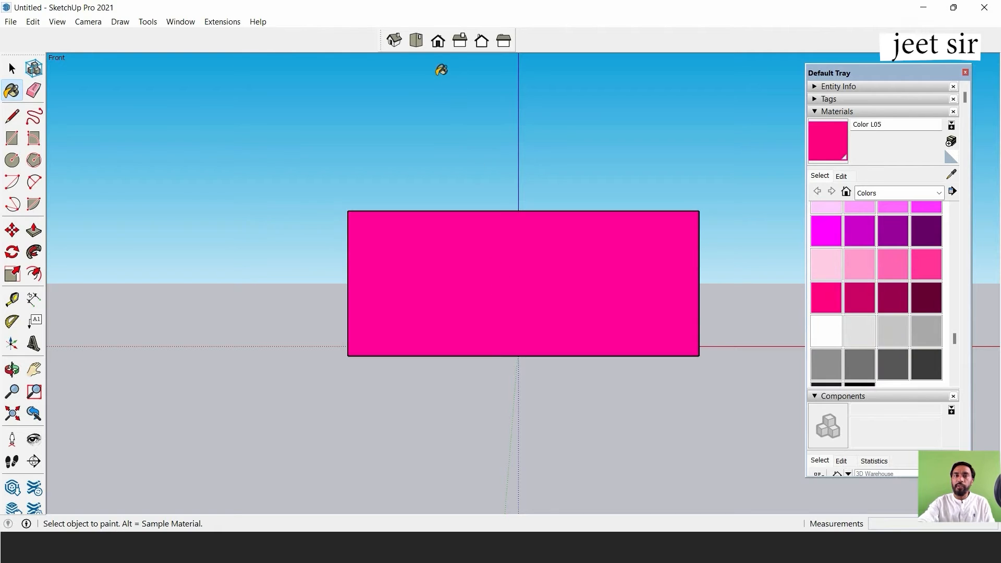
# Switch to the Right standard view and paint the box's right face with Color G07.
pyautogui.click(460, 40)
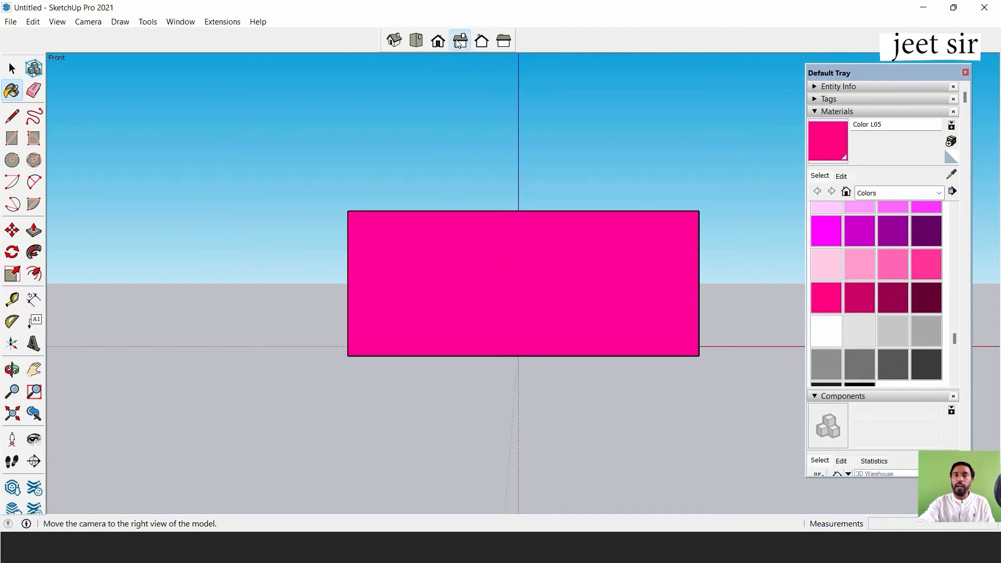
pyautogui.scroll(5, 914, 282)
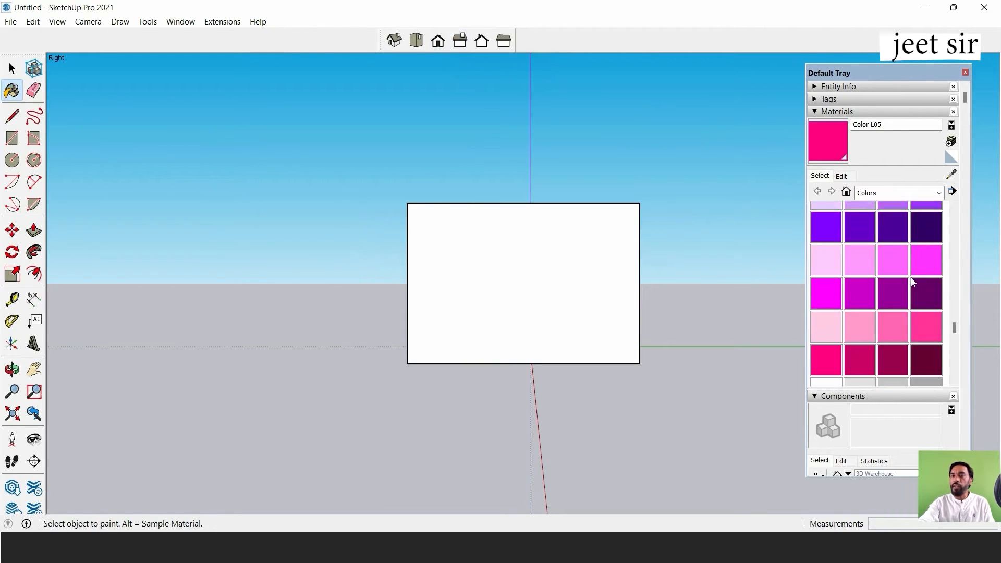
pyautogui.click(893, 277)
pyautogui.click(547, 228)
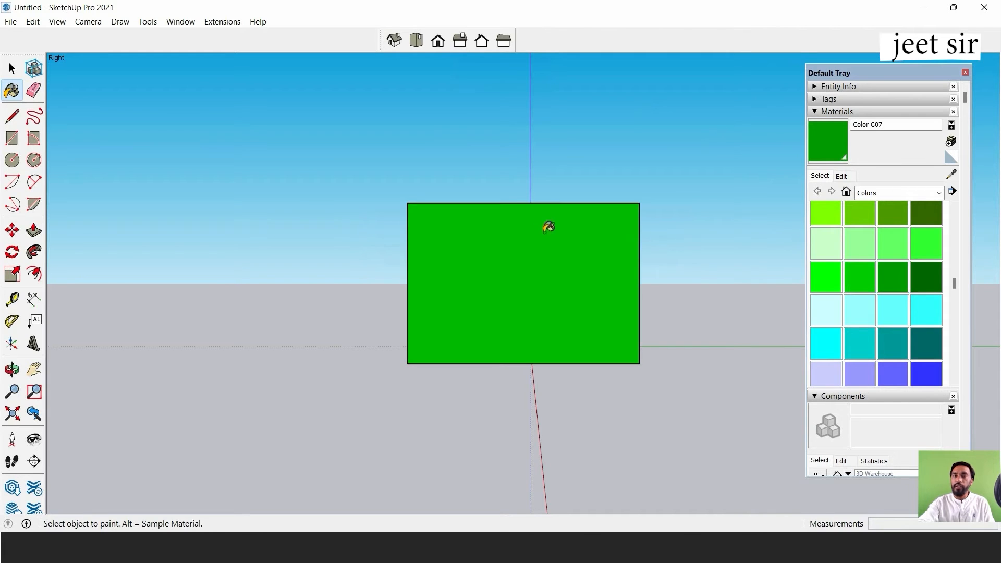
# Switch to the Back standard view and paint the box's back face with Color L02.
pyautogui.click(480, 41)
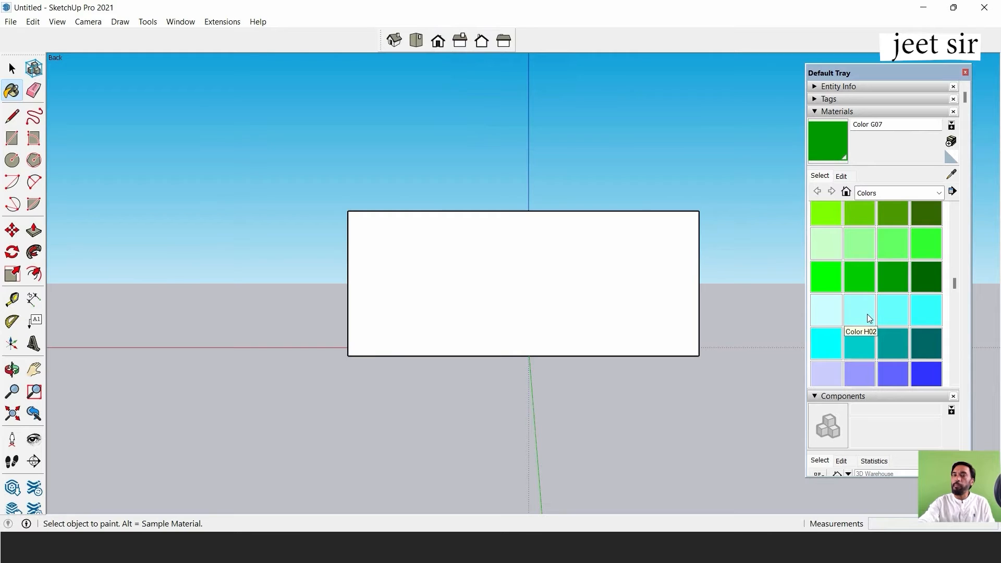
pyautogui.scroll(-6, 920, 321)
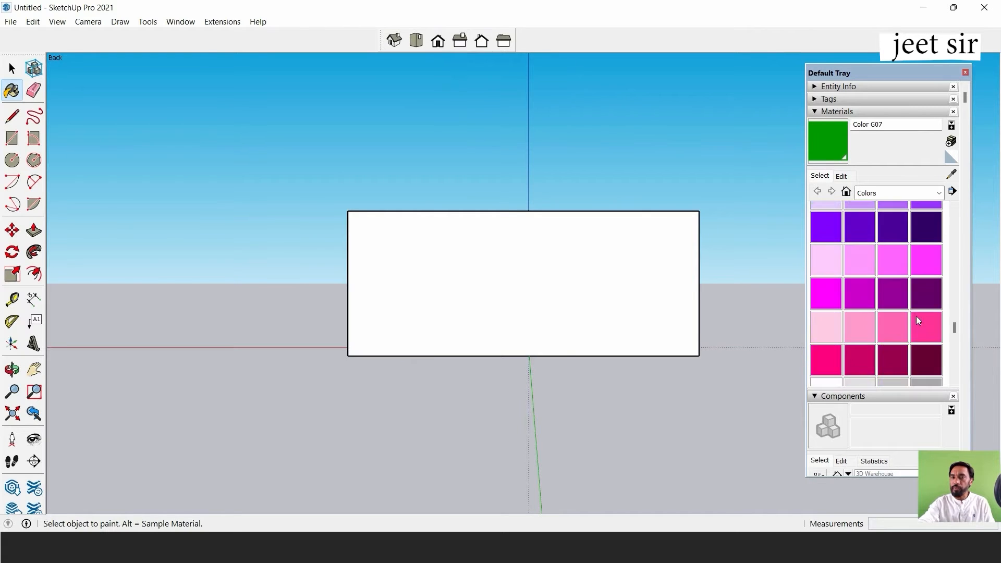
pyautogui.scroll(-3, 905, 335)
pyautogui.scroll(3, 901, 331)
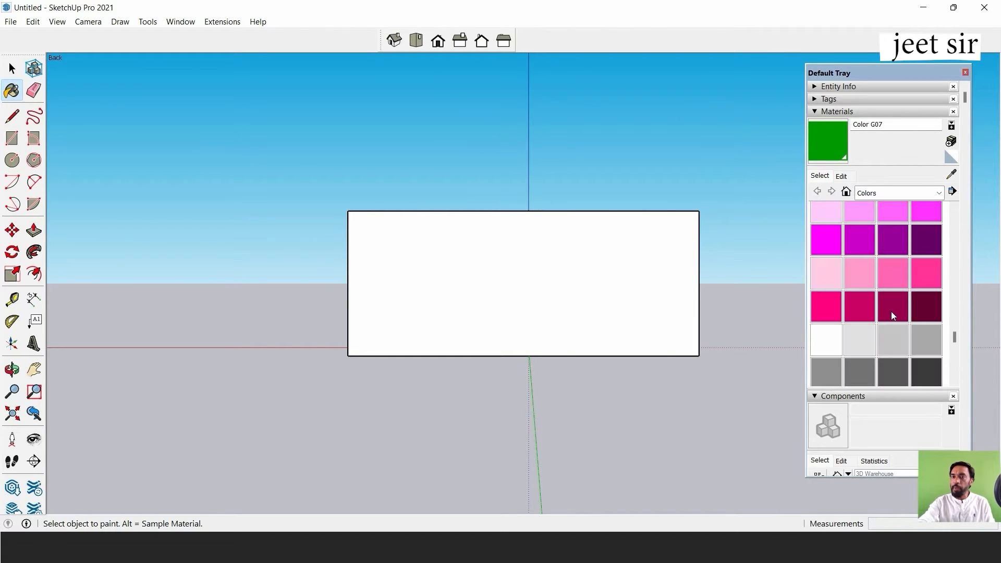
pyautogui.click(860, 272)
pyautogui.click(573, 256)
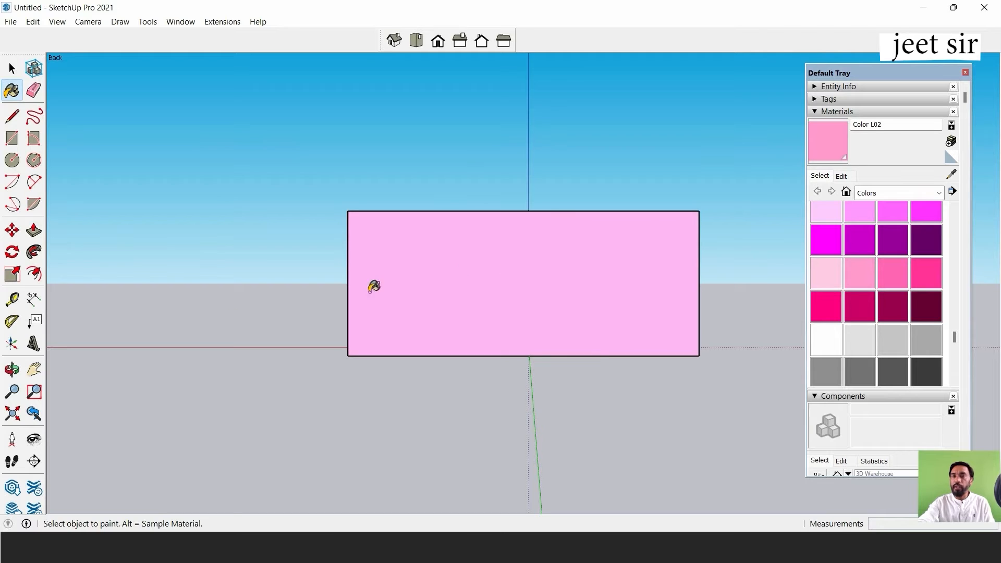
# Switch to the Left standard view and paint the box's left face with Color I05.
pyautogui.click(505, 44)
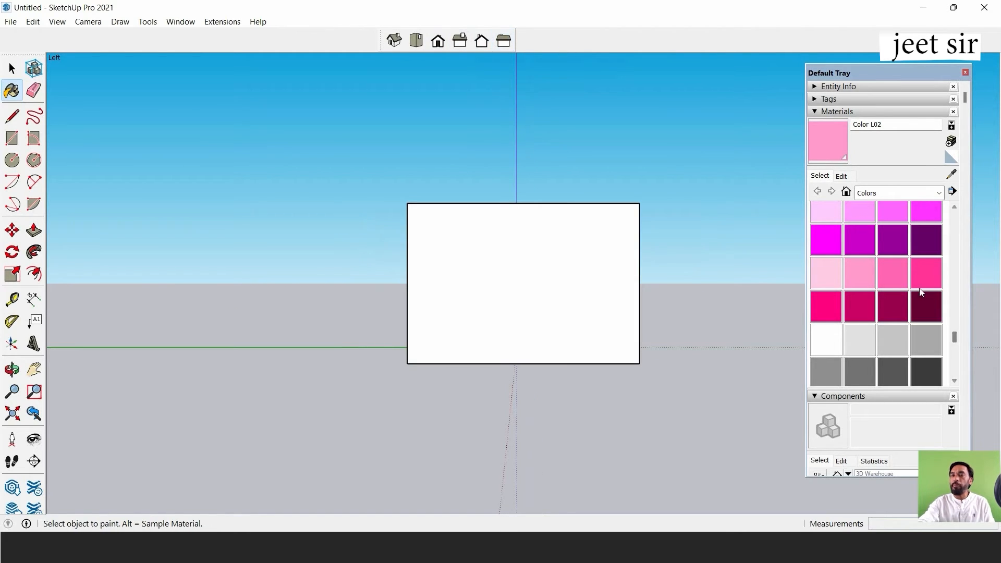
pyautogui.scroll(3, 921, 292)
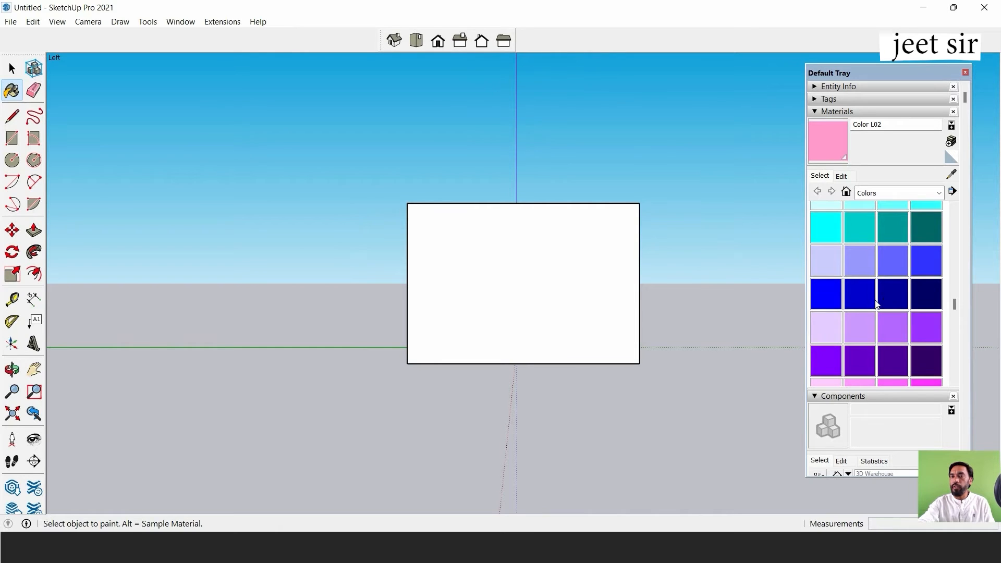
pyautogui.scroll(3, 878, 292)
pyautogui.scroll(-1, 879, 292)
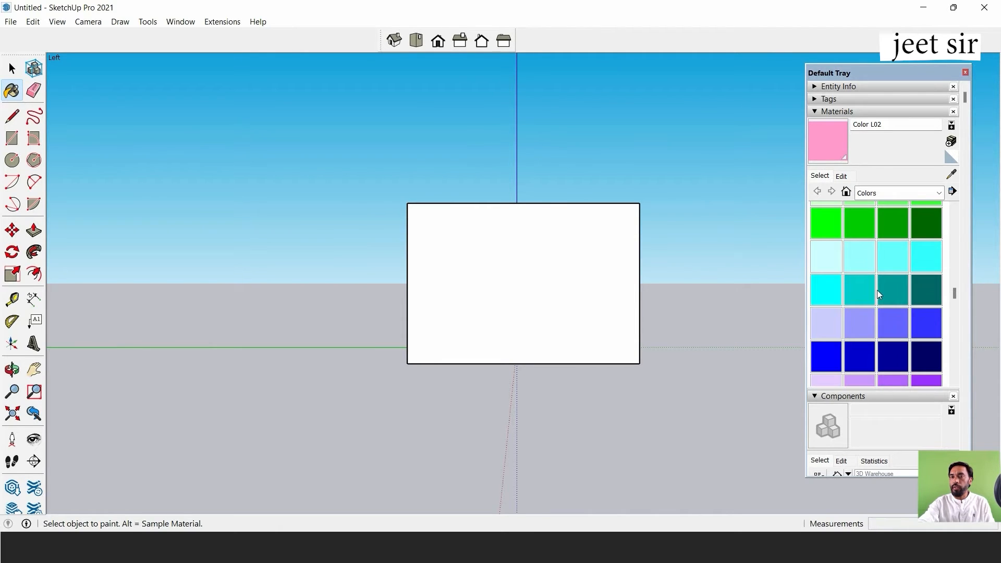
pyautogui.click(838, 356)
pyautogui.click(540, 260)
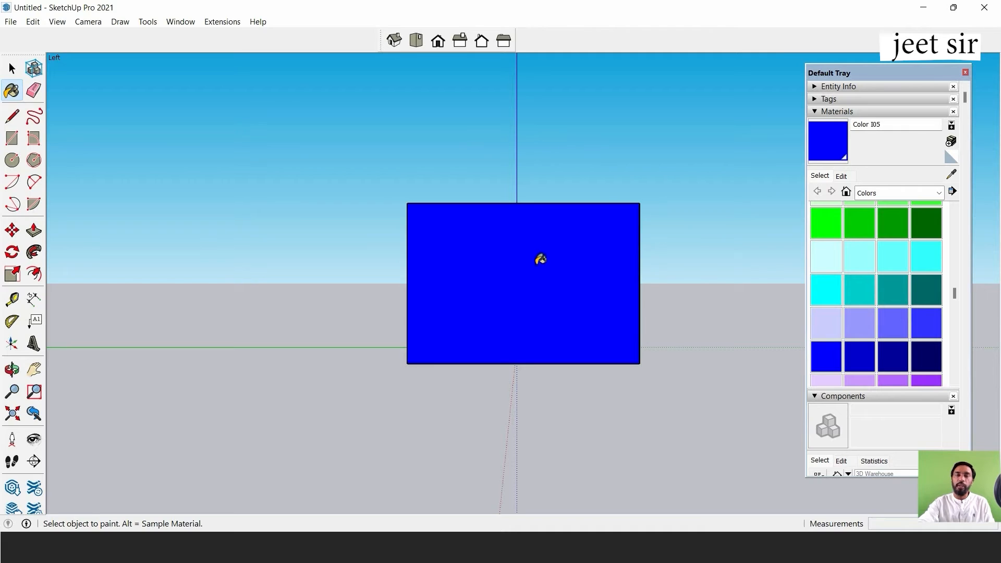
# In Top view, try Color H05 and Color H02 on the box's top face.
pyautogui.click(416, 41)
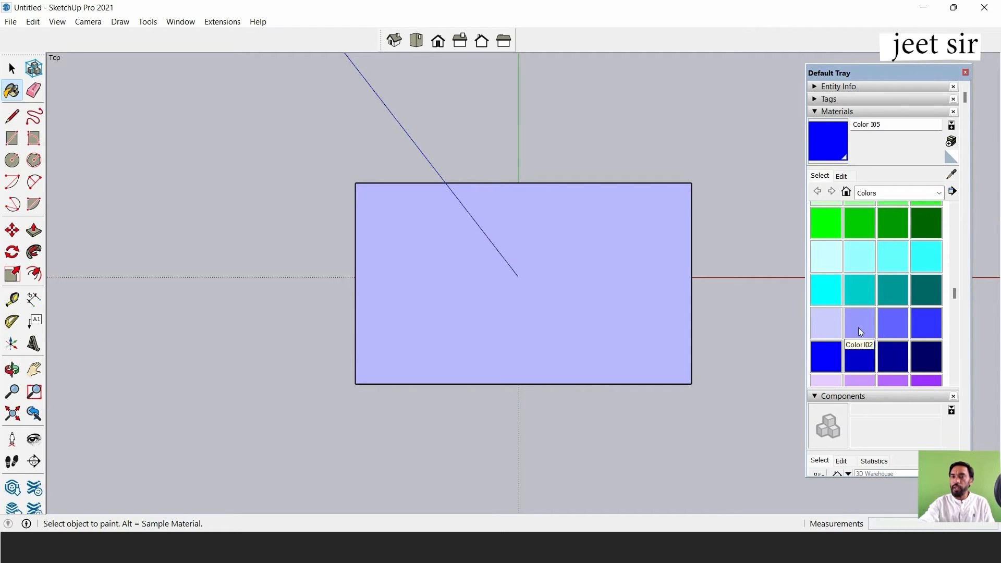
pyautogui.scroll(-5, 865, 329)
pyautogui.scroll(5, 855, 321)
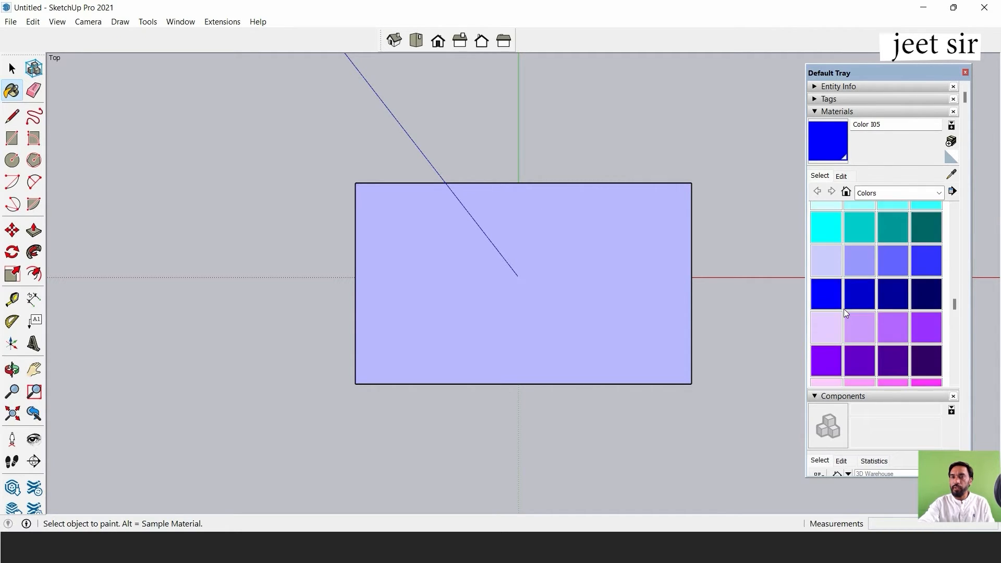
pyautogui.click(819, 290)
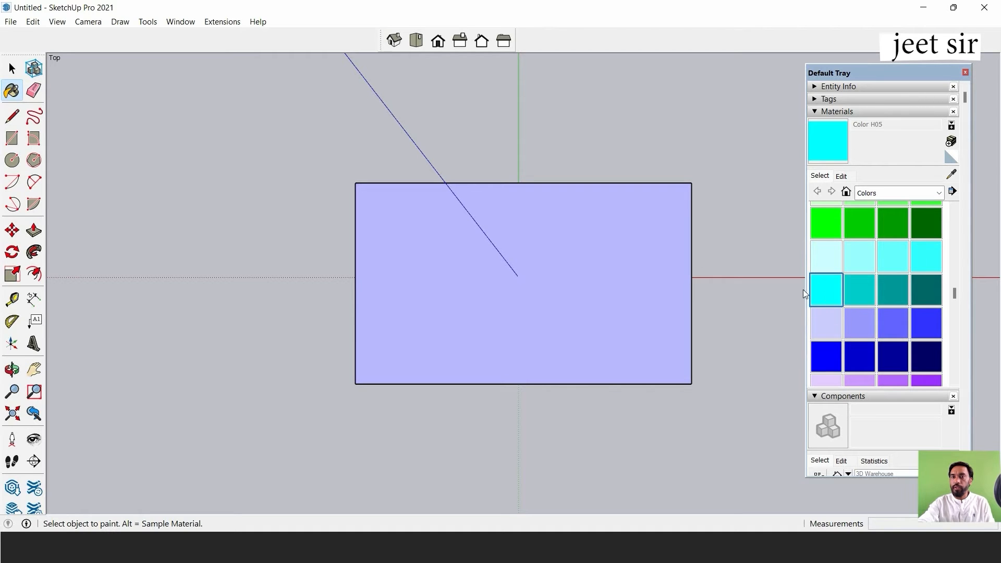
pyautogui.click(576, 240)
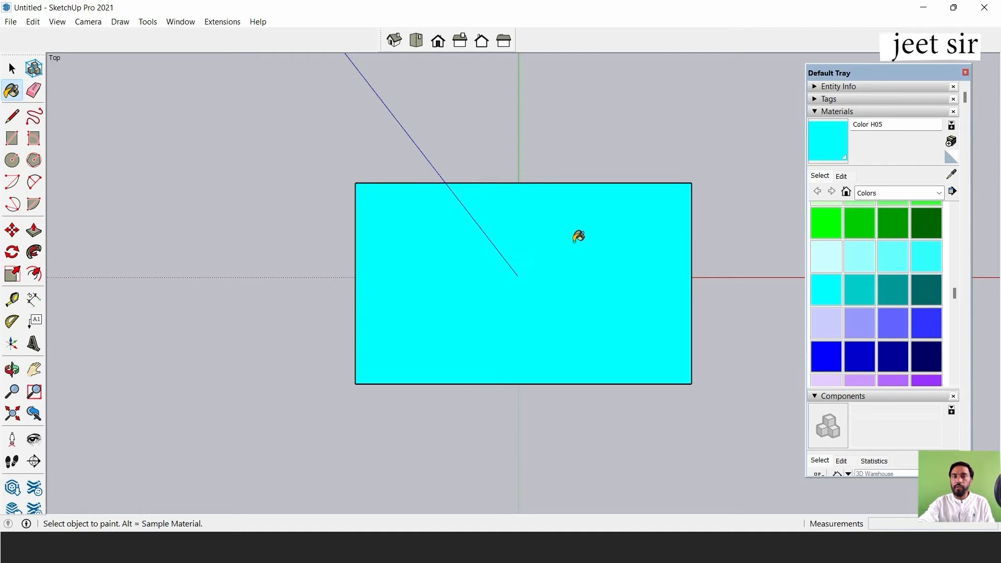
pyautogui.click(875, 251)
pyautogui.click(652, 244)
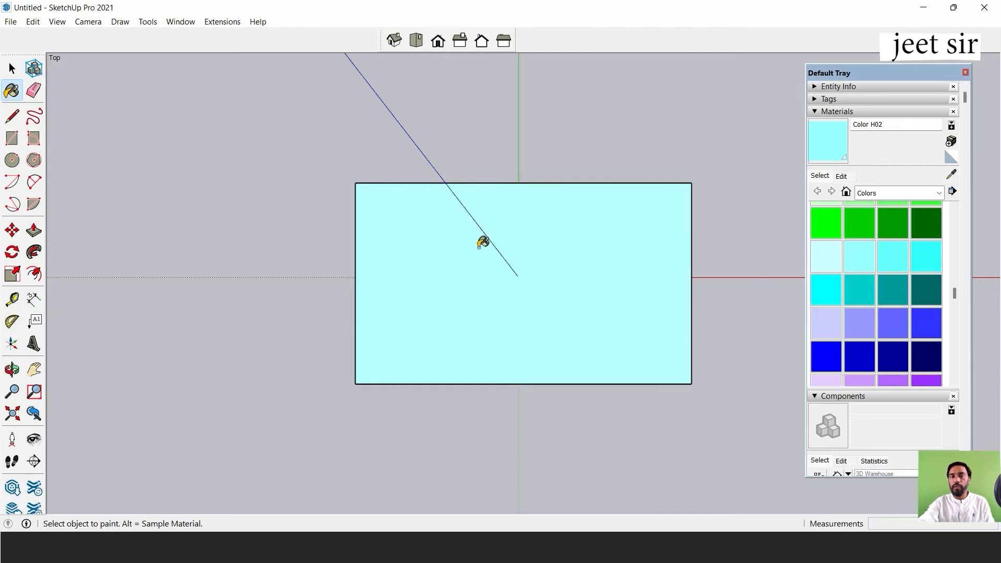
# Try Color I03 on the top face, and finally paint it with Color I02.
pyautogui.click(887, 326)
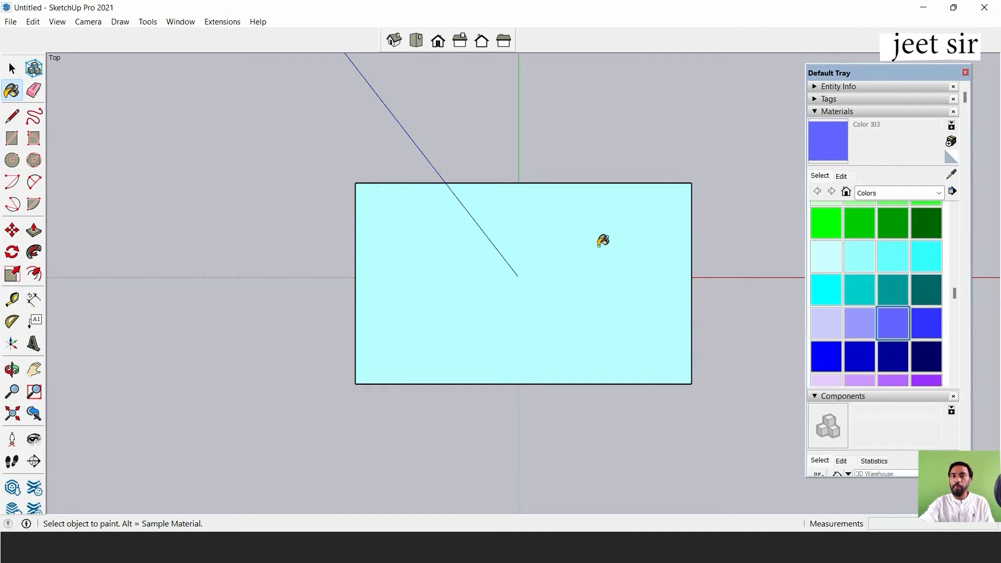
pyautogui.click(605, 242)
pyautogui.click(852, 326)
pyautogui.click(530, 238)
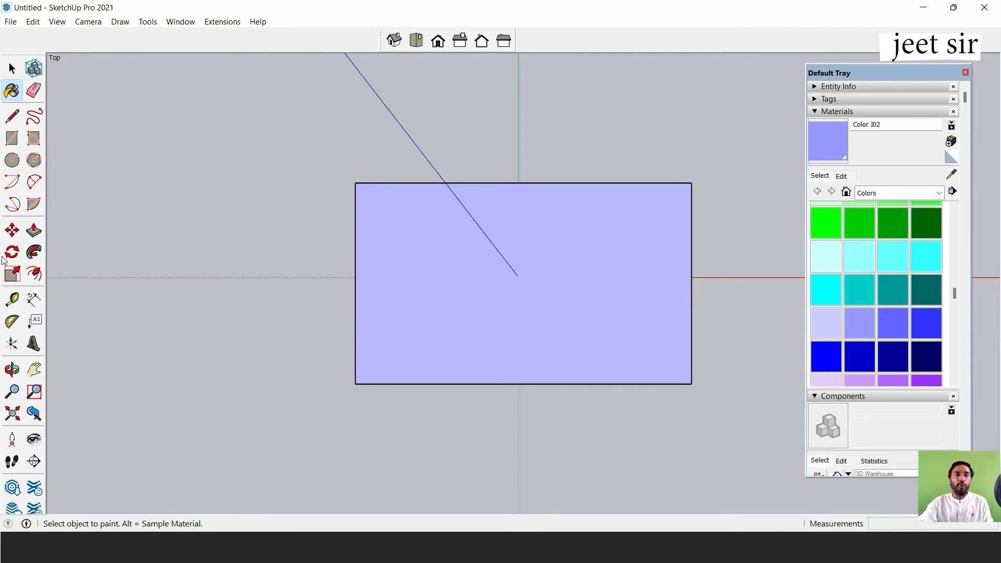
# Orbit around the painted box, and view it from the Top and Front standard views.
pyautogui.click(12, 68)
pyautogui.moveTo(465, 324); pyautogui.dragTo(405, 228, button='middle')
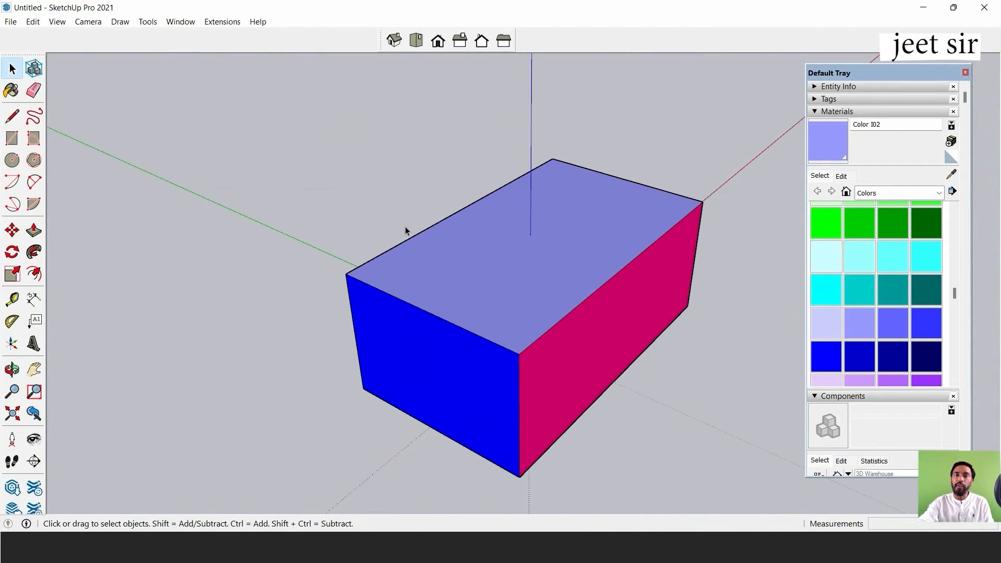
pyautogui.click(420, 40)
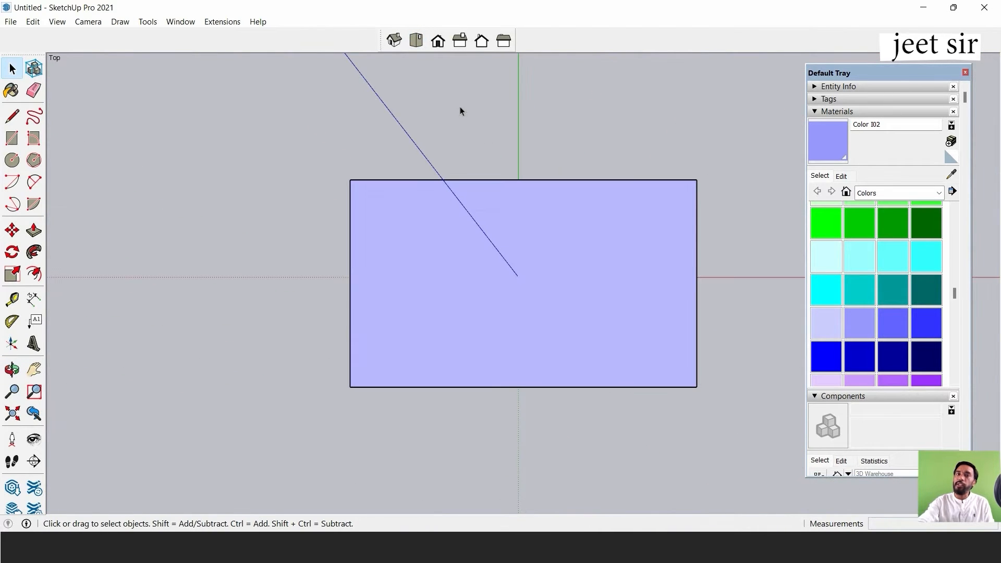
pyautogui.click(438, 40)
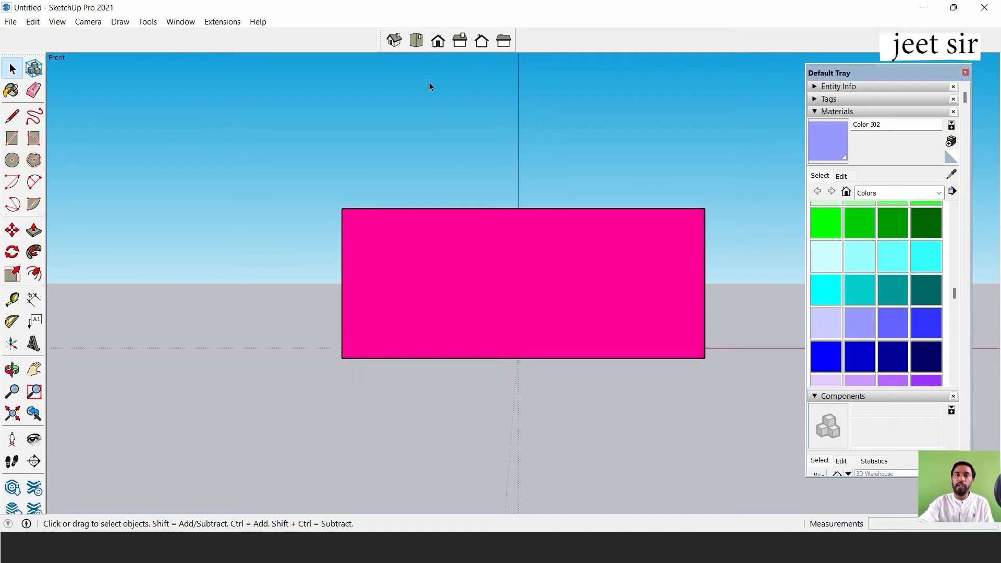
# View the painted box from the Right, Back and Left standard views, orbit around it, and return to Top view.
pyautogui.click(459, 42)
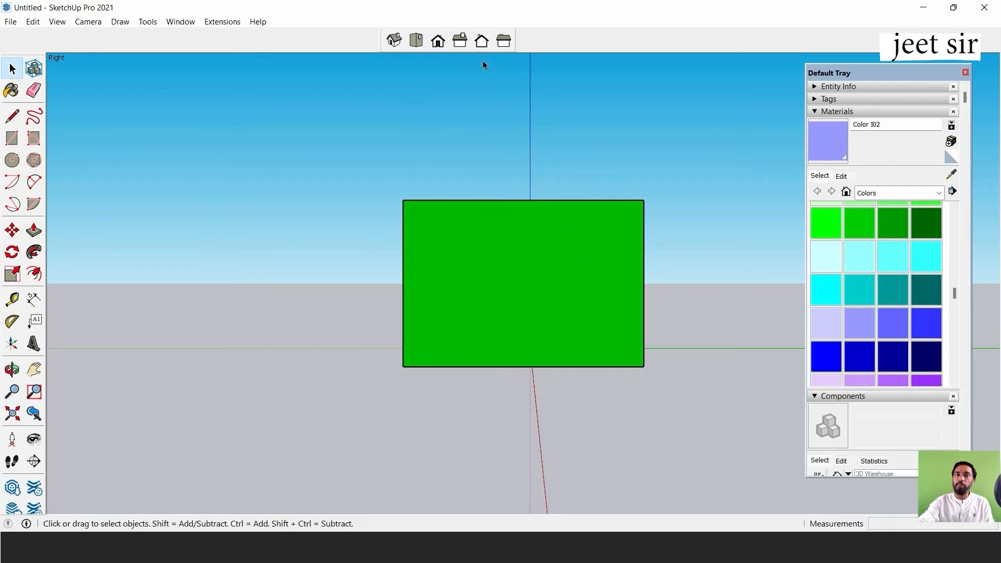
pyautogui.click(482, 42)
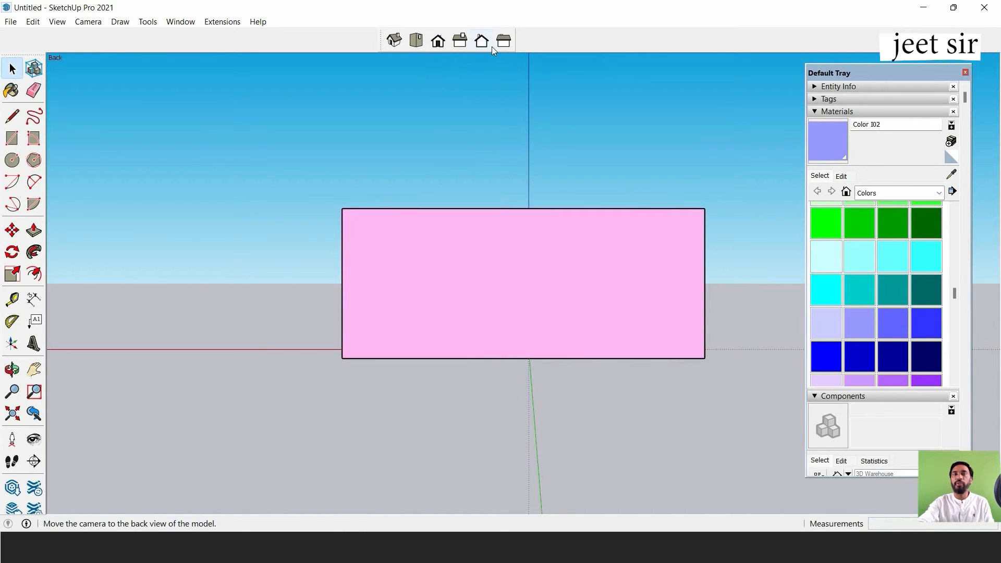
pyautogui.click(503, 41)
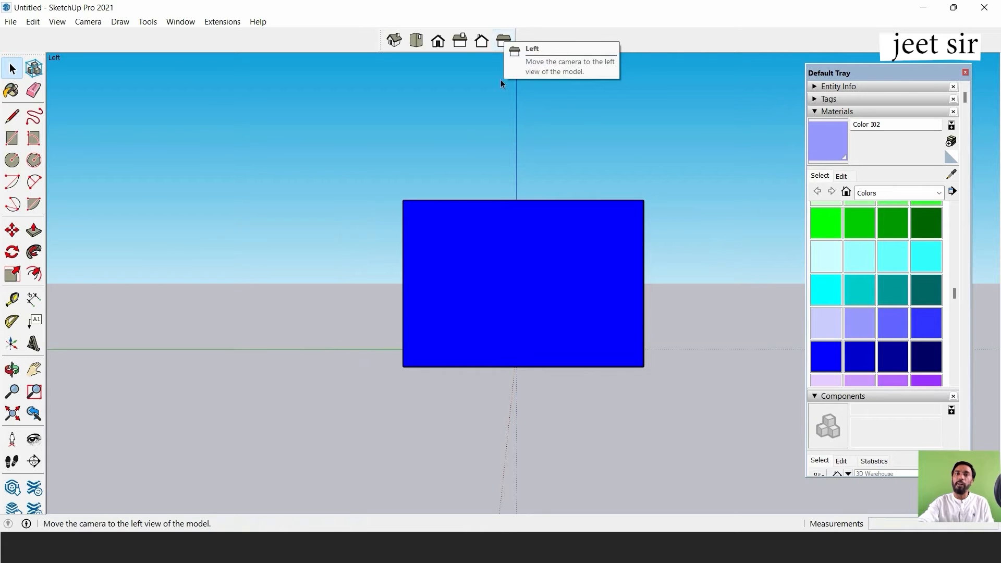
pyautogui.moveTo(486, 241); pyautogui.dragTo(302, 358, button='middle')
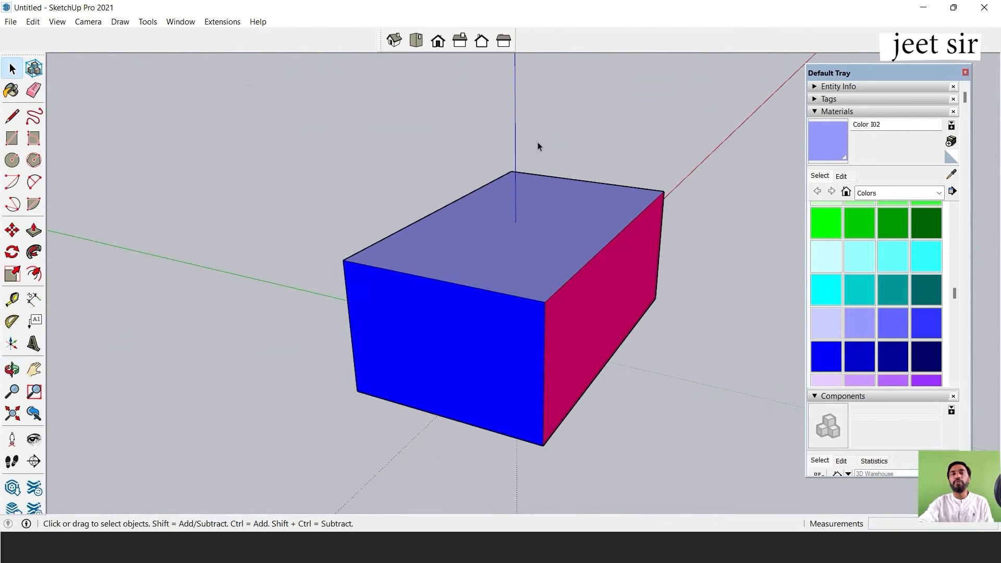
pyautogui.click(411, 42)
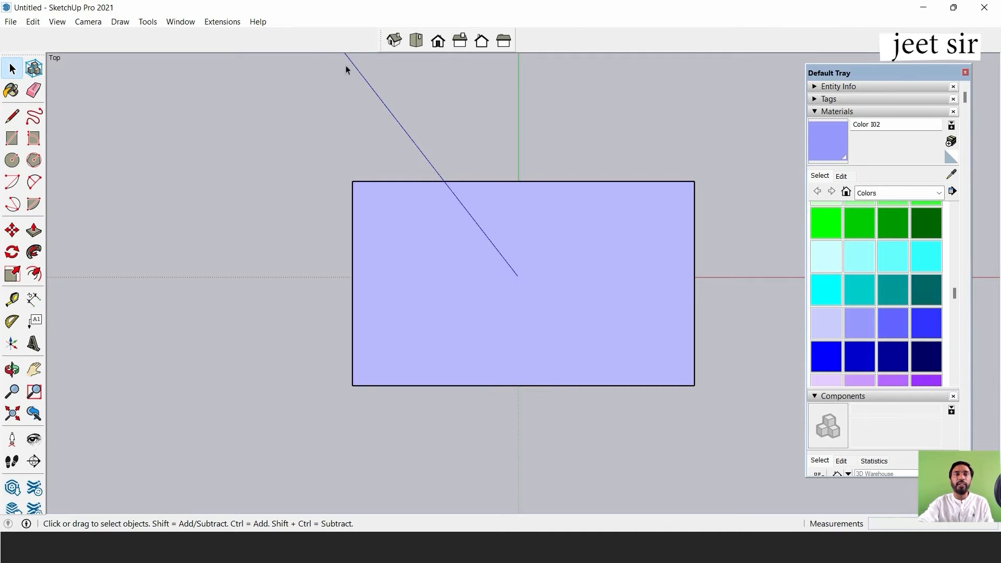
# Switch the camera from perspective to Parallel Projection and check the box in the Front and Top standard views.
pyautogui.click(88, 21)
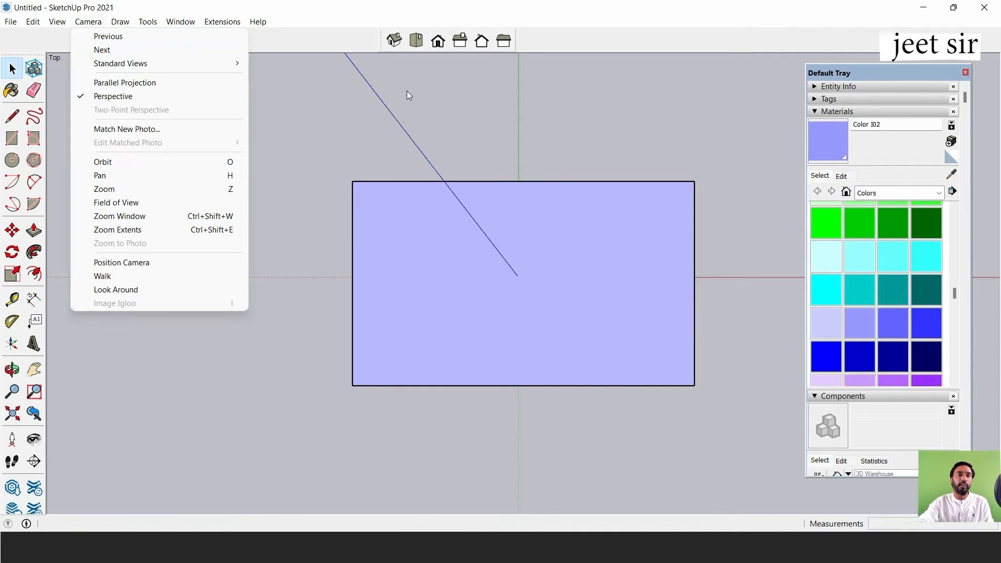
pyautogui.click(180, 85)
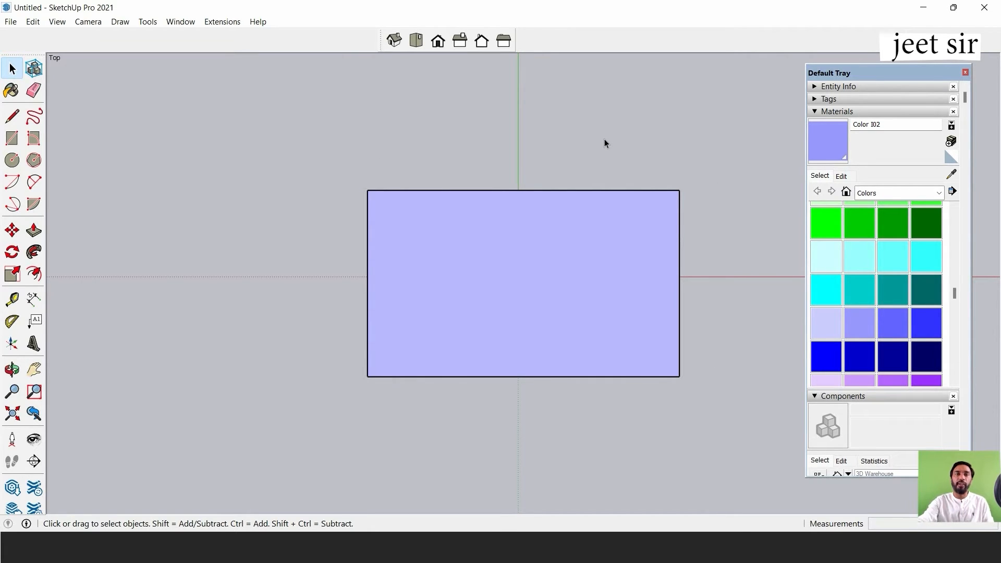
pyautogui.click(441, 43)
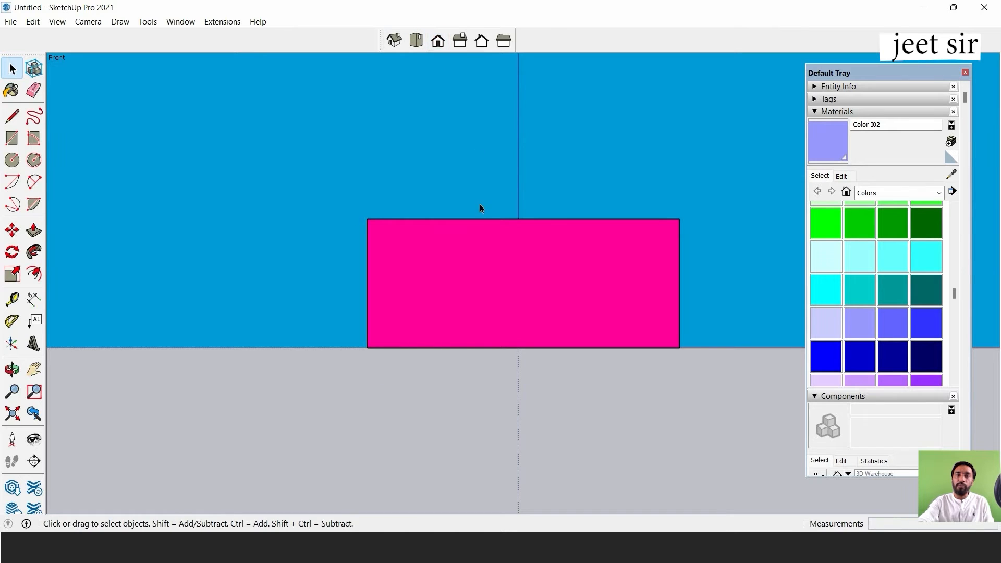
pyautogui.click(416, 41)
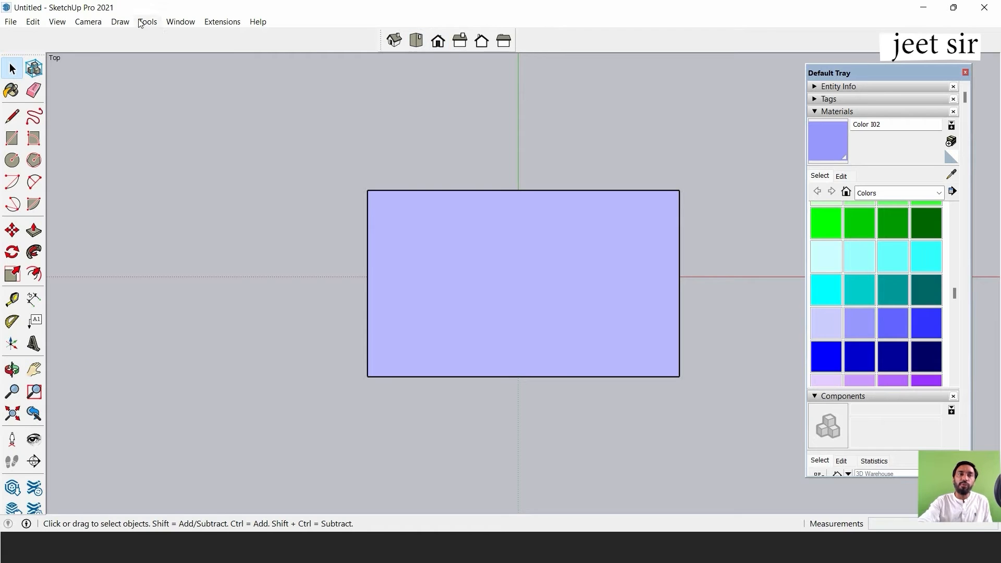
pyautogui.click(100, 21)
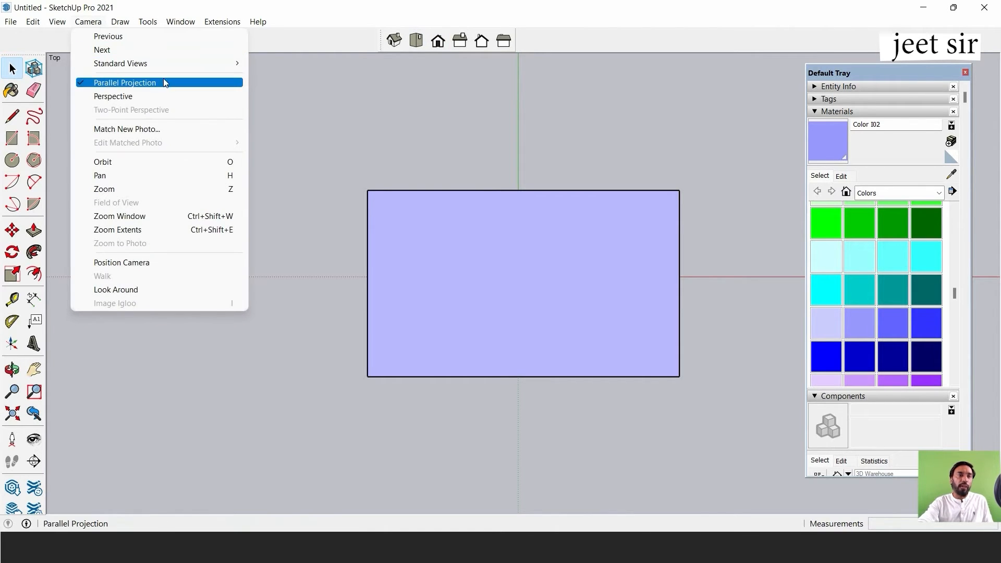
pyautogui.click(370, 108)
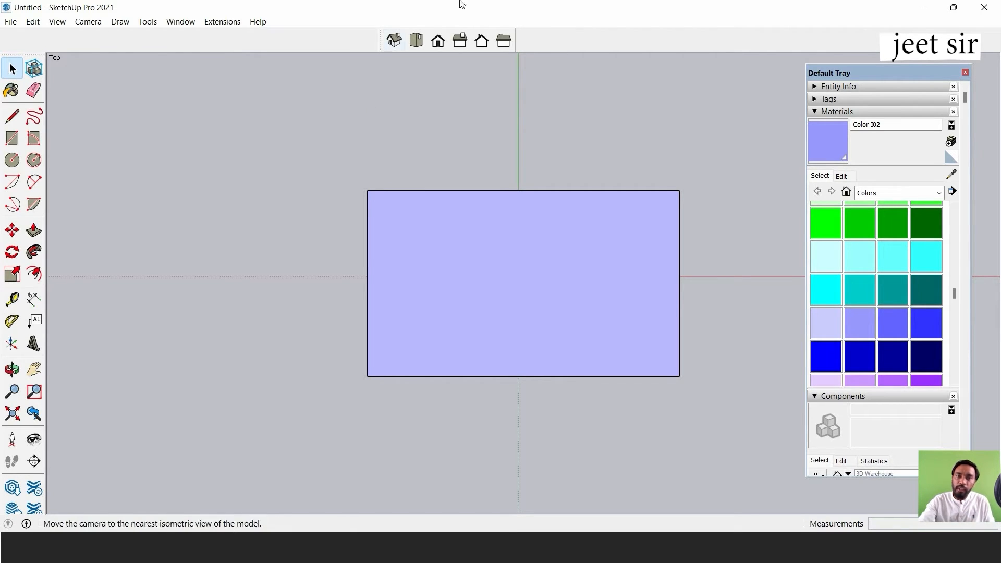
# Select the entire painted box and delete it from the model.
pyautogui.moveTo(192, 423); pyautogui.dragTo(185, 426)
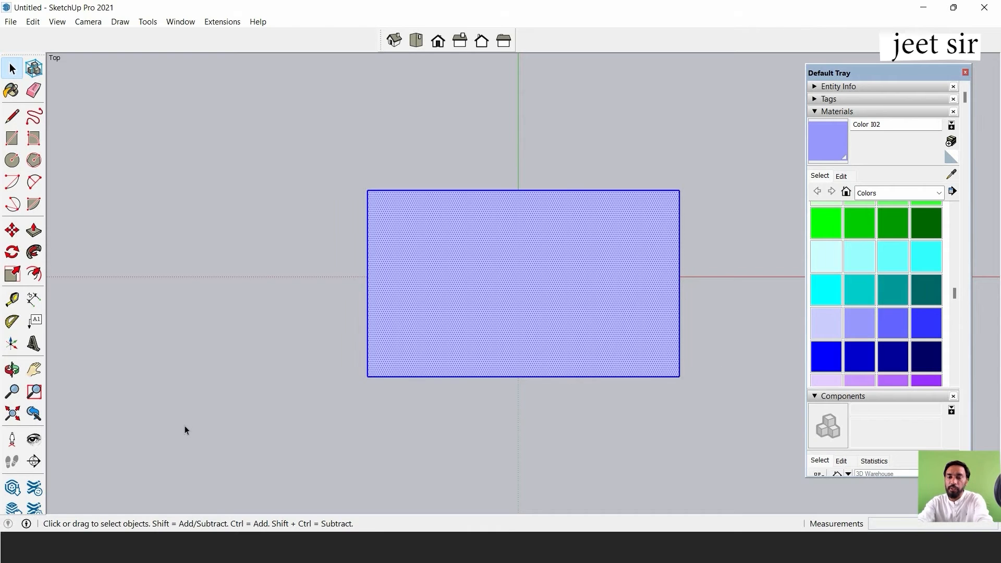
pyautogui.press('Delete')
pyautogui.scroll(-3, 546, 226)
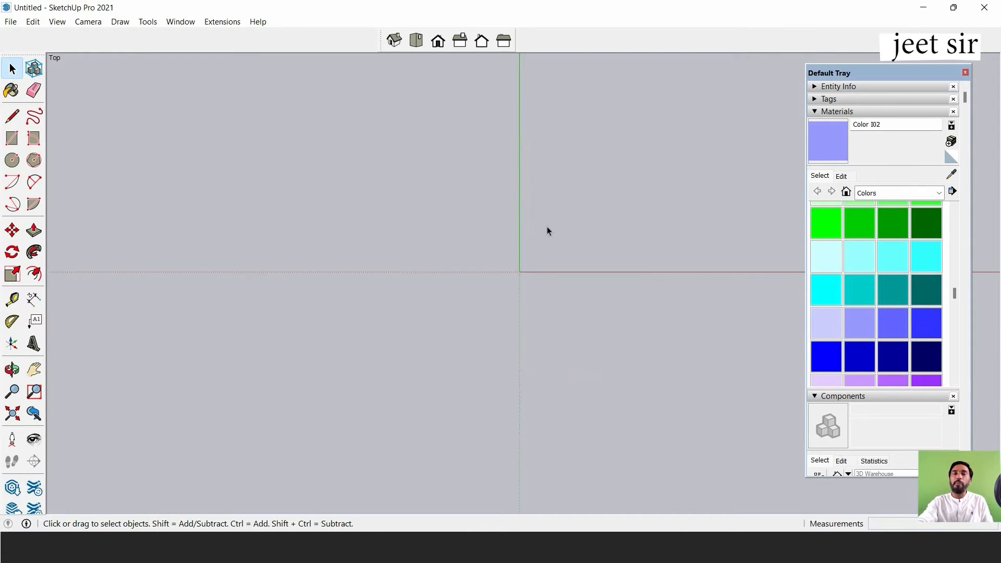
pyautogui.scroll(5, 578, 197)
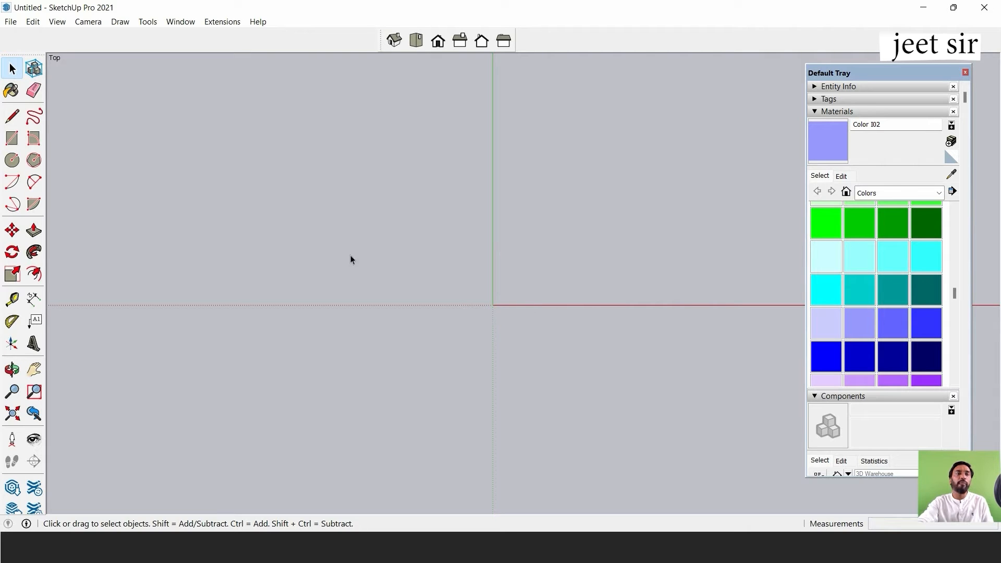
# With the Line tool, draw an L of two edges in Top view, about 2' 5" along green and 2' 2" along red.
pyautogui.click(12, 117)
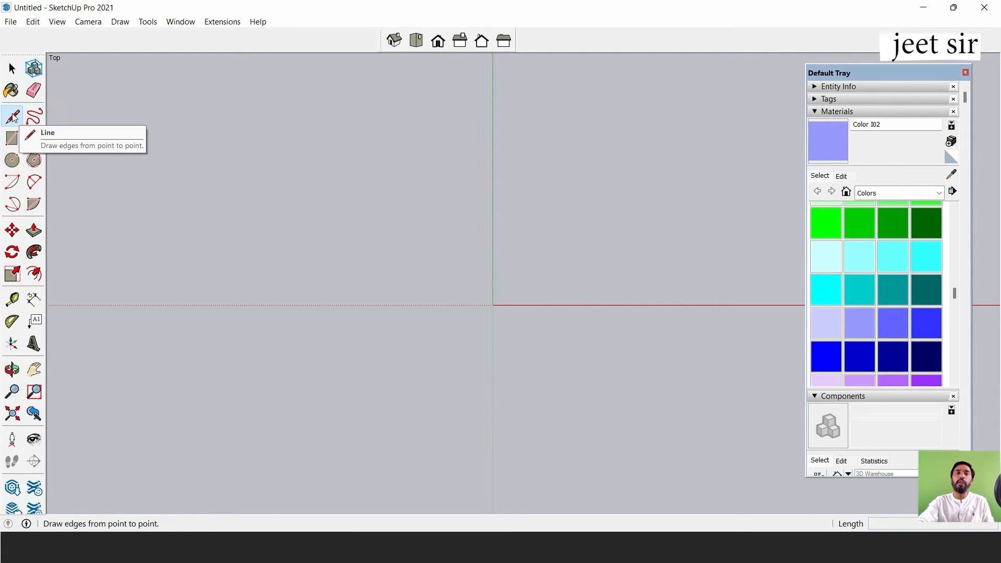
pyautogui.click(351, 104)
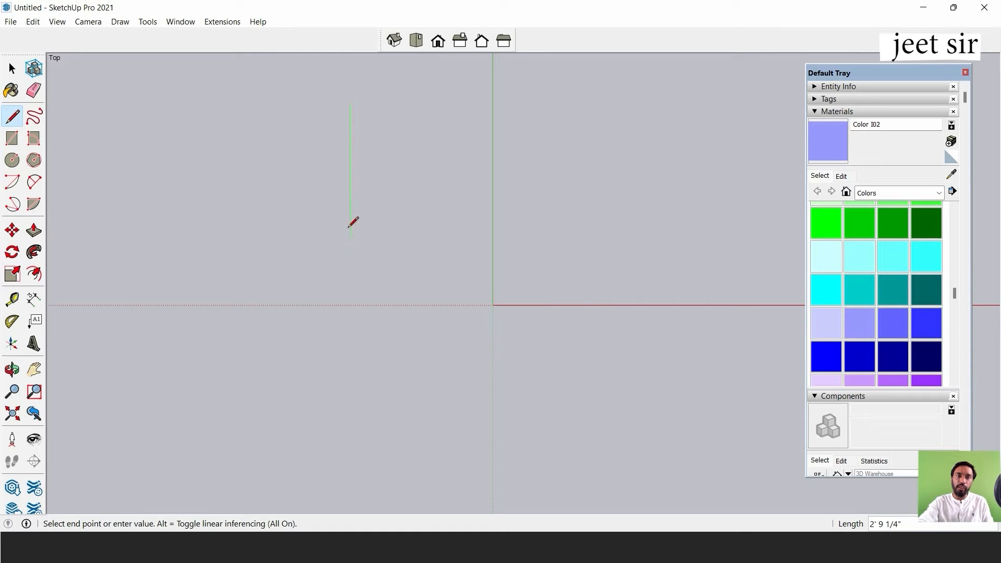
pyautogui.click(351, 215)
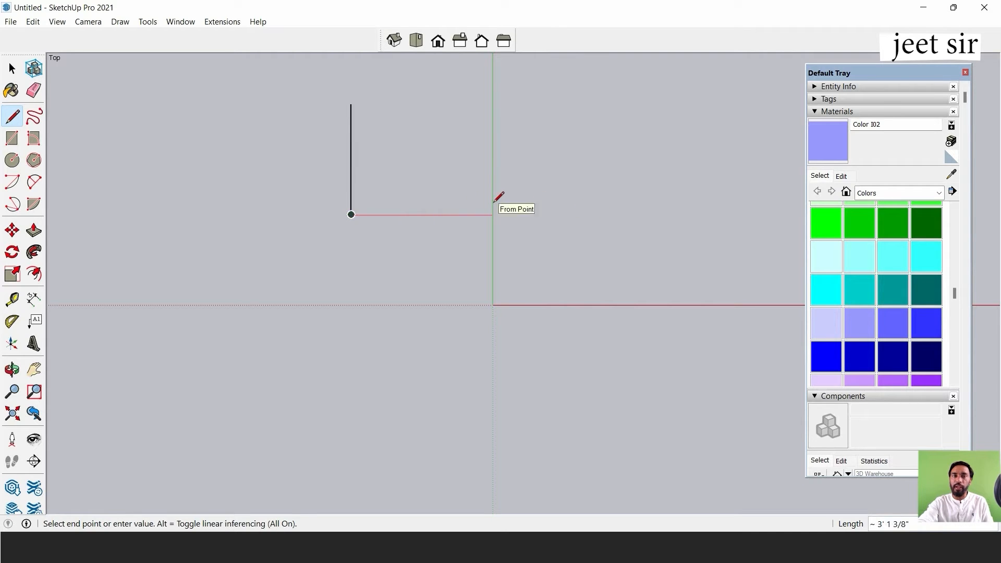
pyautogui.click(450, 214)
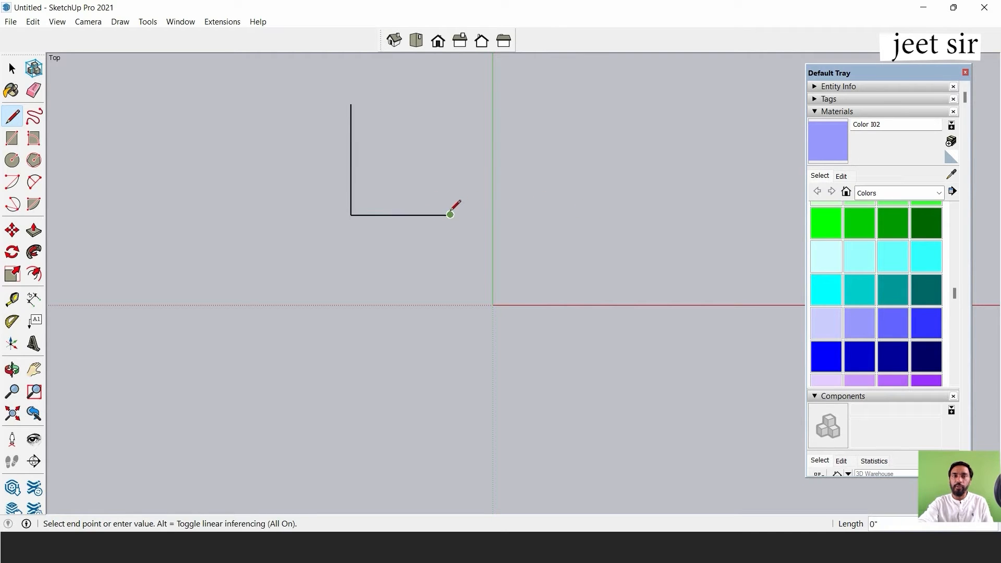
pyautogui.rightClick(447, 223)
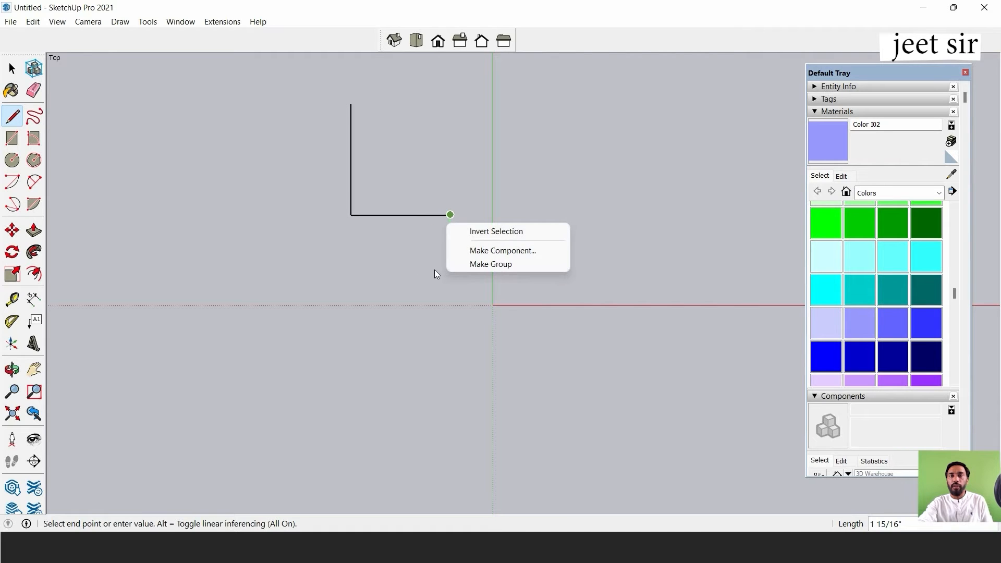
pyautogui.click(411, 206)
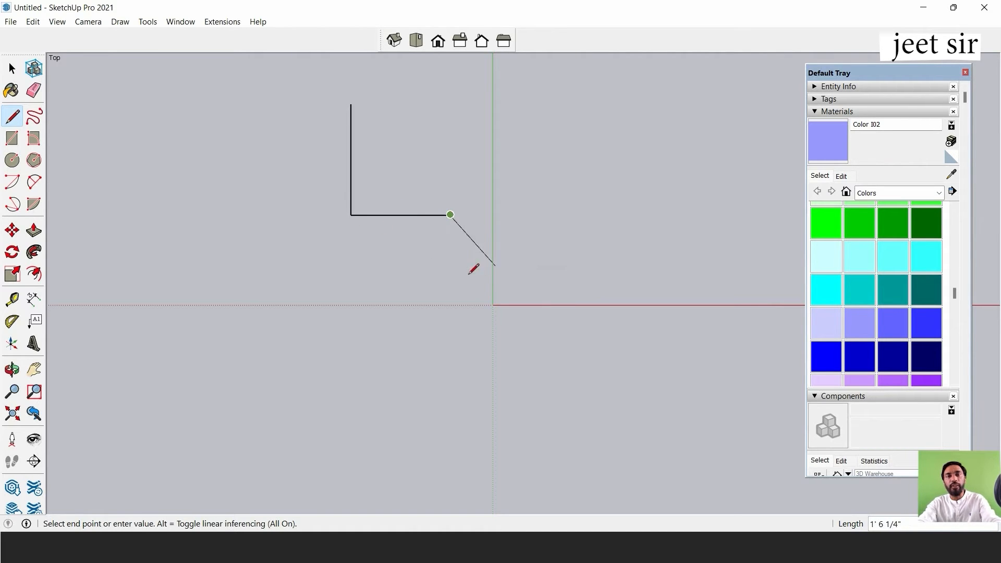
pyautogui.press('Escape')
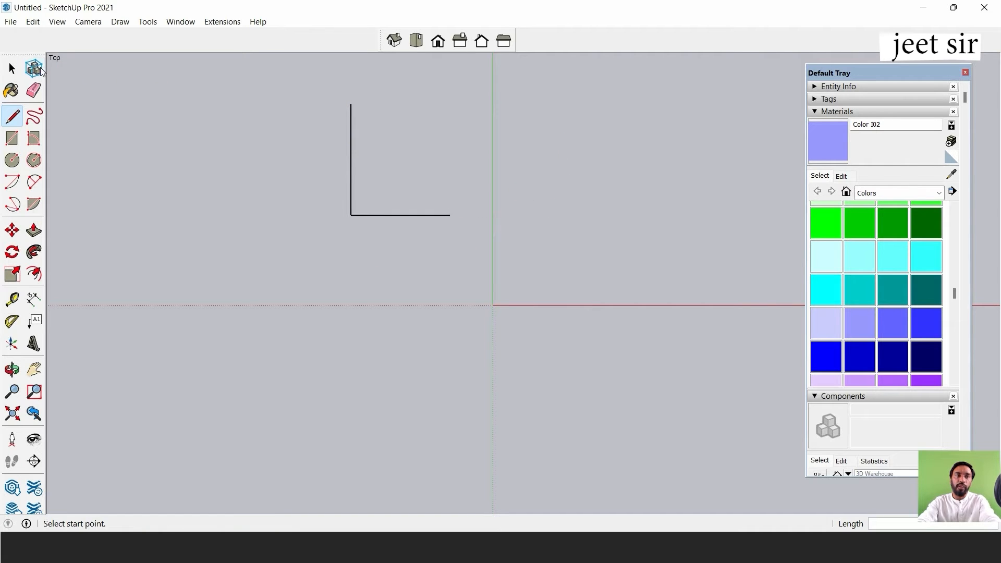
# Back in Top view, close the L into a rectangular face by drawing the two missing edges, about 2' 2" and 2' 5" long.
pyautogui.click(12, 68)
pyautogui.moveTo(293, 266)
pyautogui.mouseDown(button='middle')
pyautogui.moveTo(425, 132)
pyautogui.moveTo(407, 200)
pyautogui.moveTo(549, 217)
pyautogui.moveTo(672, 158)
pyautogui.moveTo(774, 58)
pyautogui.moveTo(481, 149)
pyautogui.moveTo(428, 61)
pyautogui.mouseUp(button='middle')
pyautogui.click(416, 41)
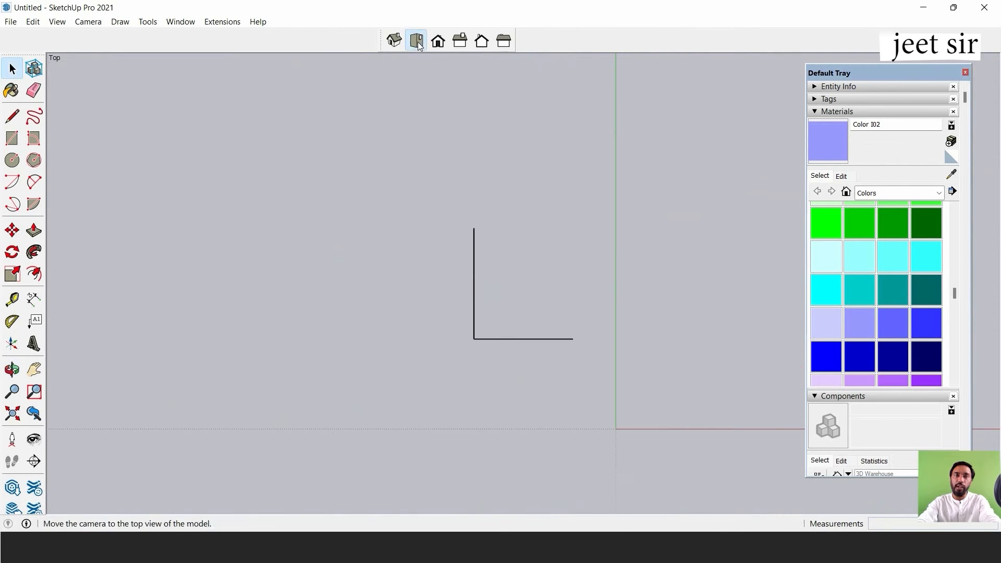
pyautogui.click(15, 118)
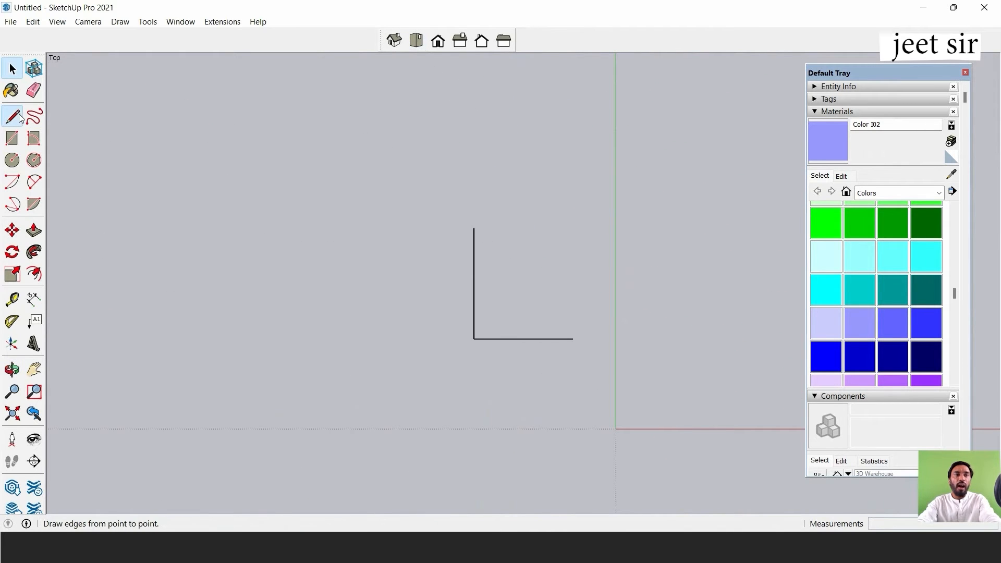
pyautogui.click(473, 227)
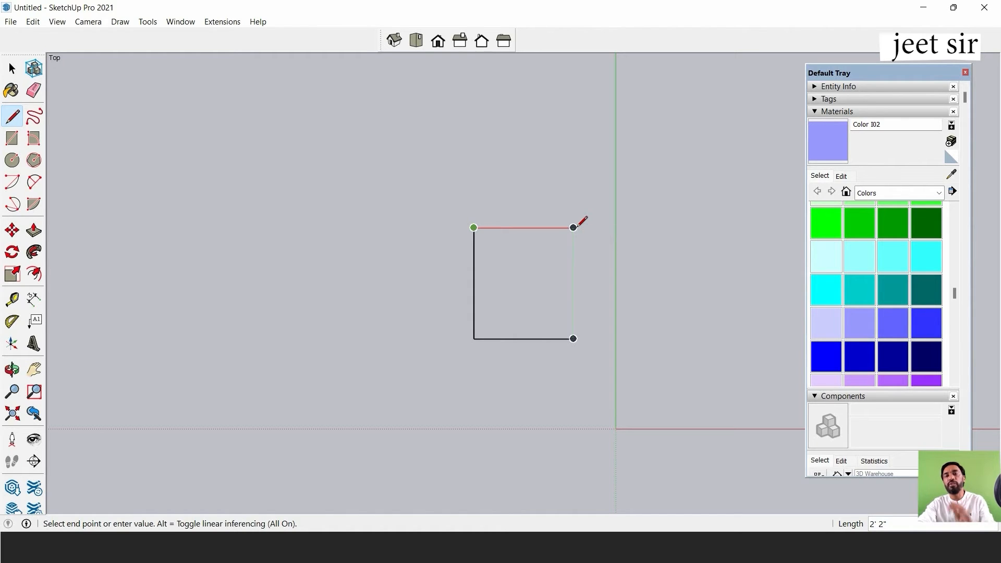
pyautogui.click(574, 228)
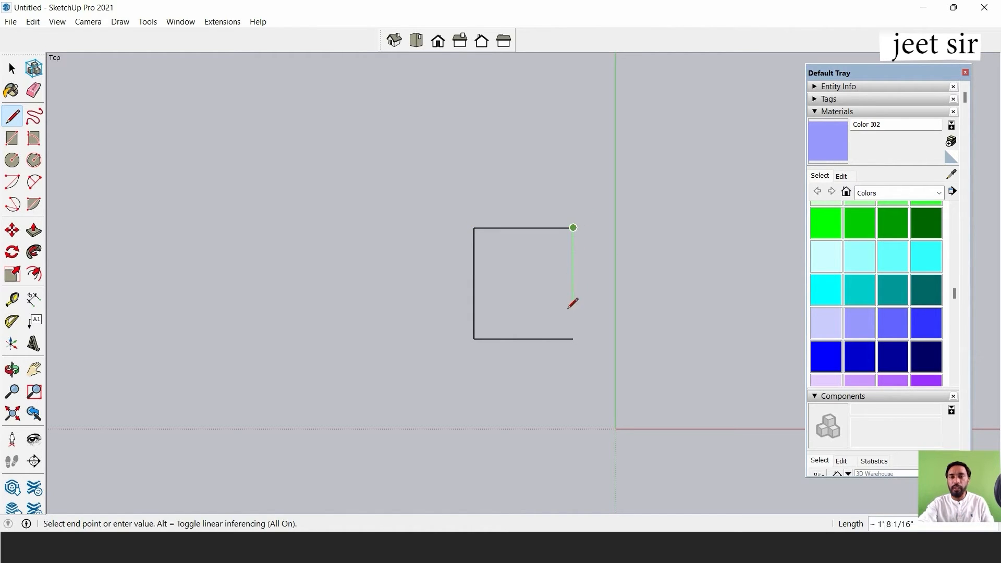
pyautogui.click(574, 339)
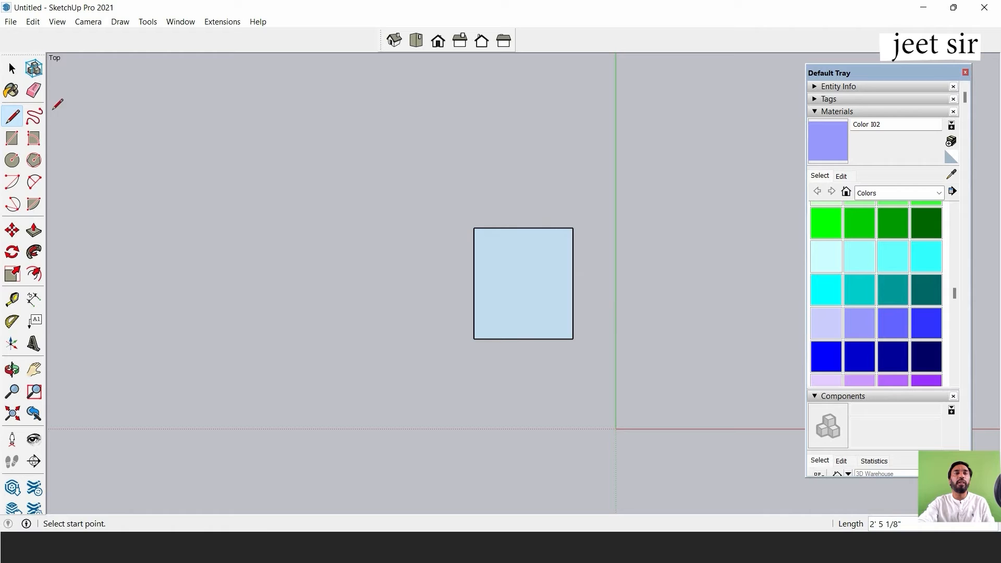
# In Front view, draw a closed upright rectangle of four lines above the ground, about 1' 9 1/2" wide and 1' 8" tall.
pyautogui.click(12, 68)
pyautogui.moveTo(517, 358); pyautogui.dragTo(395, 377, button='middle')
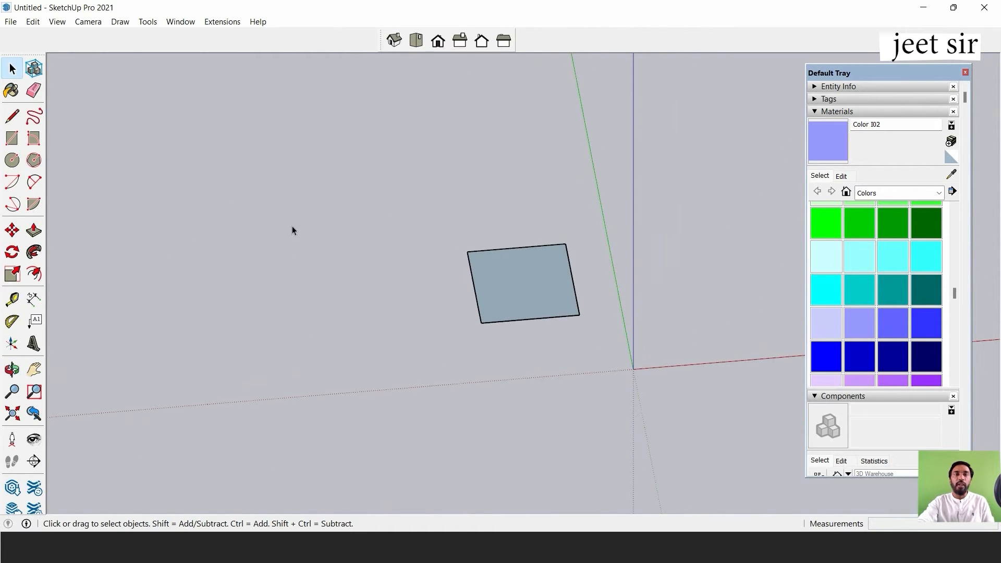
pyautogui.click(438, 41)
pyautogui.scroll(-2, 492, 166)
pyautogui.scroll(3, 619, 199)
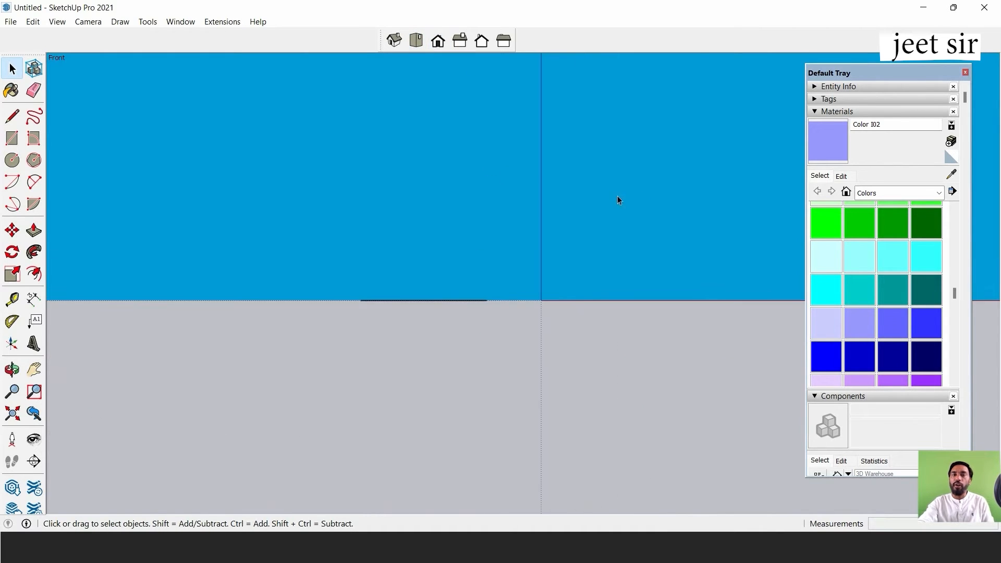
pyautogui.scroll(2, 549, 181)
pyautogui.click(12, 116)
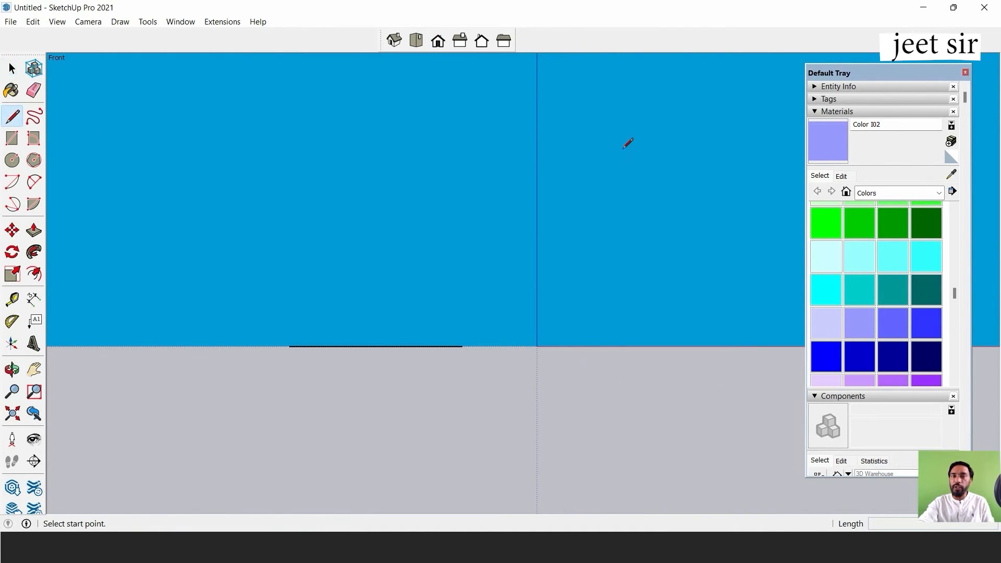
pyautogui.click(589, 147)
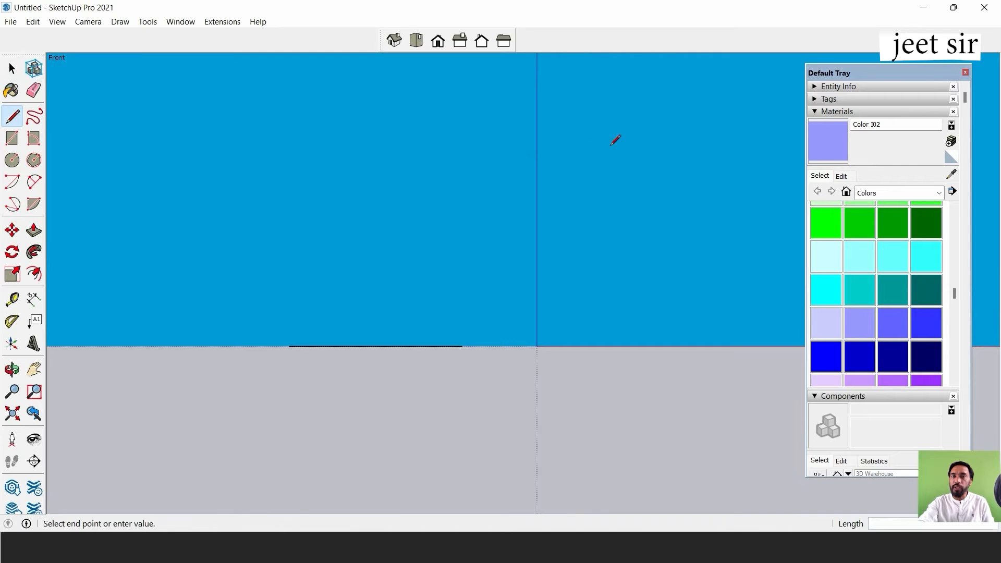
pyautogui.click(732, 147)
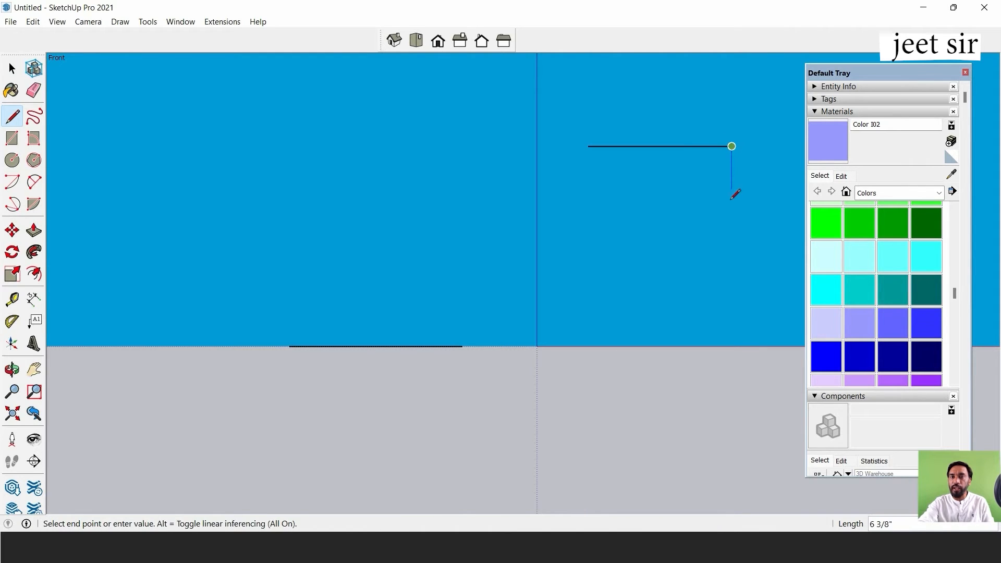
pyautogui.click(732, 281)
pyautogui.click(588, 281)
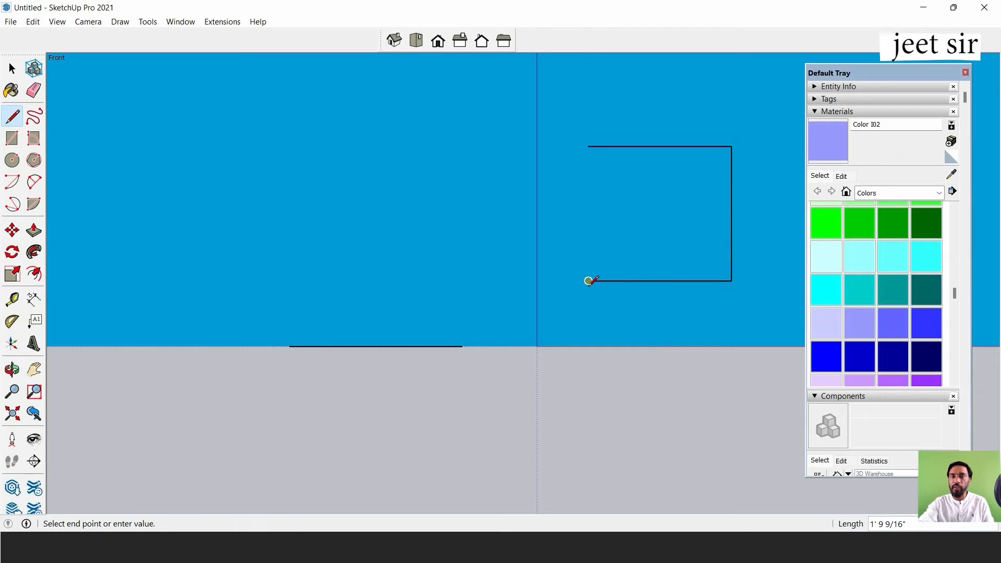
pyautogui.click(588, 147)
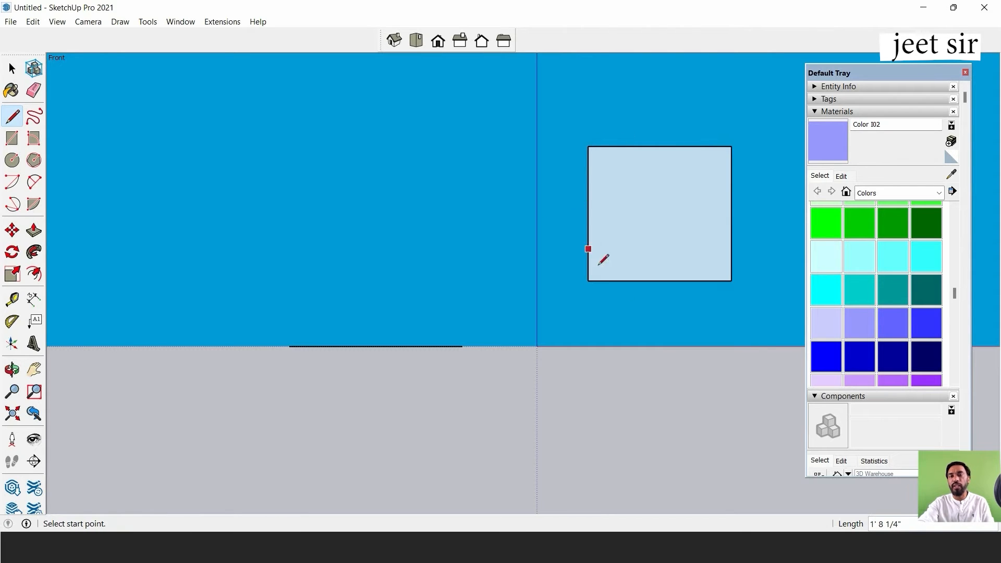
# Orbit around the flat and upright rectangles to compare their orientation, and return to the Top standard view.
pyautogui.press('space')
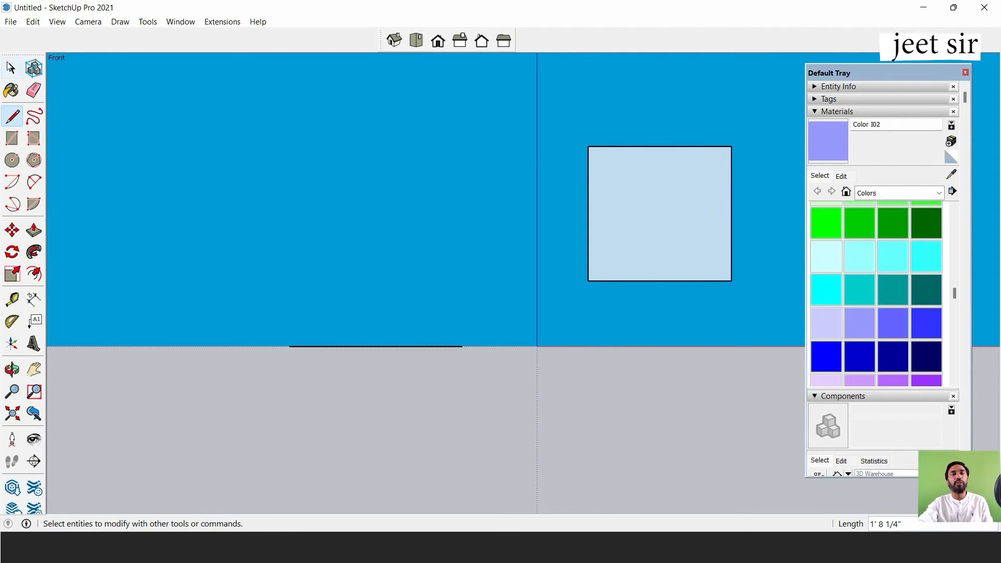
pyautogui.moveTo(396, 164); pyautogui.dragTo(298, 323, button='middle')
pyautogui.click(416, 40)
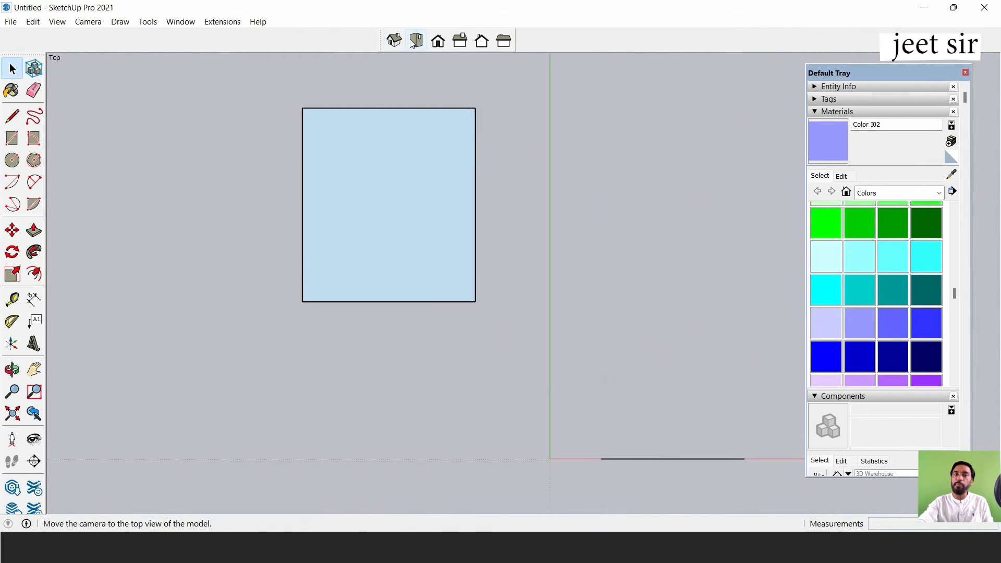
# In Right view, draw a closed upright rectangle of four lines above the ground, about 3' 7/8" wide and 1' 8 7/8" tall.
pyautogui.scroll(2, 446, 190)
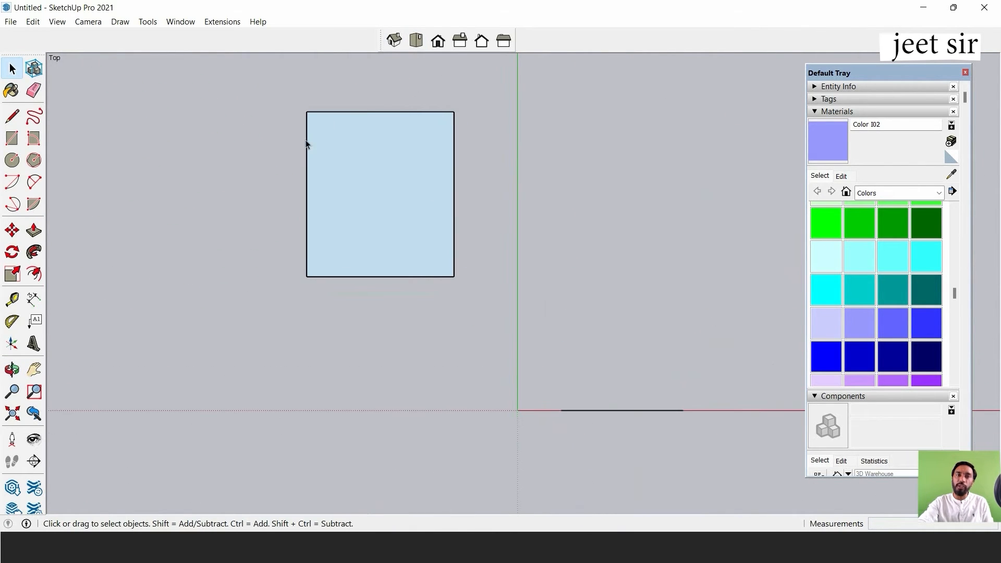
pyautogui.click(437, 40)
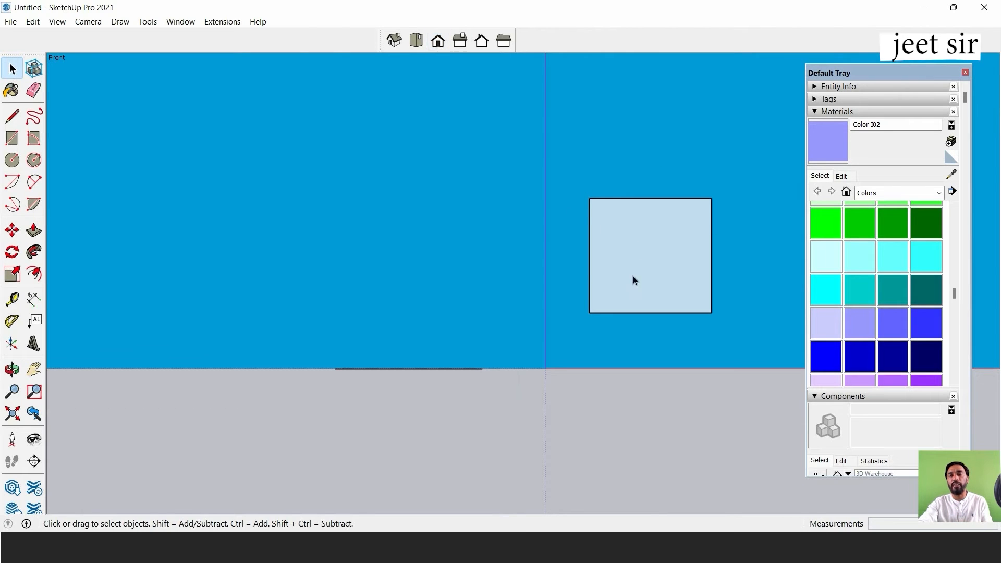
pyautogui.click(458, 42)
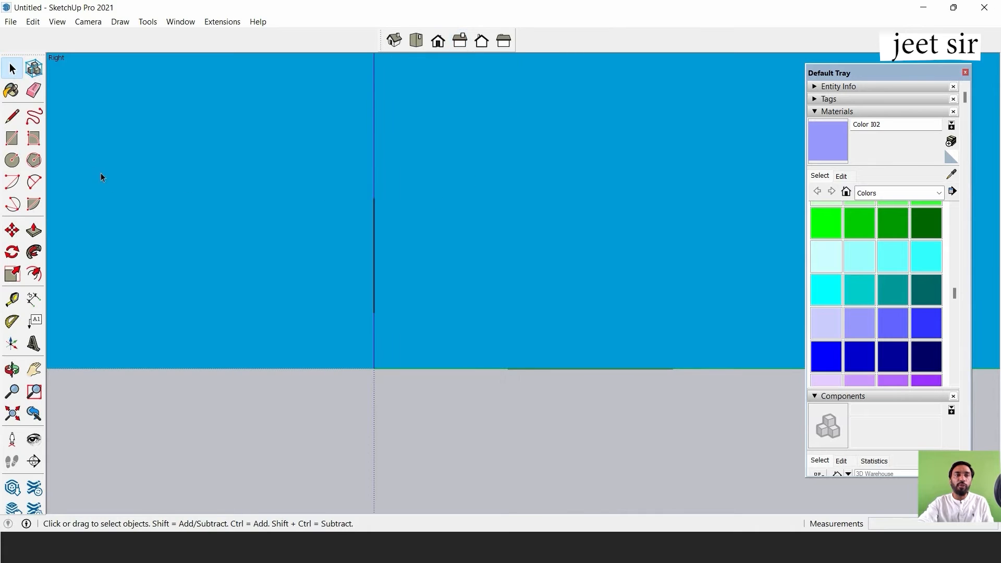
pyautogui.click(12, 138)
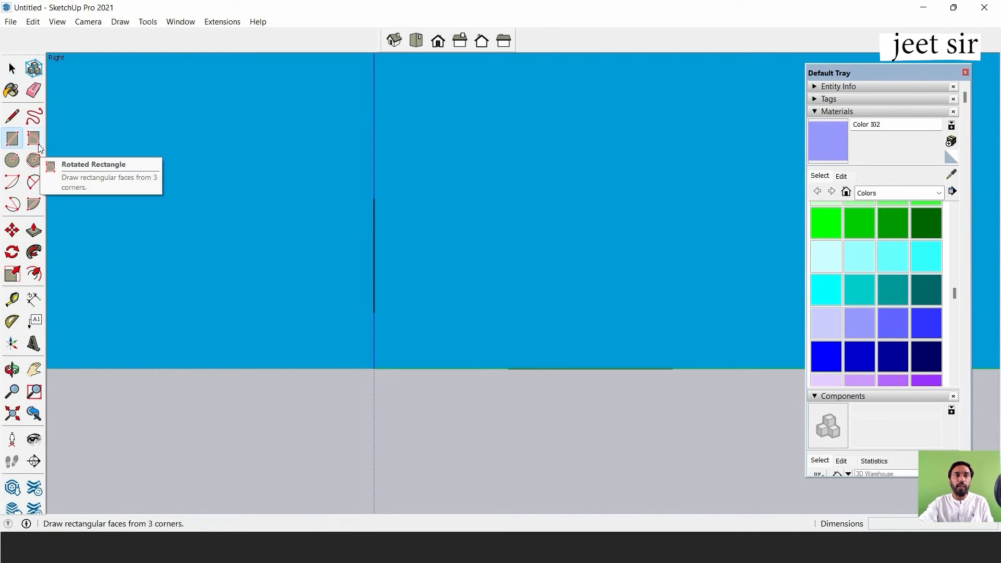
pyautogui.click(13, 120)
pyautogui.click(428, 195)
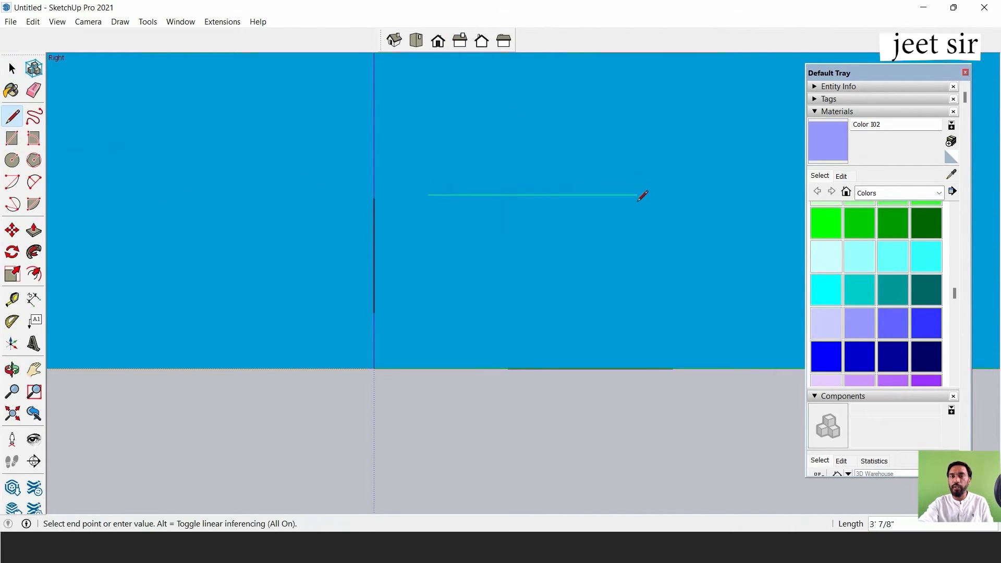
pyautogui.click(636, 195)
pyautogui.click(637, 313)
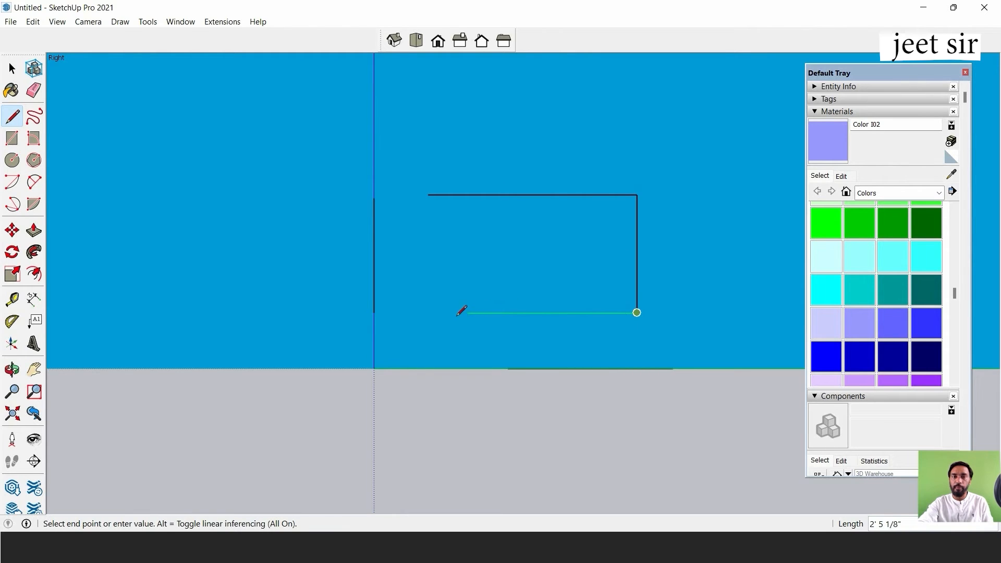
pyautogui.click(429, 313)
pyautogui.click(428, 195)
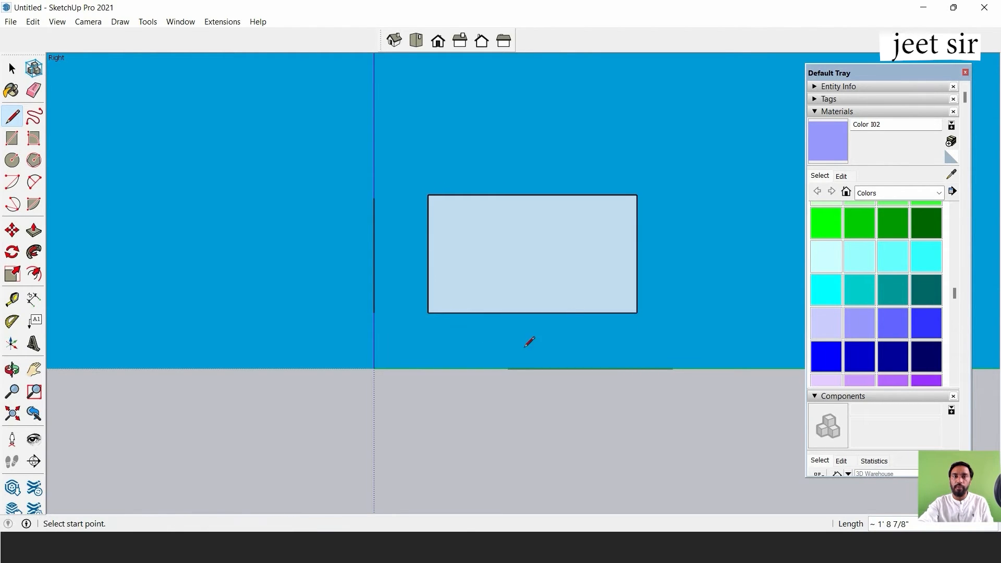
# Orbit to see all three rectangles together, then select and delete them to empty the model.
pyautogui.click(12, 68)
pyautogui.moveTo(469, 222); pyautogui.dragTo(514, 281, button='middle')
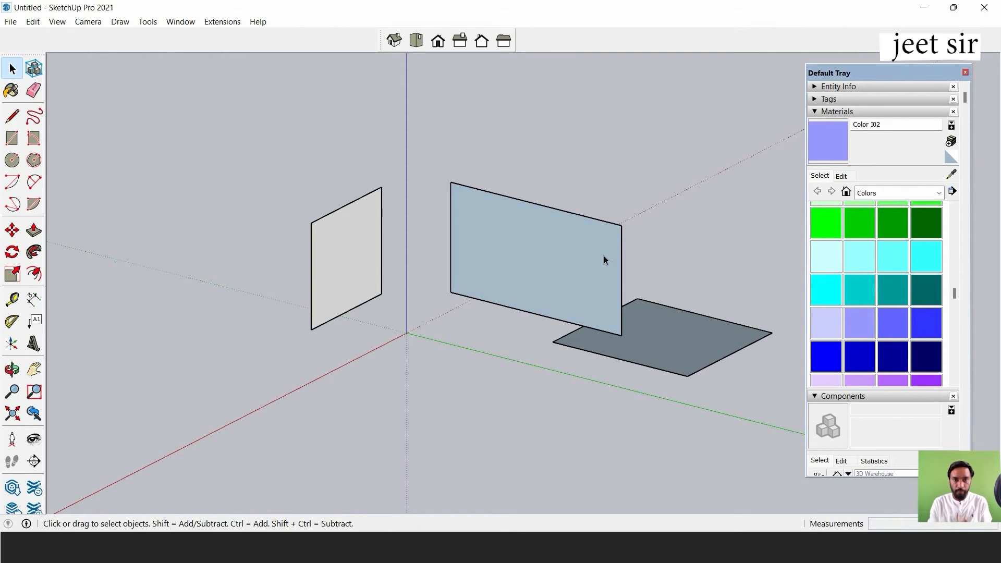
pyautogui.scroll(-3, 586, 225)
pyautogui.moveTo(378, 148)
pyautogui.mouseDown()
pyautogui.moveTo(406, 176)
pyautogui.moveTo(765, 387)
pyautogui.mouseUp()
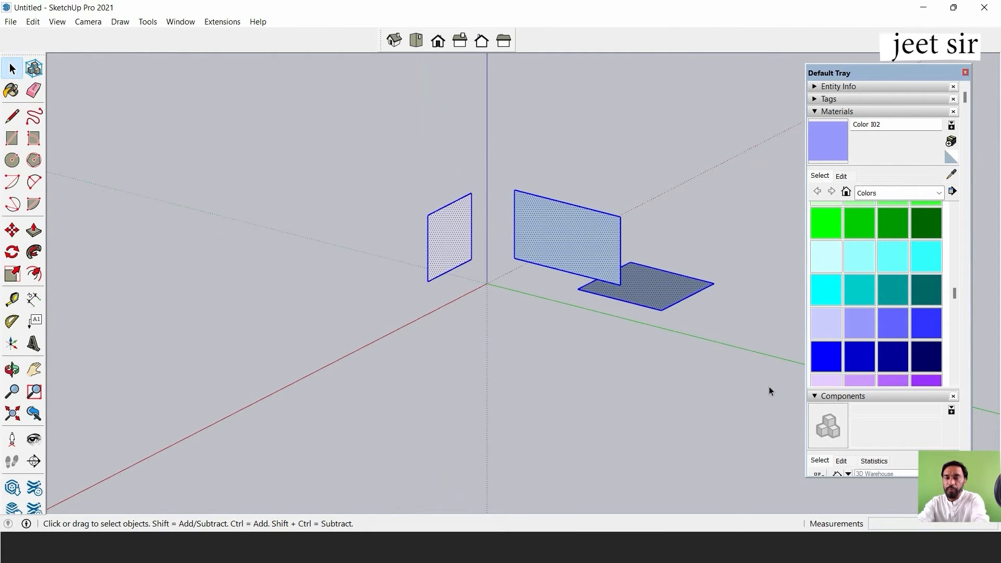
pyautogui.press('Delete')
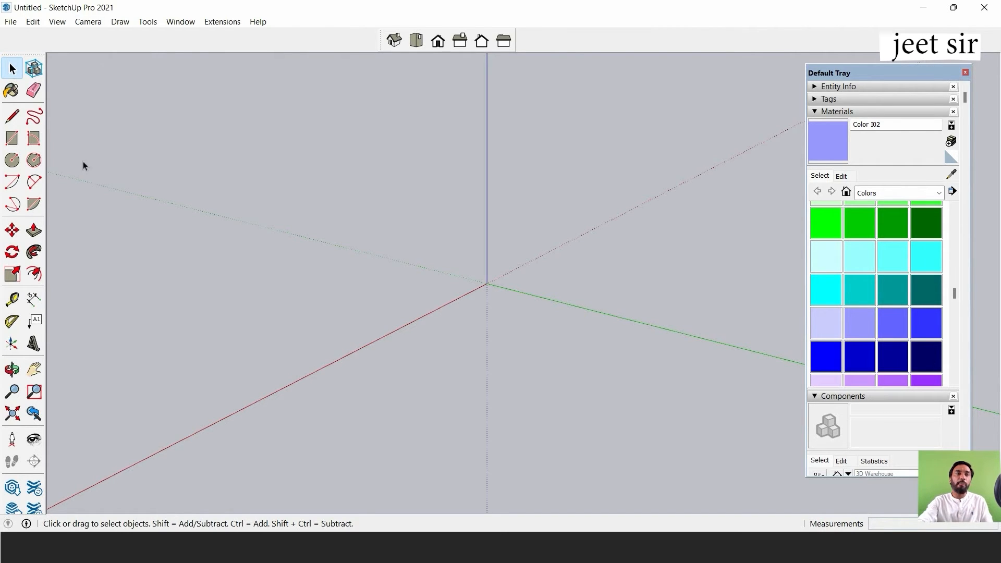
# With the Paint Bucket active, collapse and reopen the Materials section, and close the Default Tray.
pyautogui.click(10, 91)
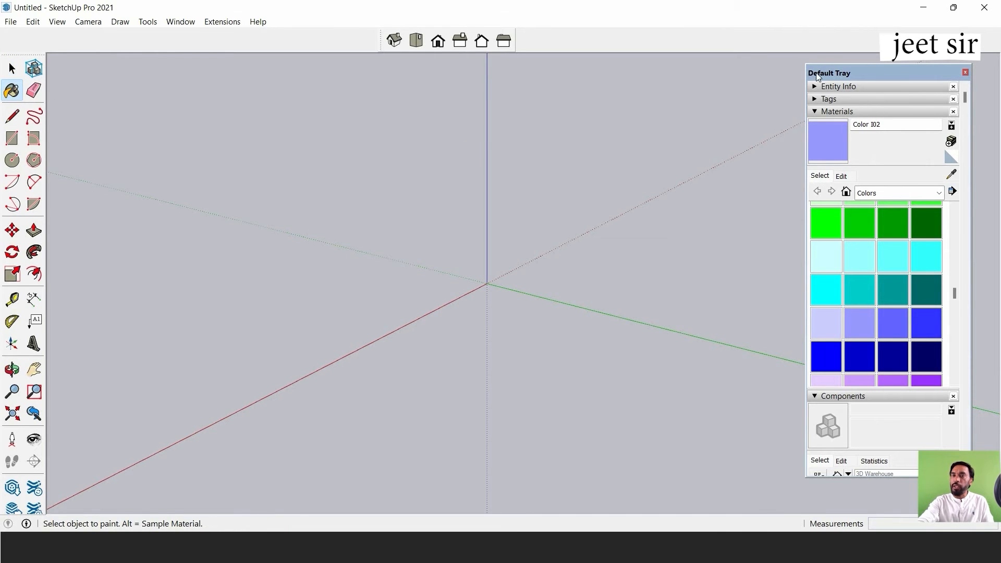
pyautogui.click(841, 113)
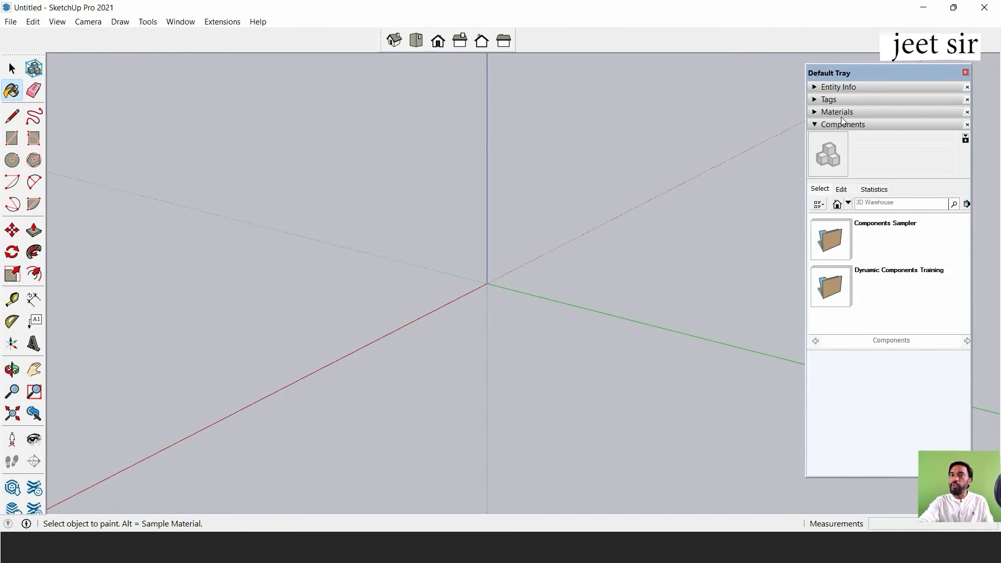
pyautogui.click(840, 113)
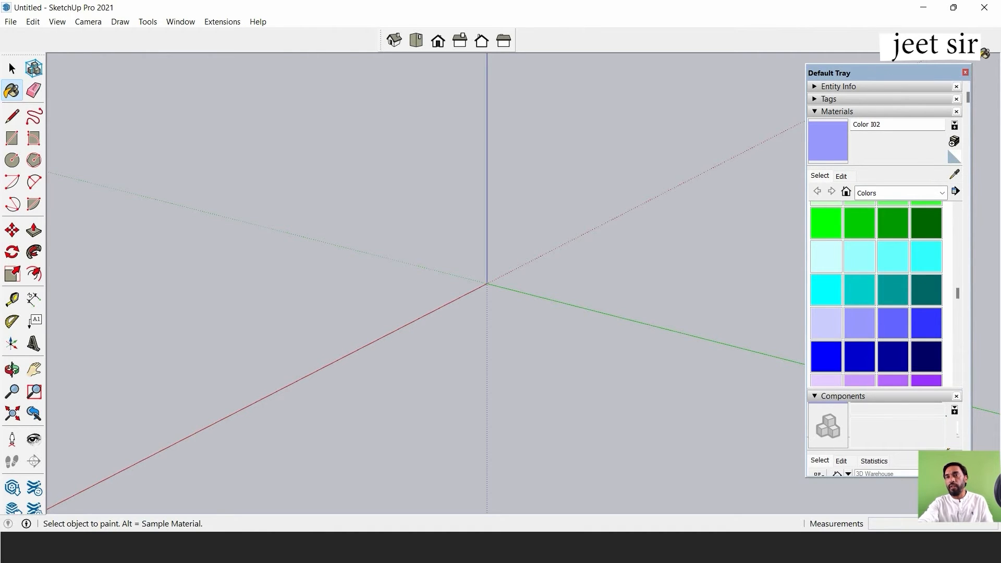
pyautogui.click(965, 72)
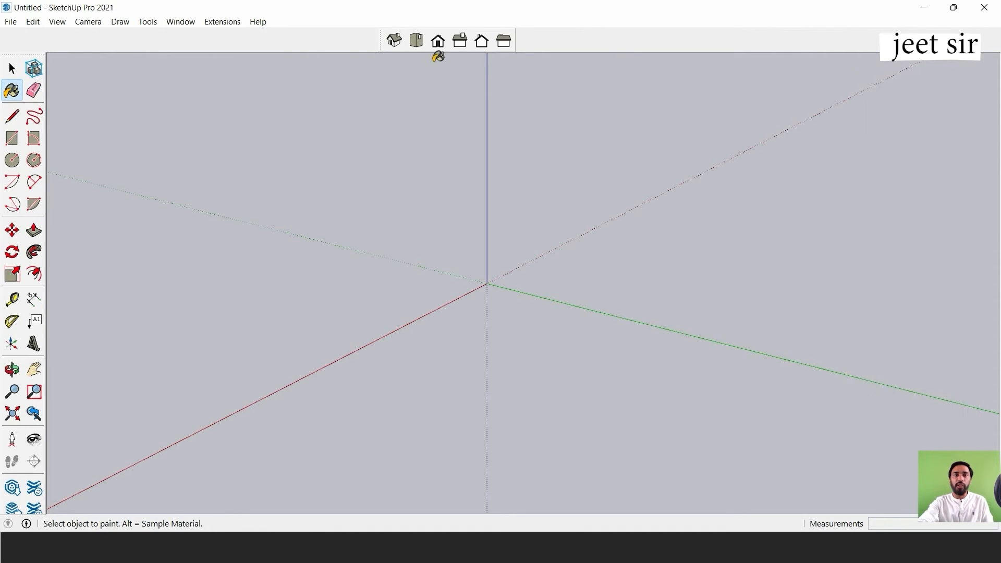
# In Top view, draw a closed rectangle with the Line tool, 3' along the red axis and 18" along the green axis.
pyautogui.click(420, 45)
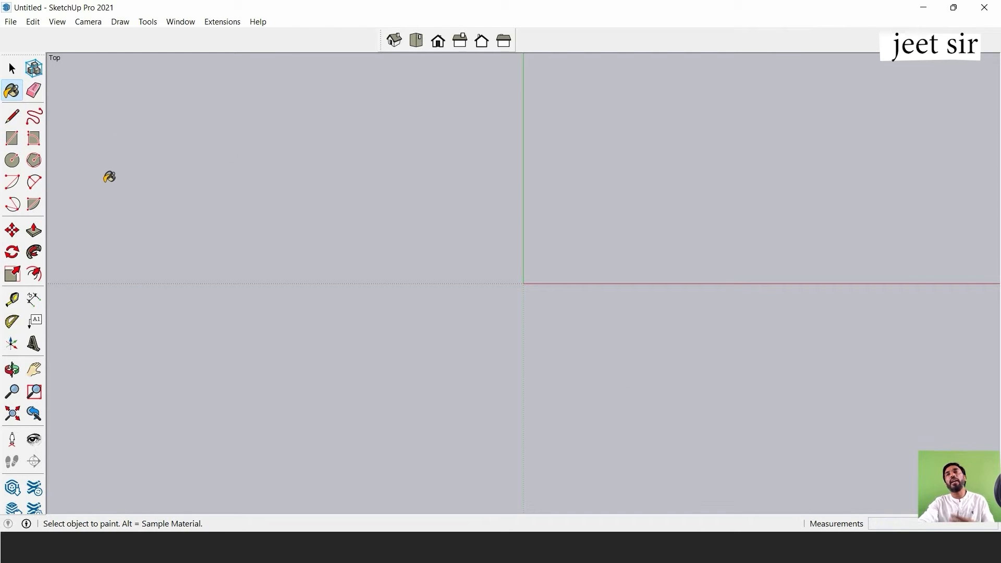
pyautogui.click(12, 116)
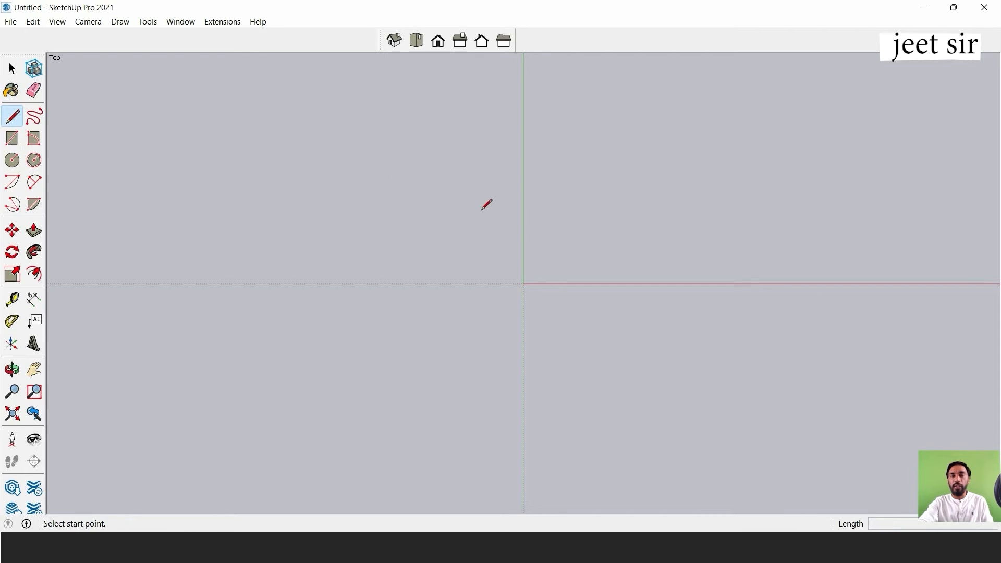
pyautogui.click(445, 194)
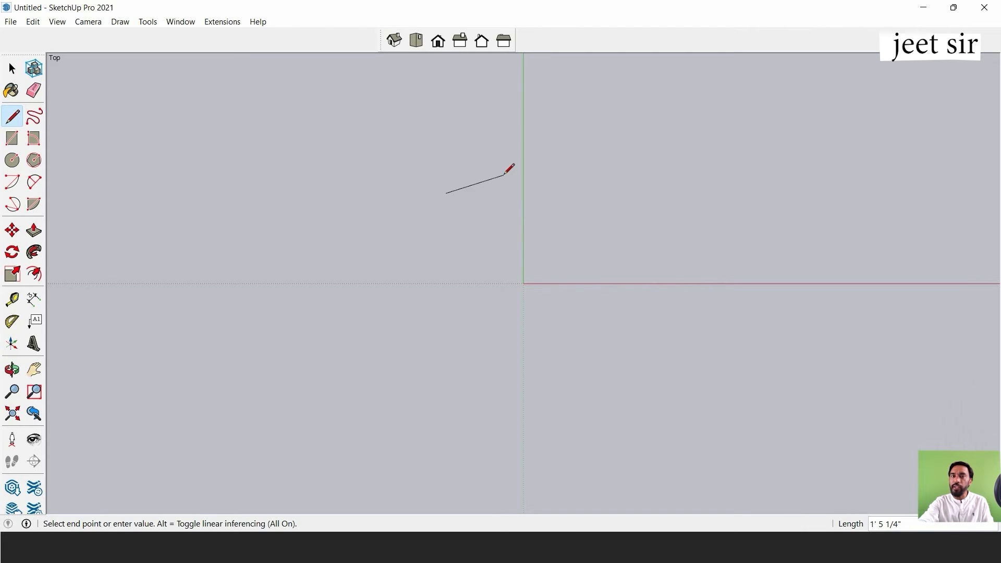
pyautogui.click(576, 193)
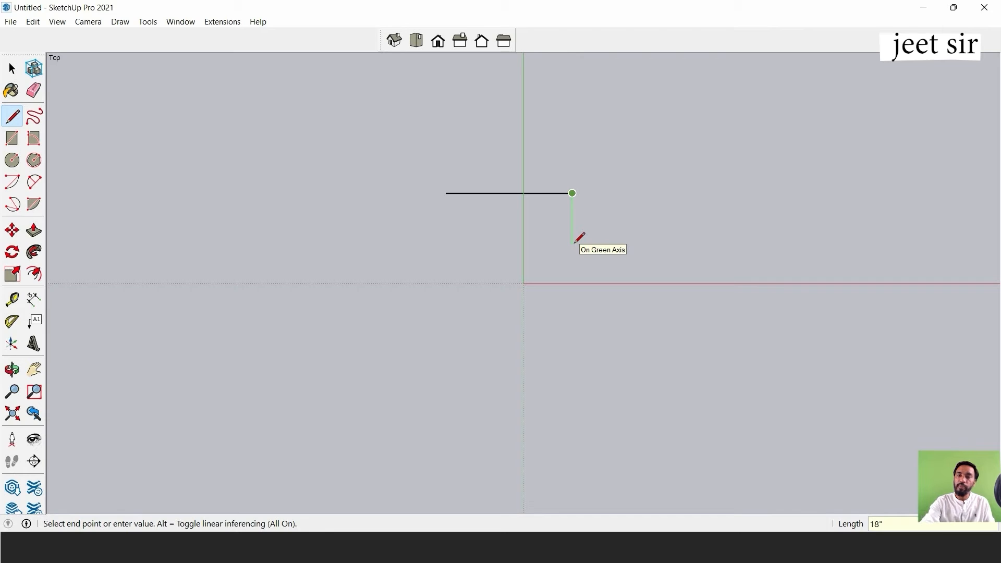
pyautogui.press('Return')
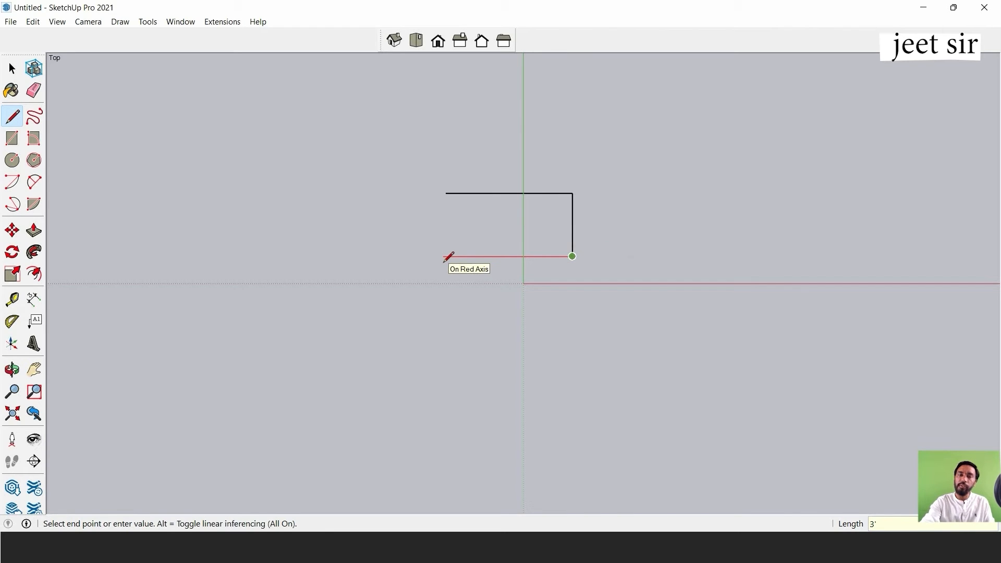
pyautogui.click(447, 257)
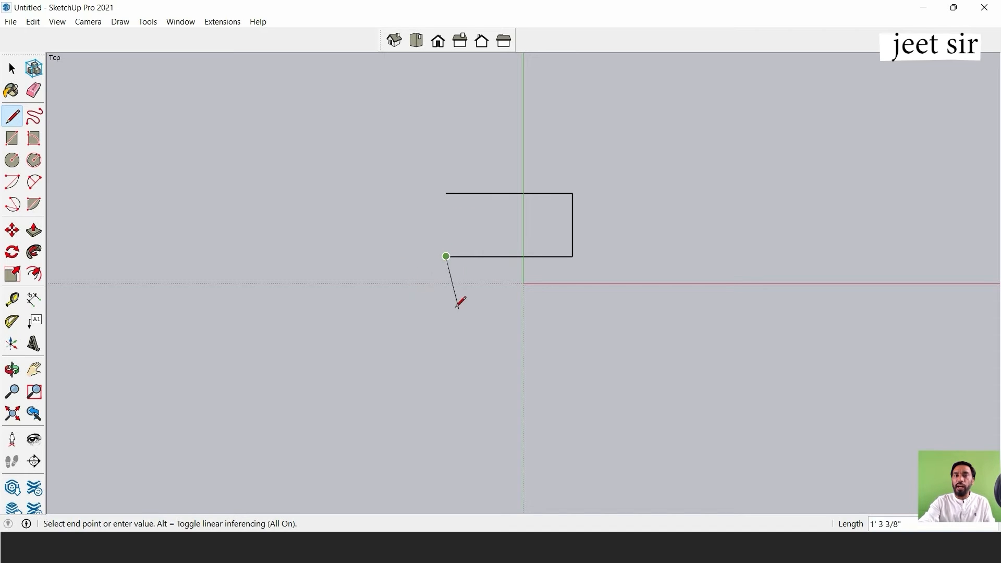
pyautogui.click(446, 193)
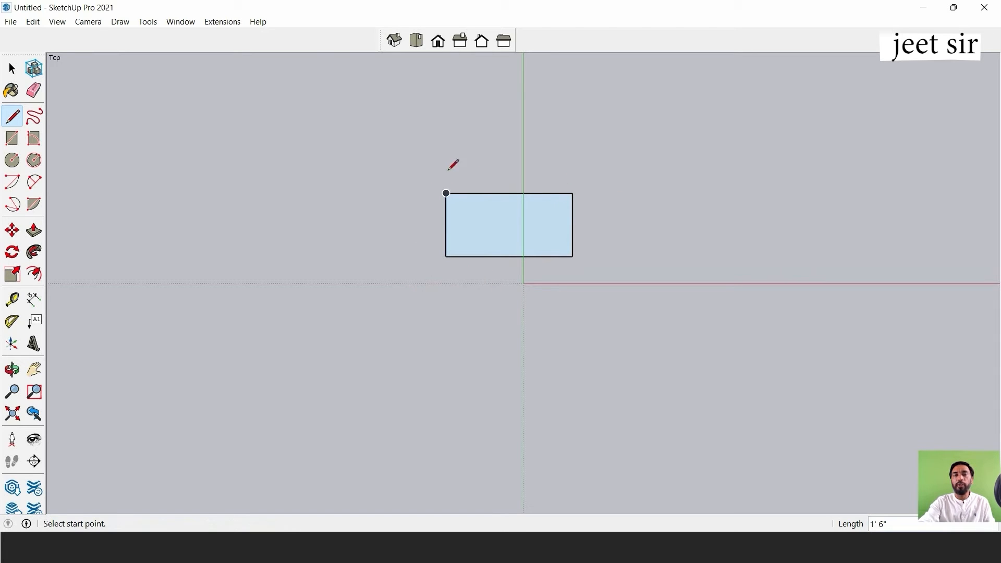
# Orbit around the flat rectangle and zoom in and out to examine it from an angle.
pyautogui.click(12, 68)
pyautogui.moveTo(405, 250); pyautogui.dragTo(529, 309, button='middle')
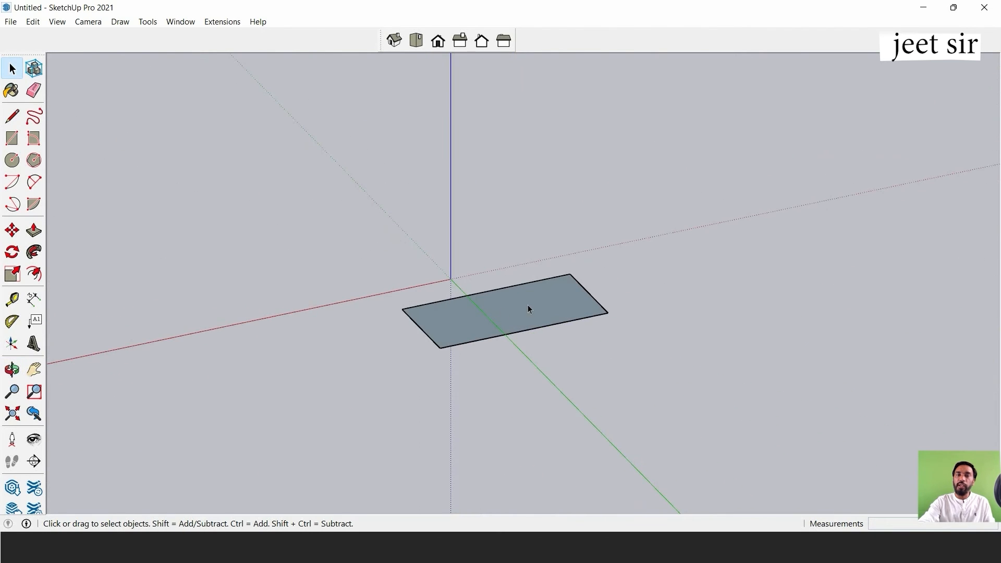
pyautogui.scroll(6, 528, 308)
pyautogui.scroll(-4, 530, 248)
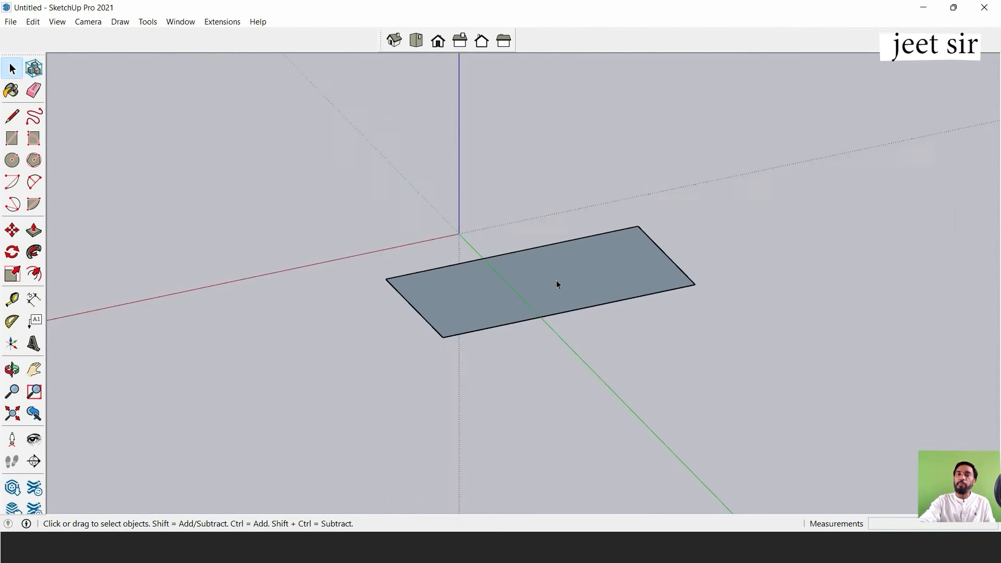
pyautogui.scroll(-2, 556, 285)
pyautogui.scroll(5, 530, 240)
pyautogui.scroll(-3, 543, 261)
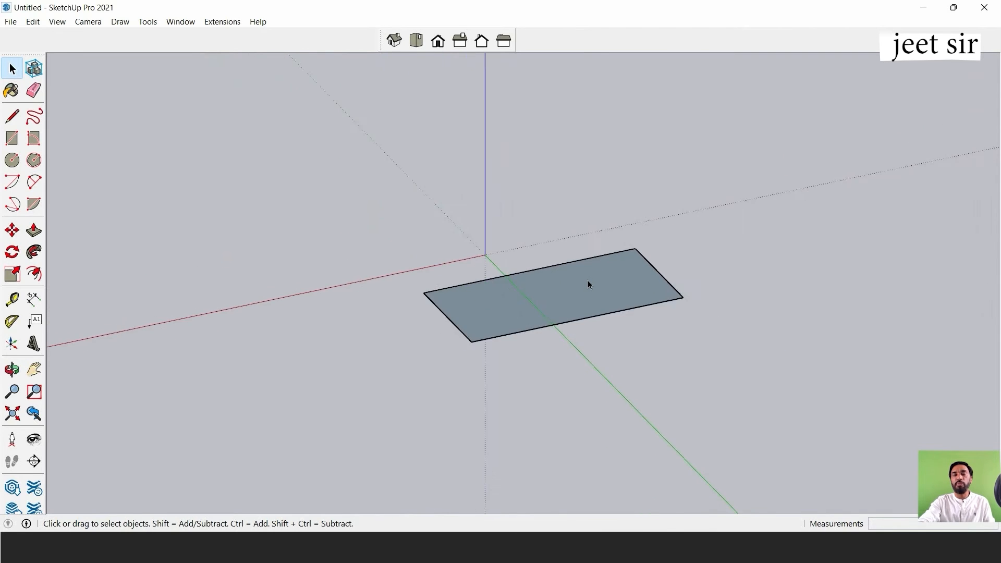
pyautogui.scroll(-1, 590, 283)
pyautogui.scroll(3, 584, 290)
pyautogui.moveTo(579, 294); pyautogui.dragTo(487, 255, button='middle')
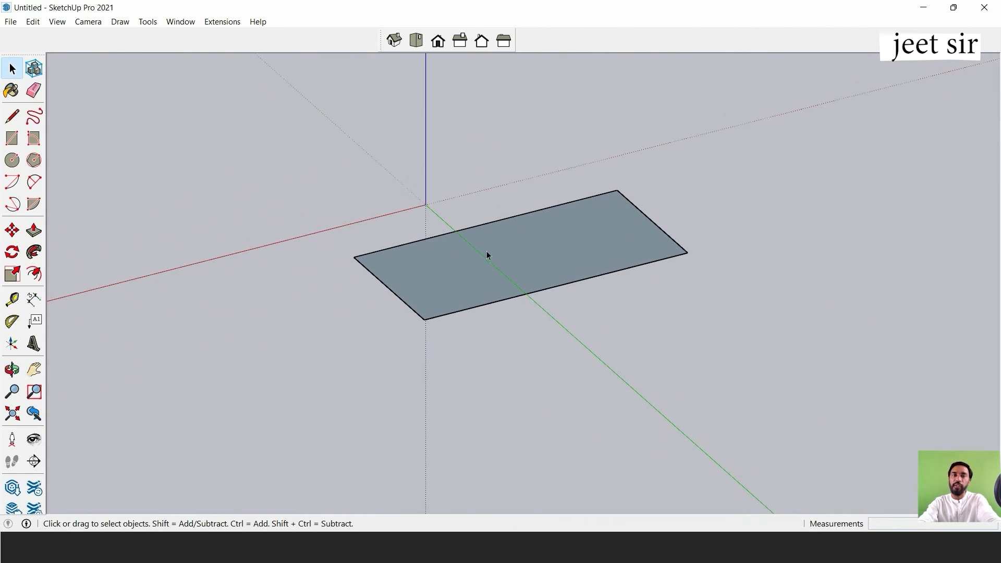
pyautogui.scroll(3, 432, 268)
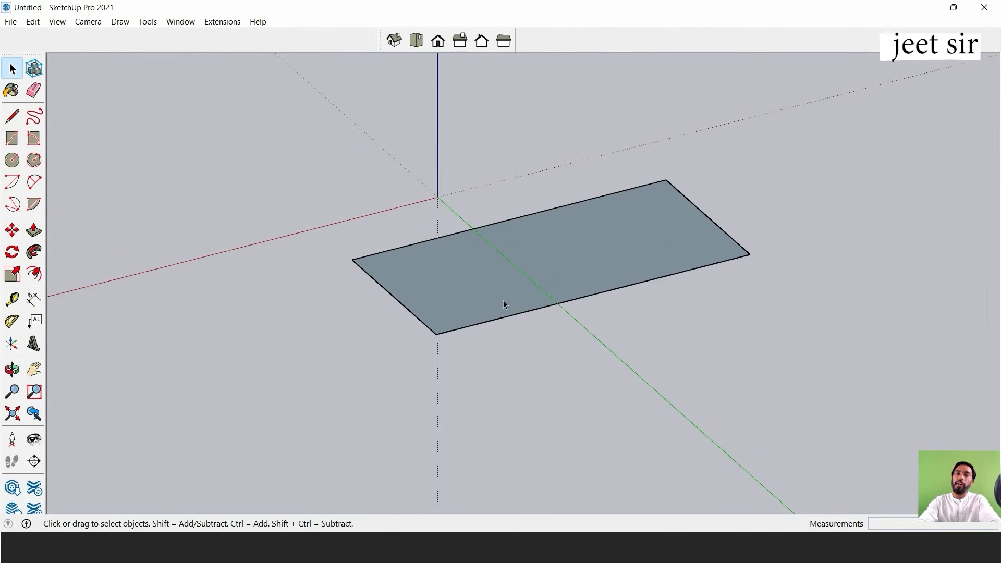
# Push/Pull the rectangular face upward by 2" to make a slab.
pyautogui.keyDown('shift'); pyautogui.moveTo(492, 335); pyautogui.dragTo(601, 288, button='middle'); pyautogui.keyUp('shift')
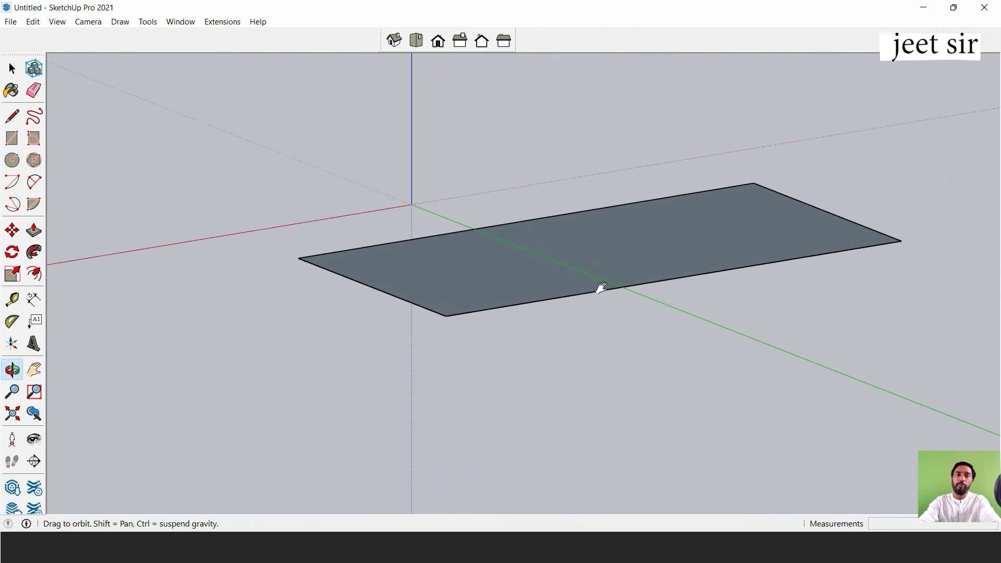
pyautogui.click(33, 230)
pyautogui.click(436, 290)
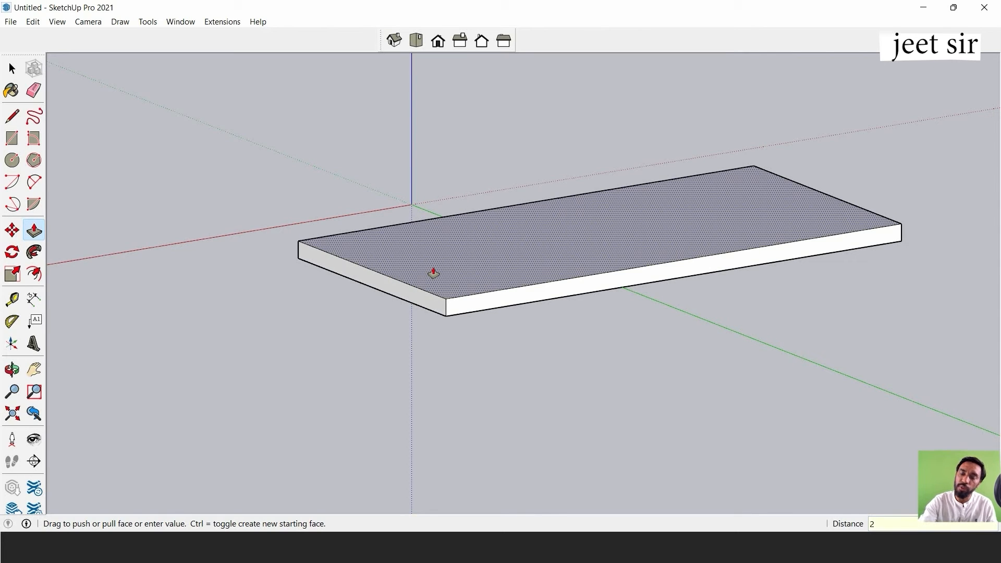
pyautogui.press('Return')
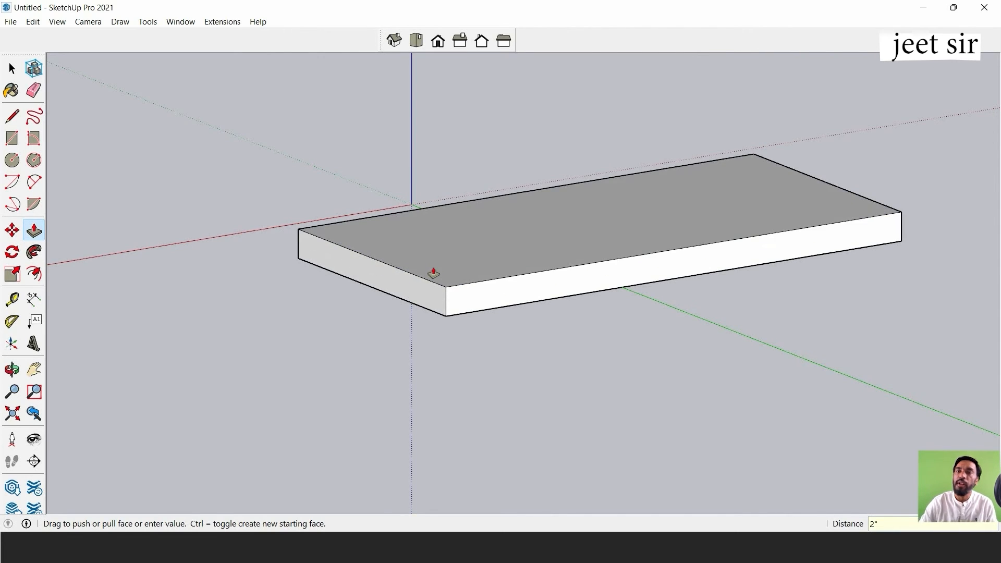
# Draw a 2" by 2" rectangle at one corner of the slab's underside.
pyautogui.moveTo(433, 274); pyautogui.dragTo(650, 90, button='middle')
pyautogui.press('l')
pyautogui.scroll(1, 663, 173)
pyautogui.moveTo(647, 251)
pyautogui.keyDown('shift'); pyautogui.mouseDown(button='middle')
pyautogui.moveTo(631, 210)
pyautogui.moveTo(698, 265)
pyautogui.moveTo(683, 226)
pyautogui.moveTo(658, 248)
pyautogui.mouseUp(button='middle'); pyautogui.keyUp('shift')
pyautogui.click(11, 68)
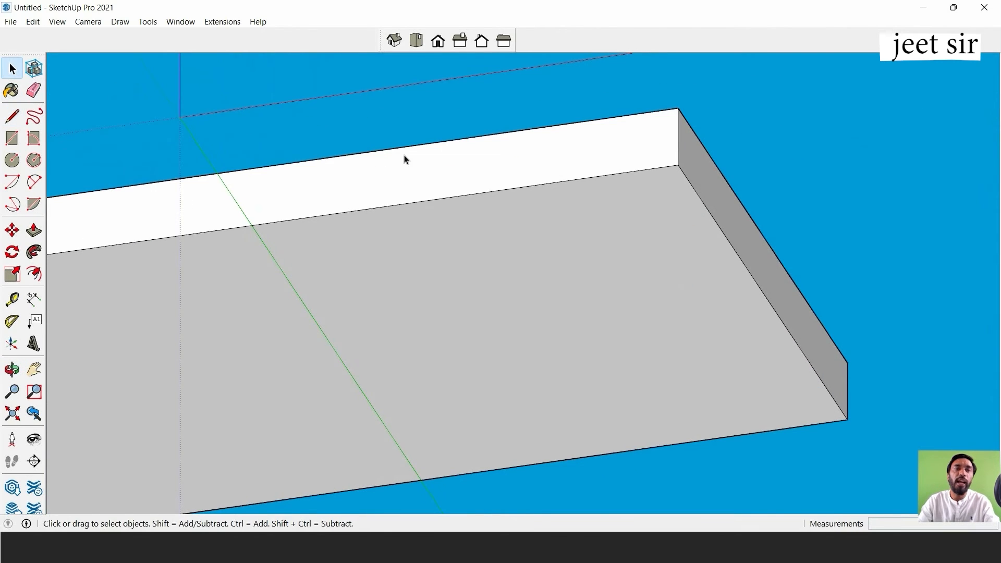
pyautogui.scroll(-3, 577, 239)
pyautogui.moveTo(577, 240); pyautogui.dragTo(699, 223, button='middle')
pyautogui.scroll(2, 674, 264)
pyautogui.moveTo(674, 264); pyautogui.dragTo(693, 166, button='middle')
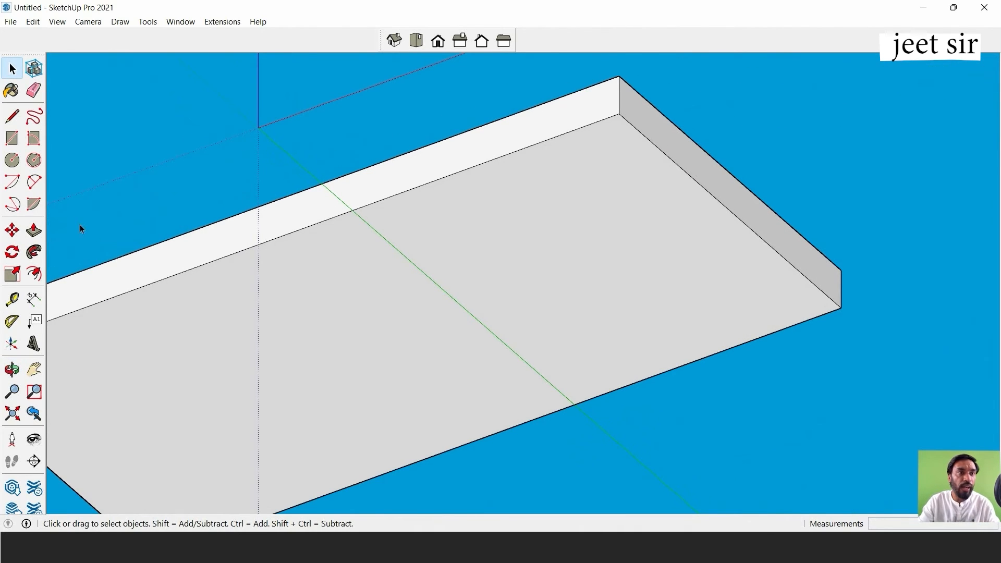
pyautogui.click(12, 138)
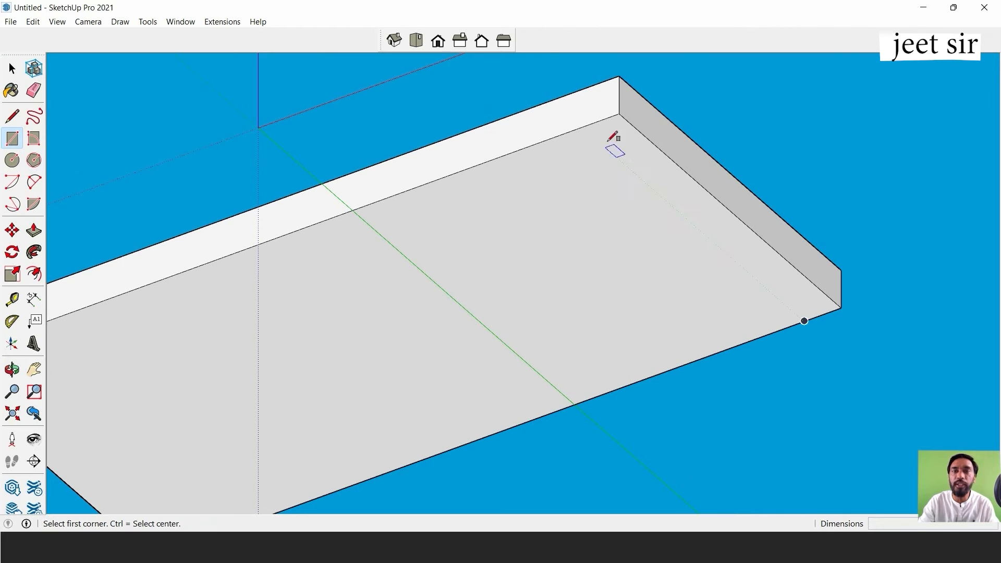
pyautogui.click(619, 113)
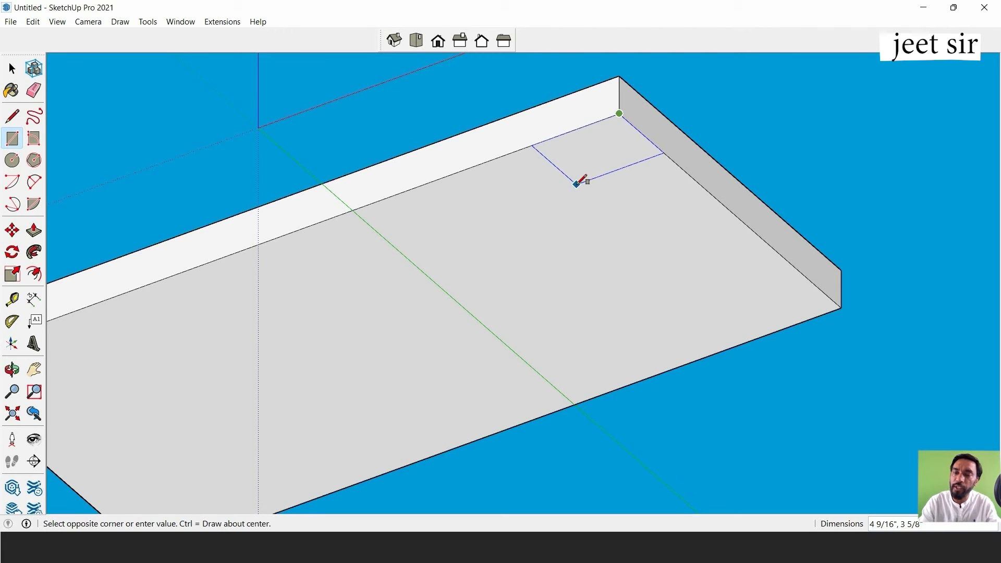
pyautogui.write('"')
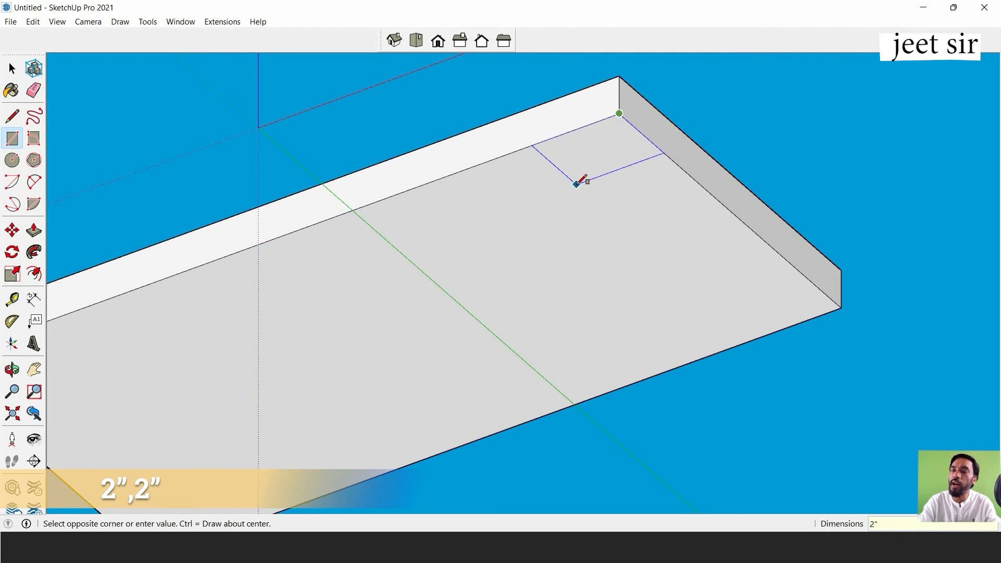
pyautogui.write(',')
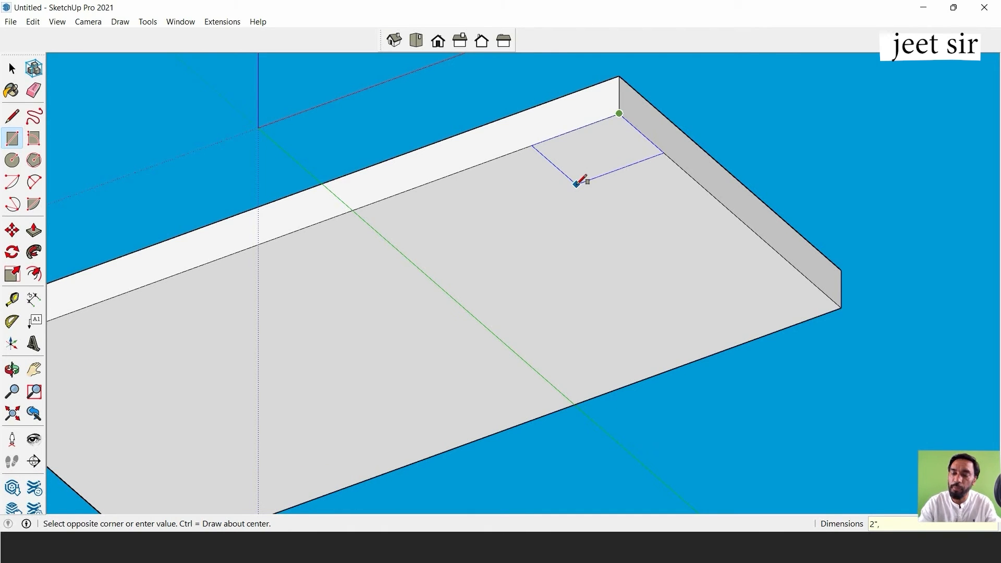
pyautogui.write('2"')
pyautogui.press('Return')
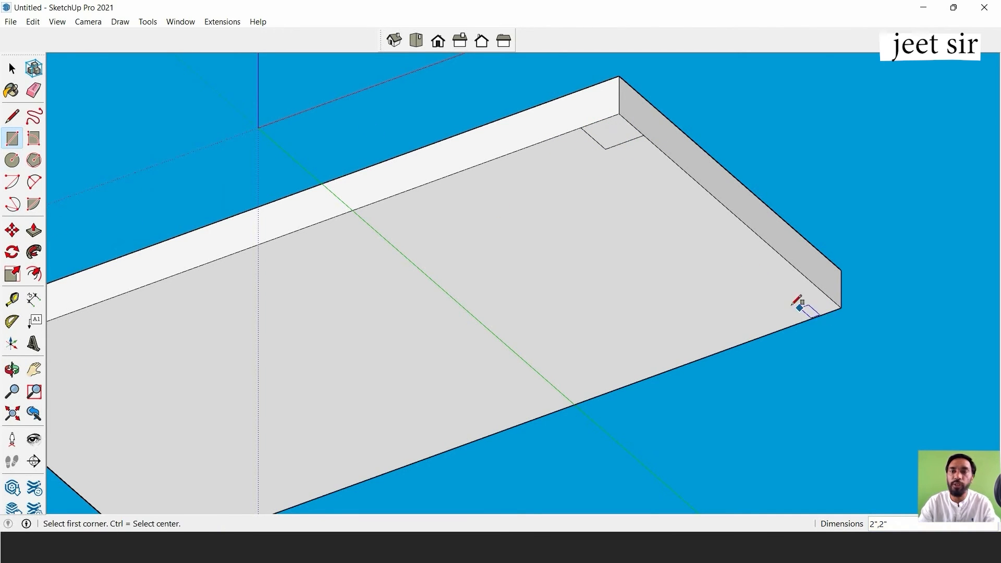
# Try to draw a 2" by 2" square from the other underside corner on the same short edge, and undo it.
pyautogui.click(841, 308)
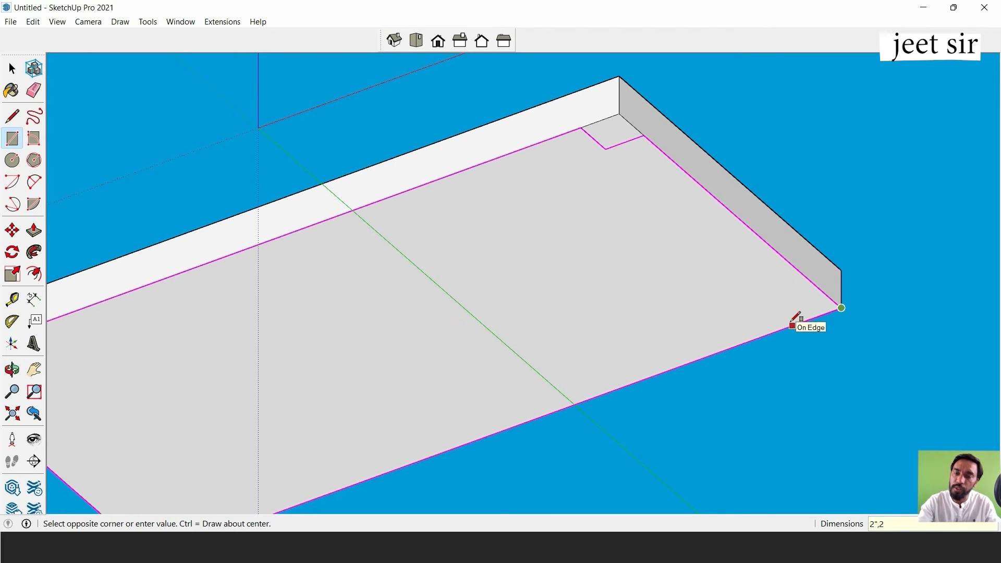
pyautogui.write('"')
pyautogui.press('Return')
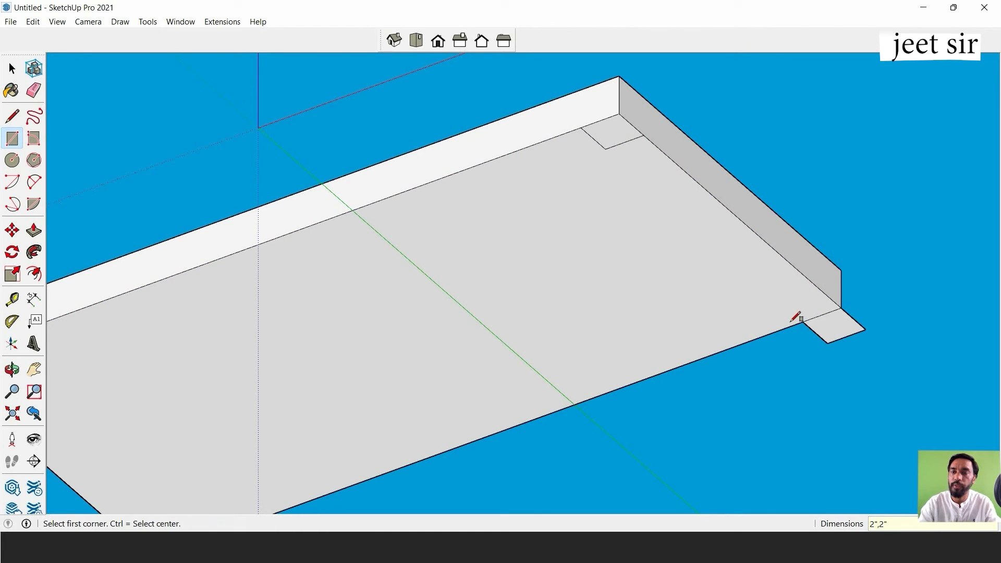
pyautogui.hotkey('ctrl', 'z')
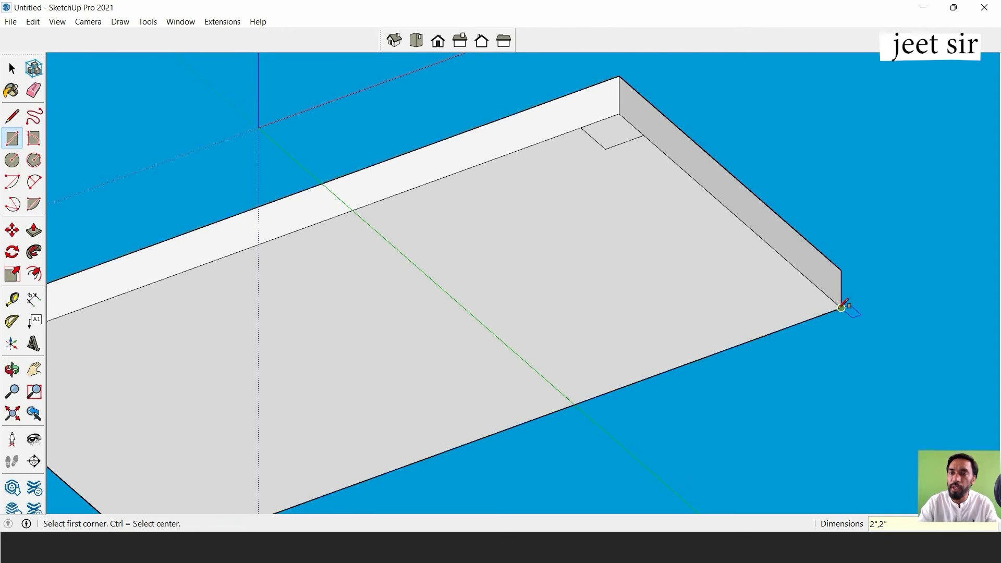
# Draw a 2" by 2" square inward on the underside from the second corner of that short edge.
pyautogui.click(841, 307)
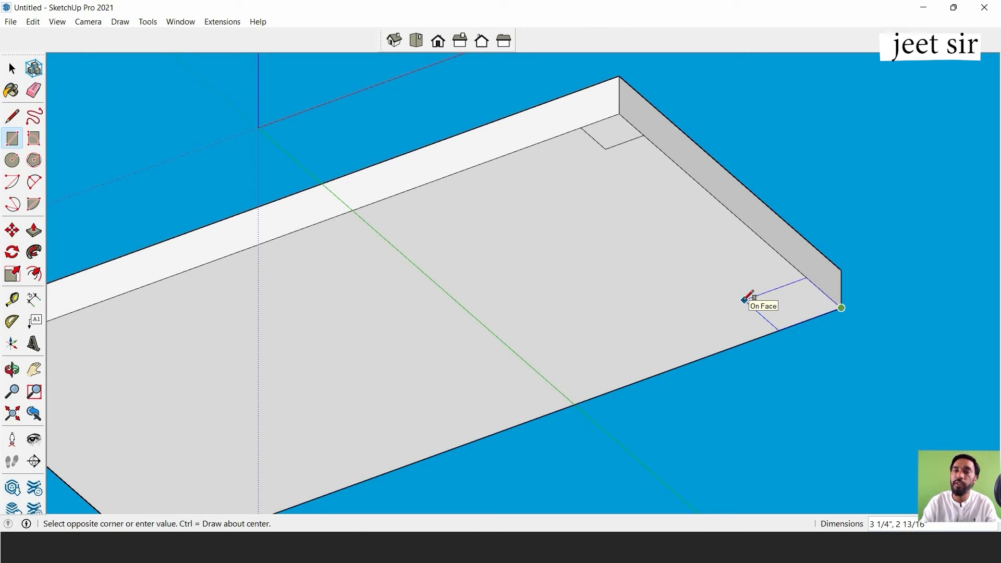
pyautogui.write('2')
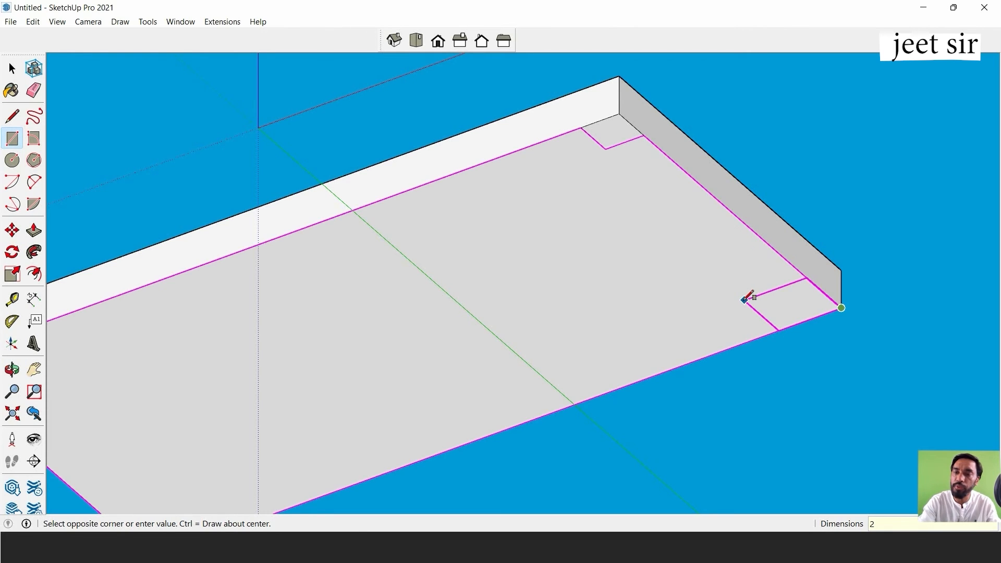
pyautogui.write('"')
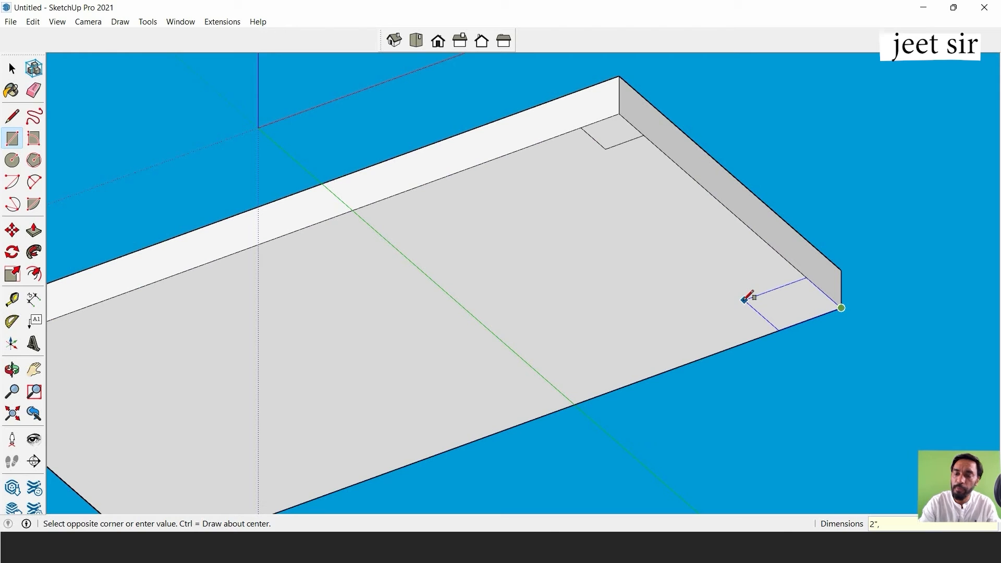
pyautogui.write(',2"')
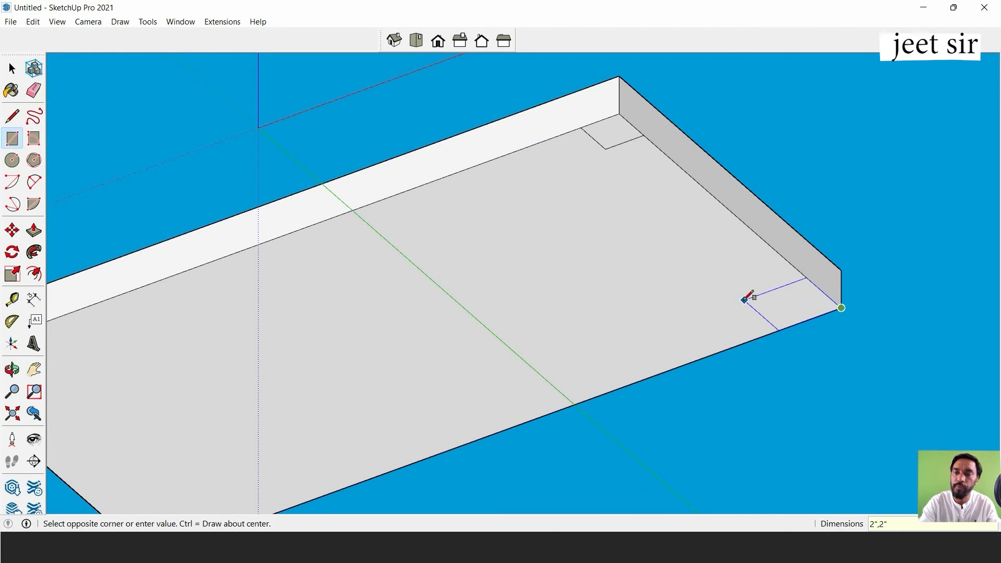
pyautogui.press('Return')
# Draw 2" by 2" squares inside the two remaining underside corners at the slab's opposite short edge.
pyautogui.scroll(-4, 639, 318)
pyautogui.keyDown('shift'); pyautogui.moveTo(629, 321); pyautogui.dragTo(802, 301, button='middle'); pyautogui.keyUp('shift')
pyautogui.scroll(1, 426, 345)
pyautogui.scroll(2, 429, 343)
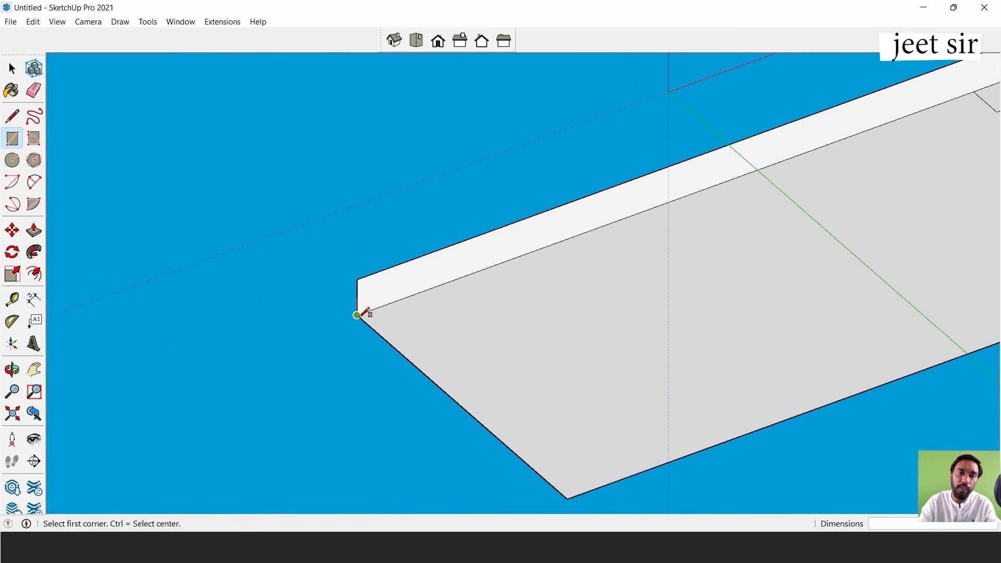
pyautogui.click(356, 315)
pyautogui.write('2')
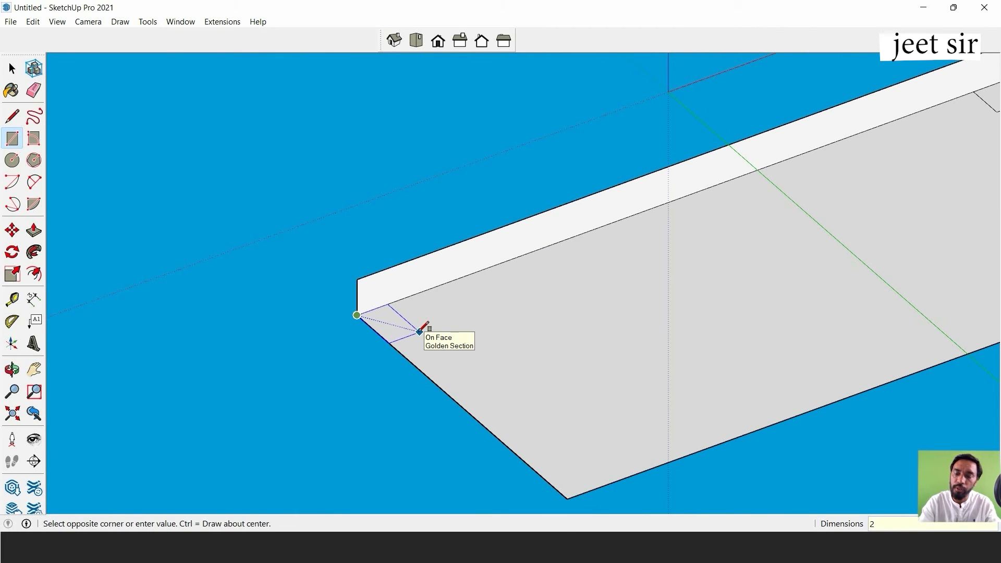
pyautogui.write('",2')
pyautogui.press('Return')
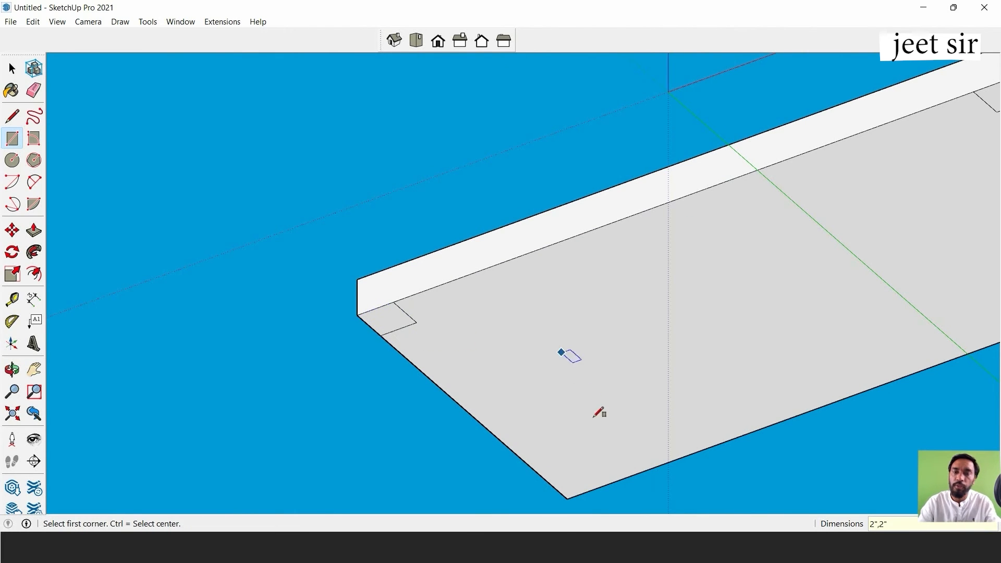
pyautogui.click(571, 495)
pyautogui.write('2,2')
pyautogui.press('Return')
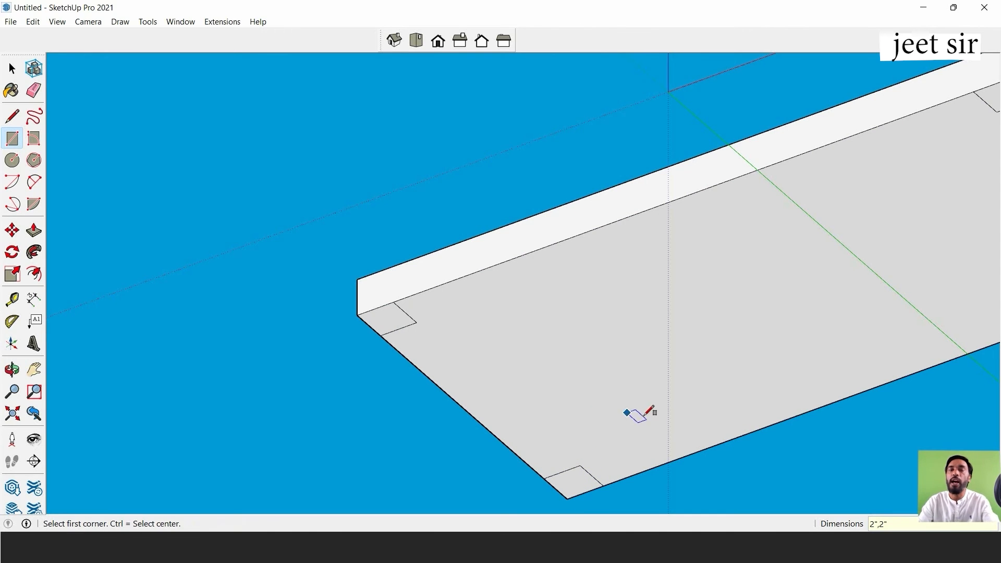
# Push/Pull the two corner squares along one long edge downward by 30" each to form legs.
pyautogui.scroll(-3, 649, 412)
pyautogui.moveTo(787, 313); pyautogui.dragTo(664, 241, button='middle')
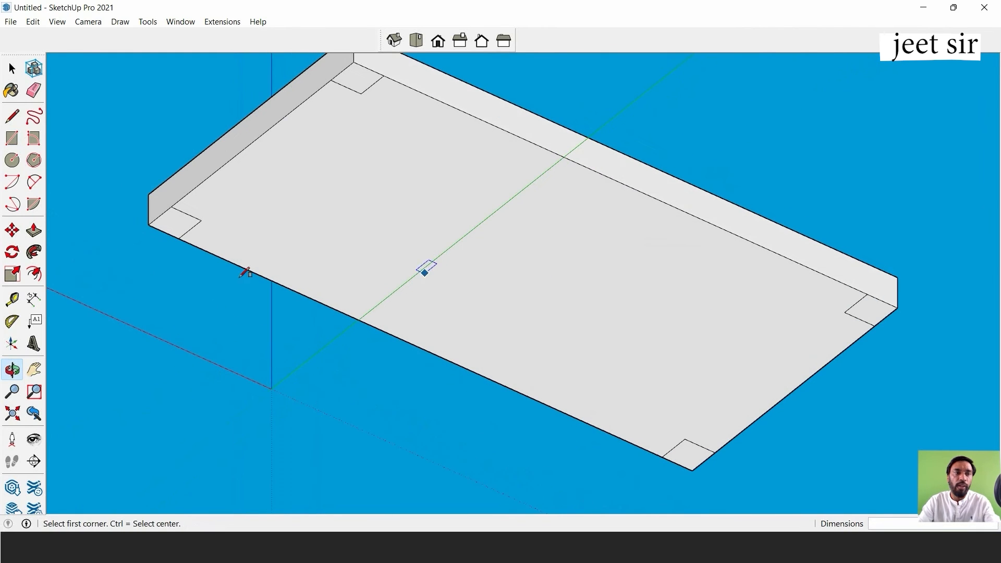
pyautogui.click(36, 236)
pyautogui.scroll(-3, 281, 229)
pyautogui.click(326, 128)
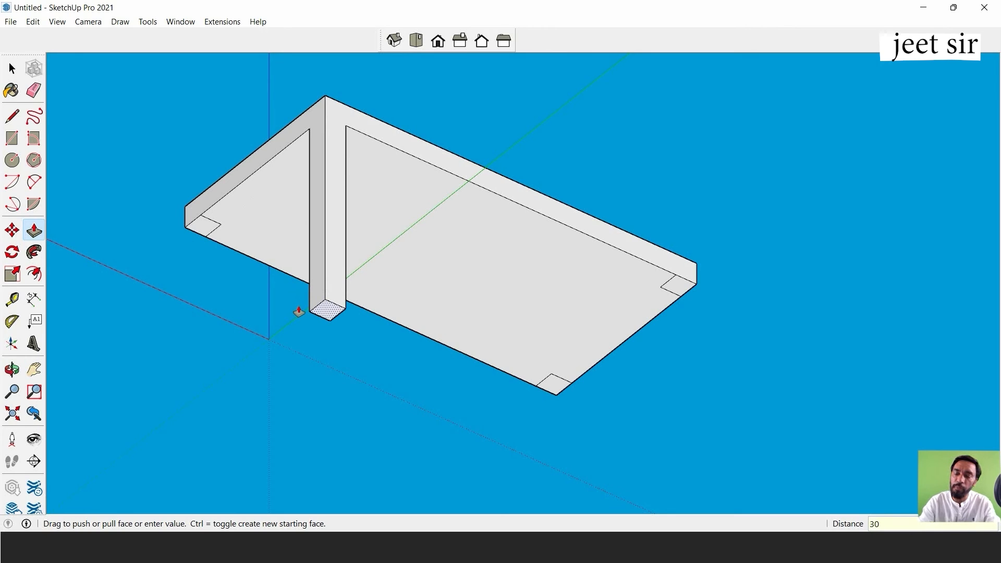
pyautogui.press('Return')
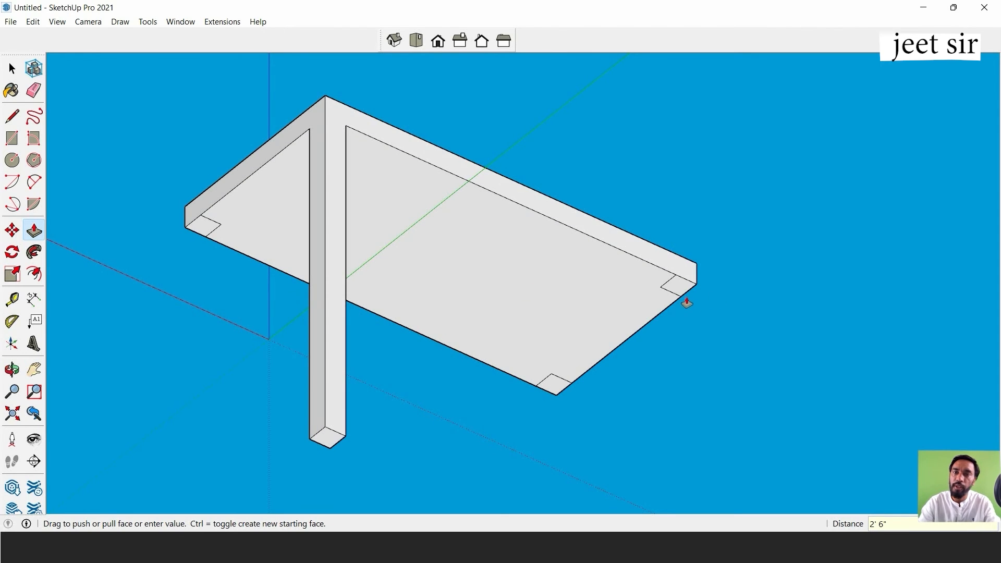
pyautogui.click(681, 284)
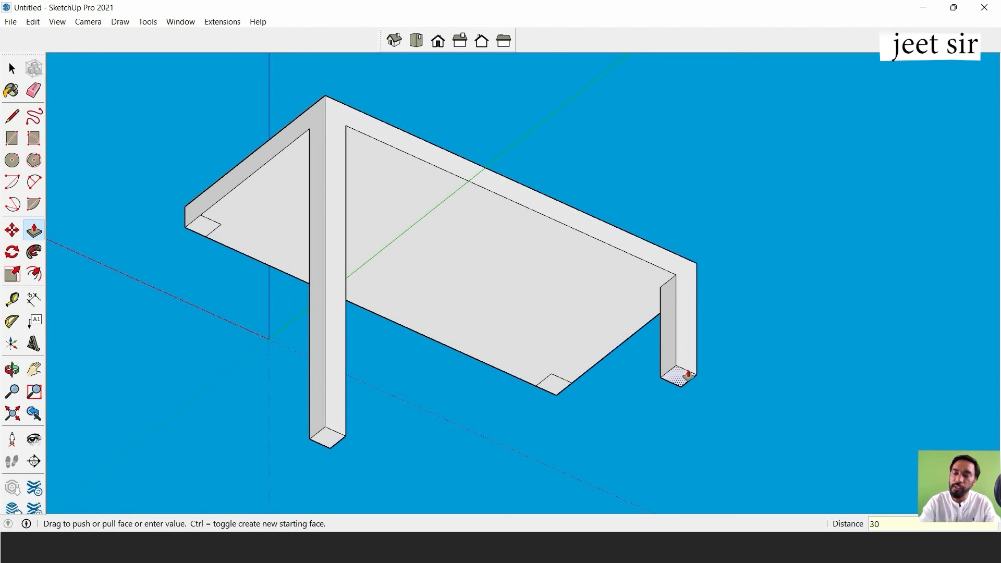
pyautogui.press('Return')
# Push/Pull the third corner square downward by 30" to form another leg.
pyautogui.scroll(-1, 654, 347)
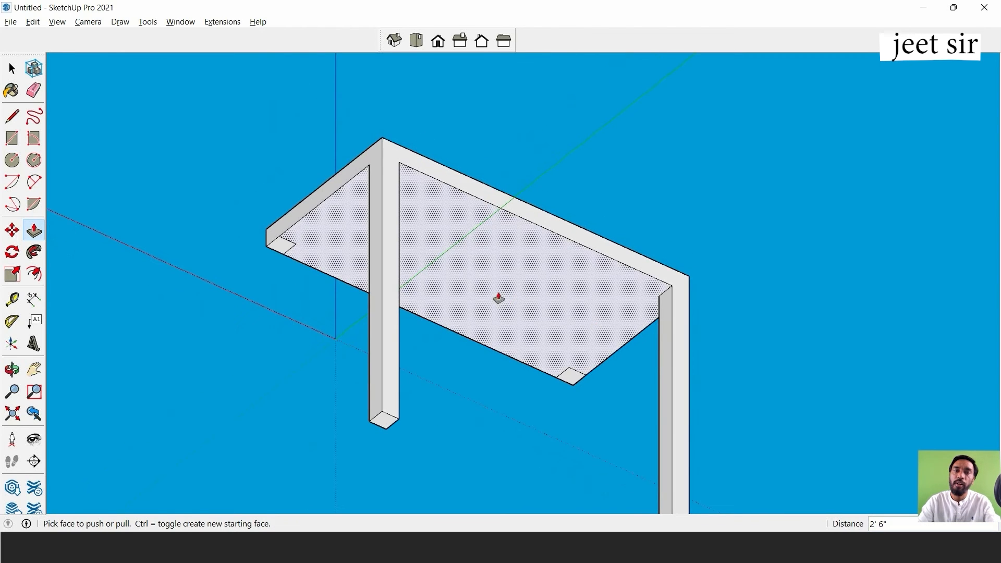
pyautogui.moveTo(499, 297); pyautogui.dragTo(547, 223, button='middle')
pyautogui.scroll(2, 563, 156)
pyautogui.click(568, 147)
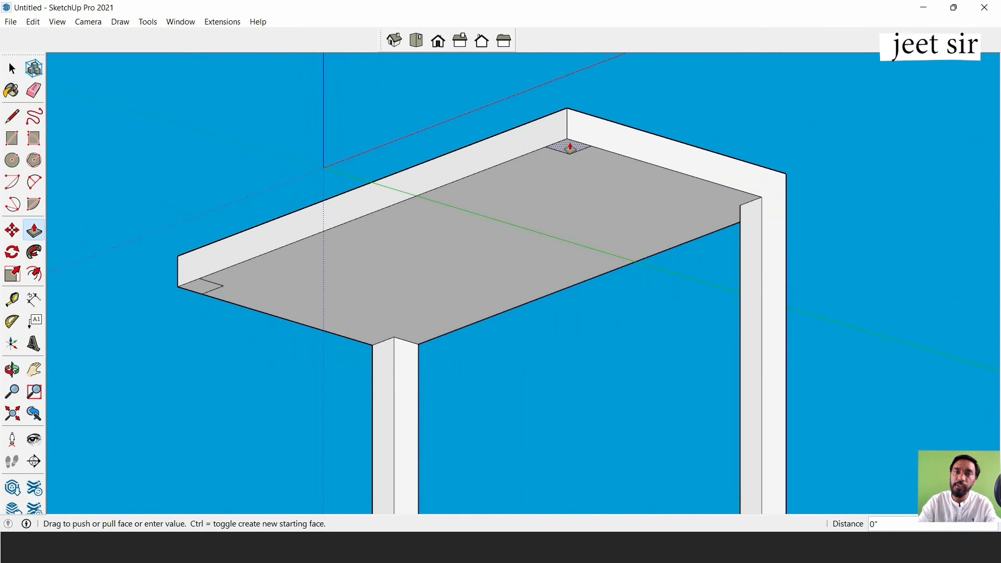
pyautogui.write('30')
pyautogui.press('Return')
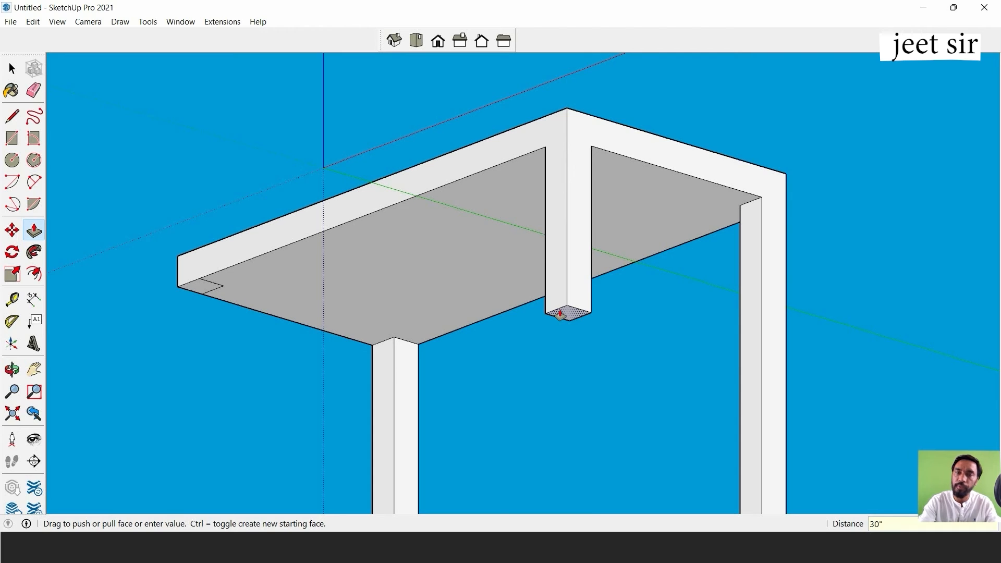
# Push/Pull the last corner square downward by 30" to form the fourth leg.
pyautogui.scroll(-2, 592, 199)
pyautogui.moveTo(553, 191); pyautogui.dragTo(438, 221, button='middle')
pyautogui.scroll(2, 340, 212)
pyautogui.click(328, 210)
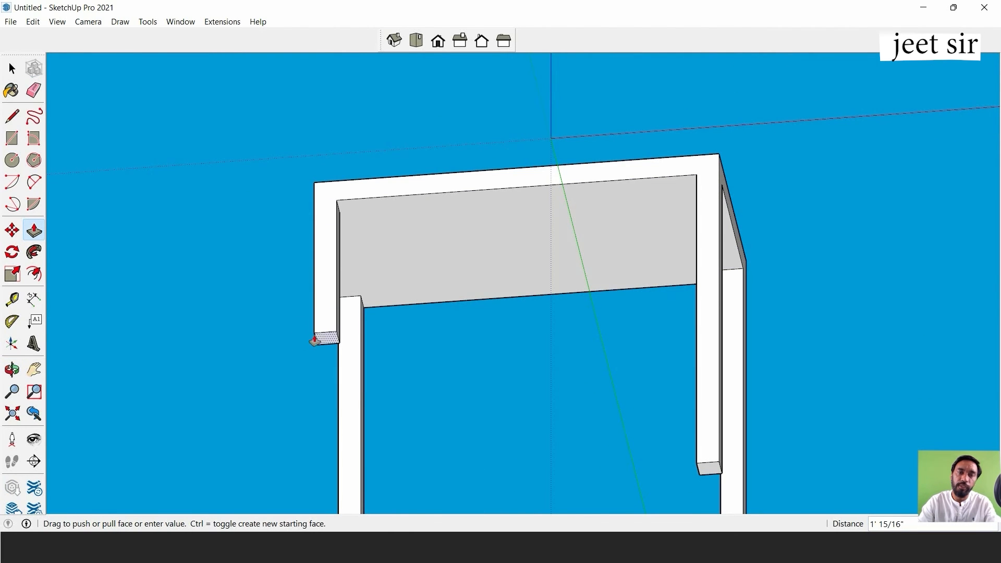
pyautogui.write('30"')
pyautogui.press('Return')
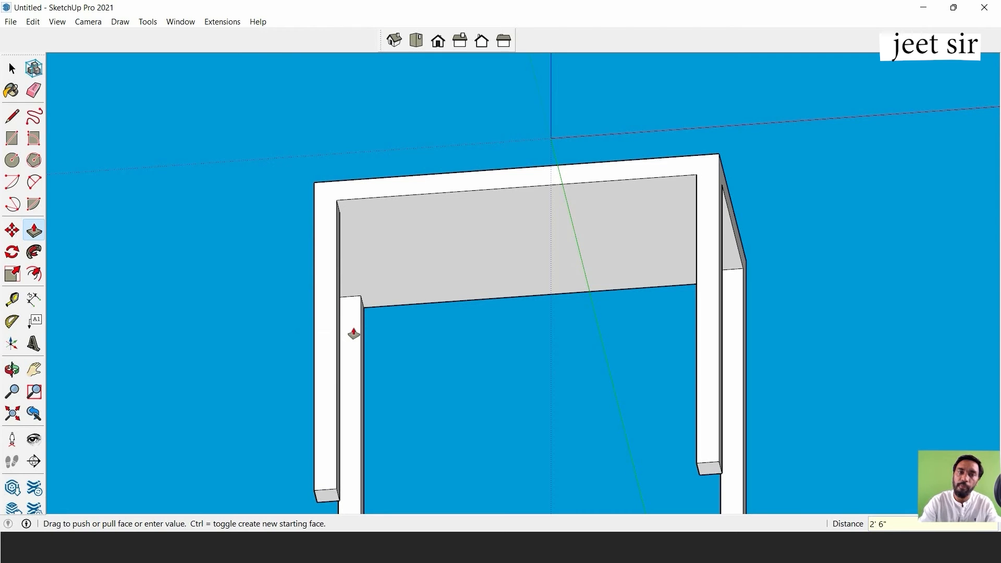
# Orbit around the four-legged table and zoom out to examine it from above.
pyautogui.scroll(-5, 587, 297)
pyautogui.moveTo(587, 297)
pyautogui.mouseDown(button='middle')
pyautogui.moveTo(608, 308)
pyautogui.moveTo(588, 340)
pyautogui.moveTo(747, 393)
pyautogui.moveTo(572, 286)
pyautogui.mouseUp(button='middle')
pyautogui.scroll(4, 608, 297)
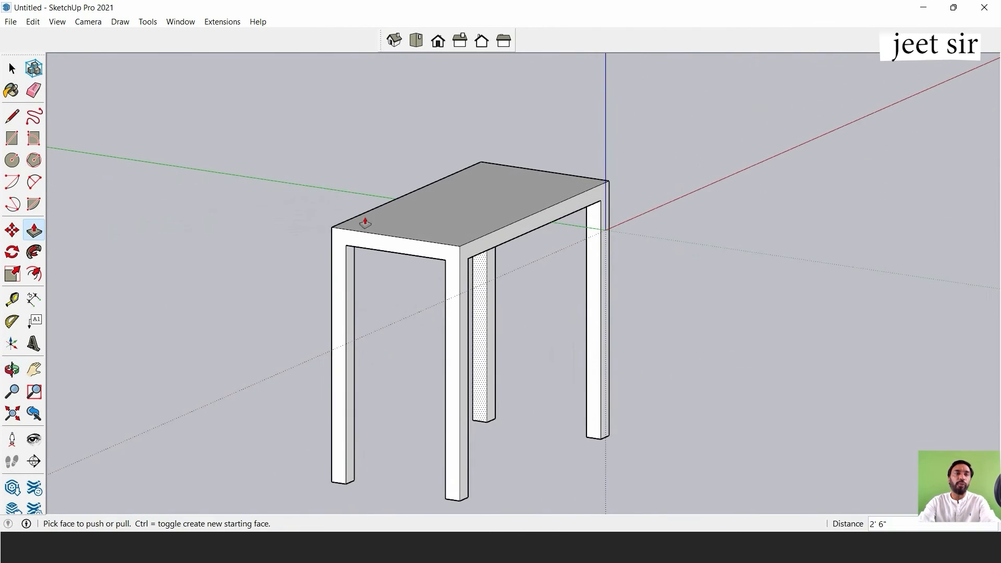
pyautogui.click(12, 69)
pyautogui.keyDown('shift'); pyautogui.moveTo(292, 174); pyautogui.dragTo(402, 189, button='middle'); pyautogui.keyUp('shift')
pyautogui.moveTo(613, 282); pyautogui.dragTo(580, 262, button='middle')
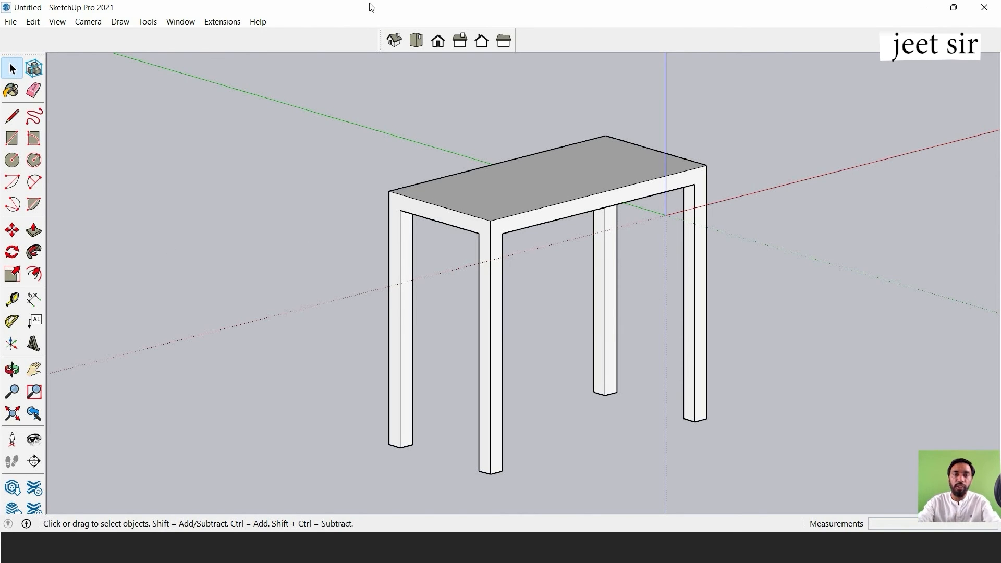
pyautogui.scroll(-2, 500, 253)
pyautogui.scroll(-2, 621, 226)
pyautogui.keyDown('shift'); pyautogui.moveTo(690, 207); pyautogui.dragTo(464, 259, button='middle'); pyautogui.keyUp('shift')
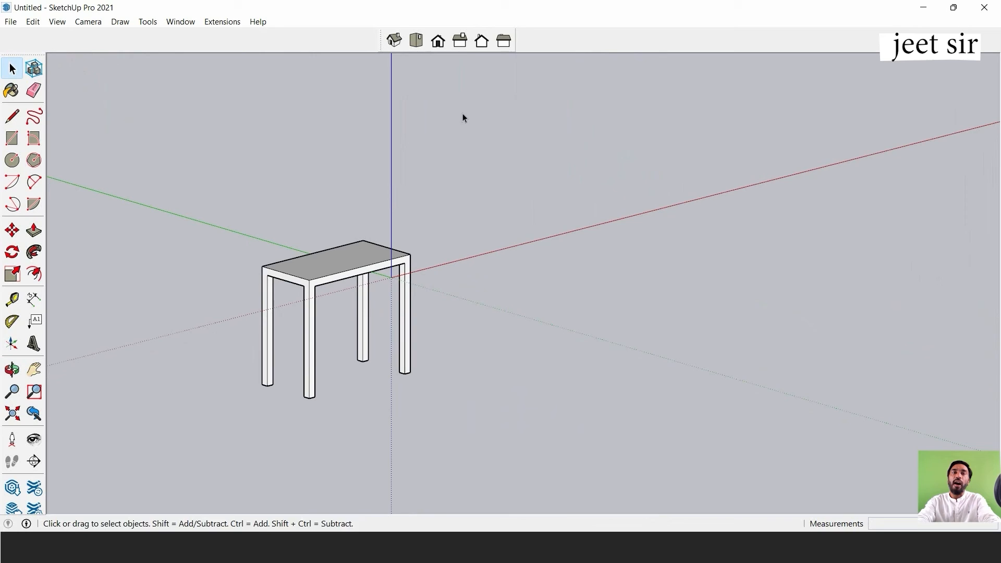
# In Top view, draw a rectangle about 5' 6" by 3' 9" on the ground beside the table, across the red axis.
pyautogui.click(416, 40)
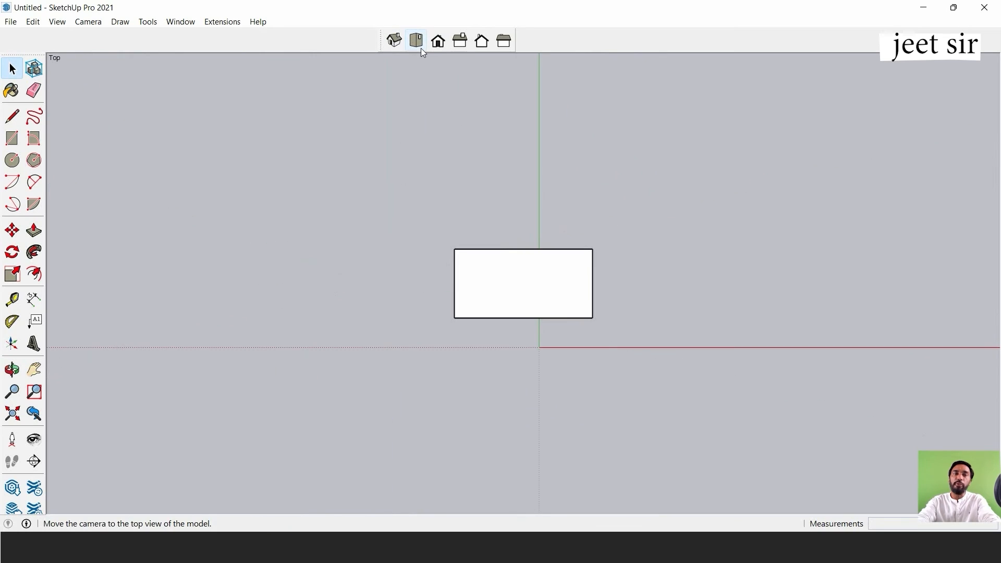
pyautogui.click(16, 142)
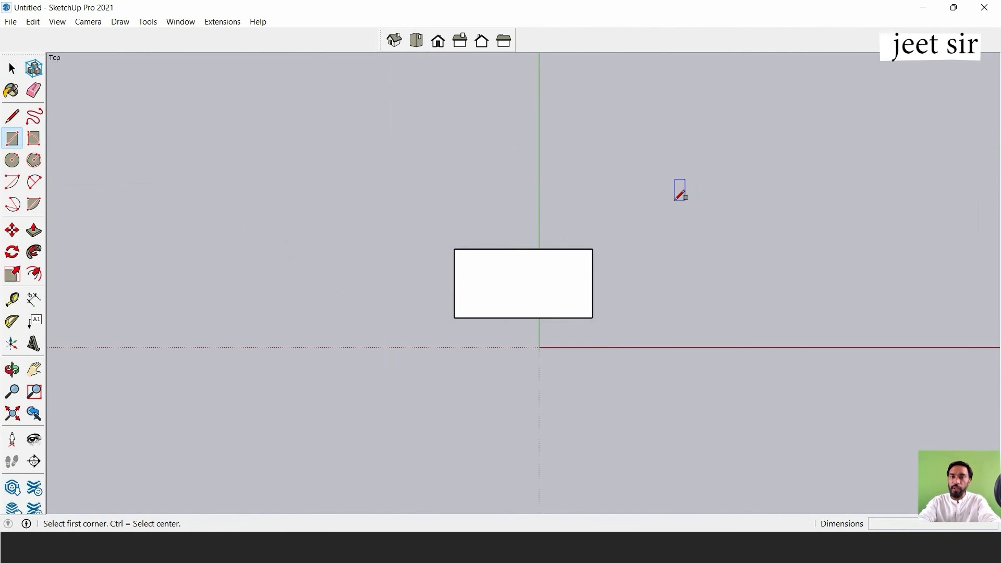
pyautogui.click(675, 201)
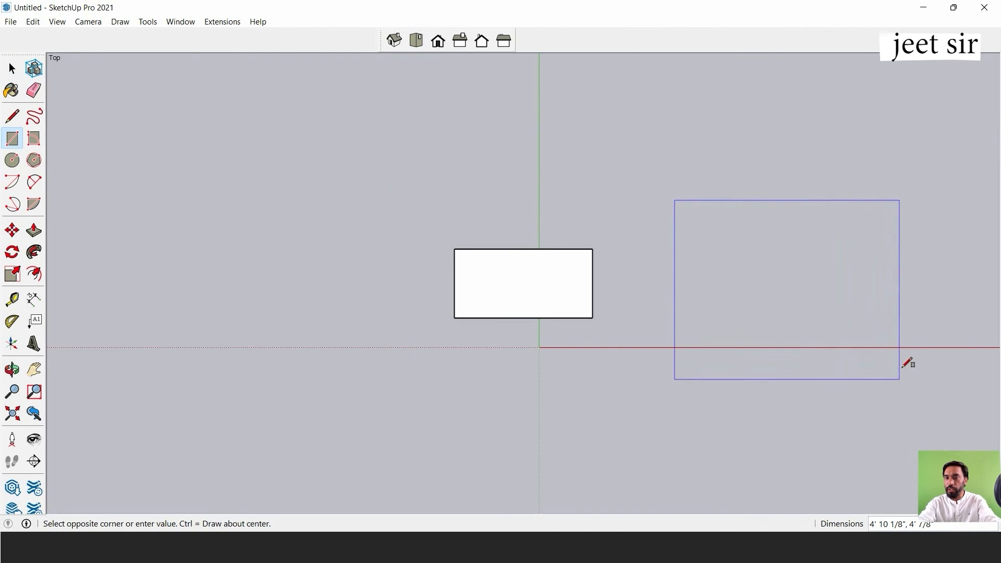
pyautogui.click(926, 373)
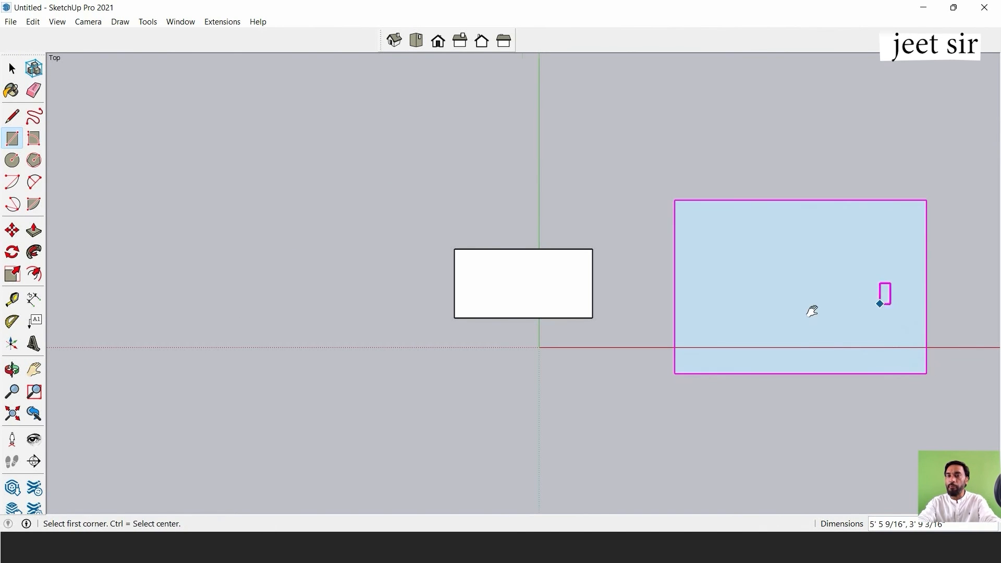
# Push/Pull the new rectangle upward by about 5' 2" to make a block.
pyautogui.keyDown('shift'); pyautogui.moveTo(811, 308); pyautogui.dragTo(633, 197, button='middle'); pyautogui.keyUp('shift')
pyautogui.click(33, 231)
pyautogui.click(632, 196)
pyautogui.moveTo(625, 111); pyautogui.dragTo(616, 229, button='middle')
pyautogui.click(614, 189)
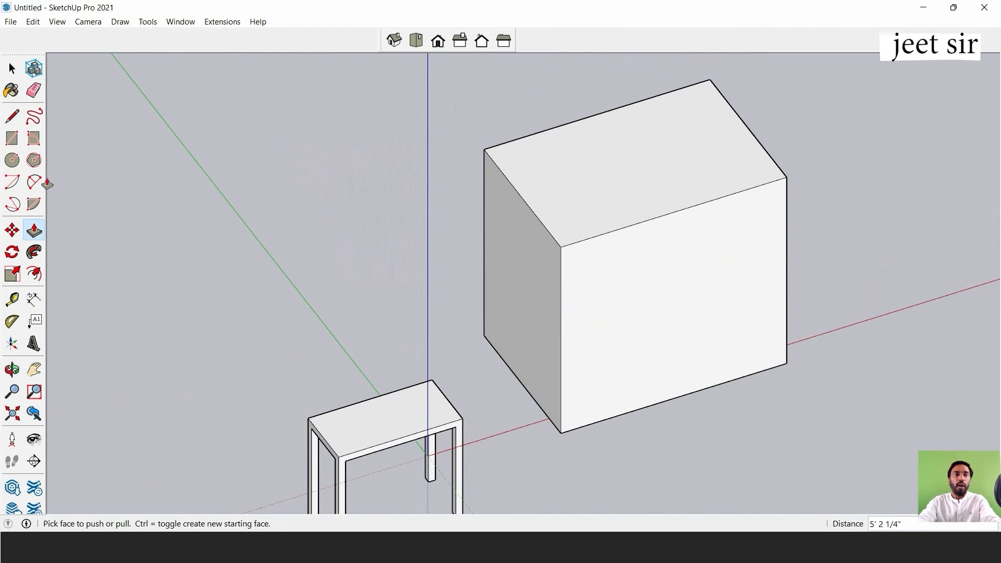
# Draw a line across the block's top face between the midpoints of its two opposite long edges.
pyautogui.click(12, 116)
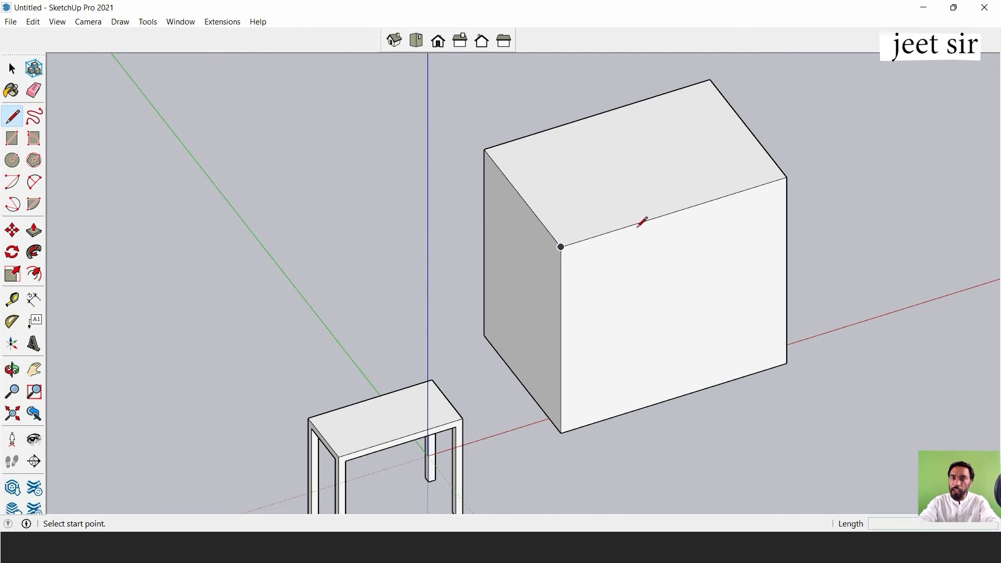
pyautogui.click(674, 212)
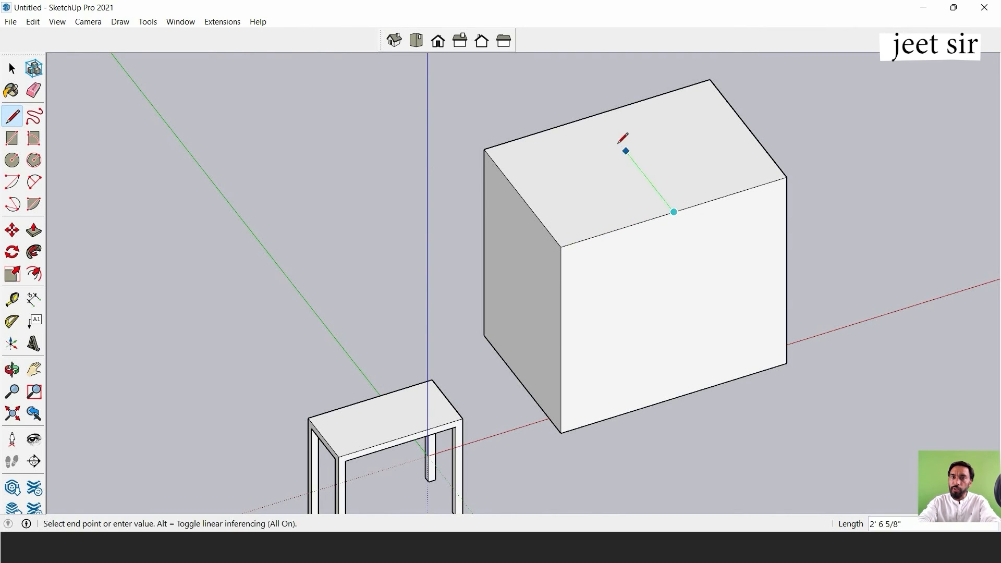
pyautogui.click(597, 114)
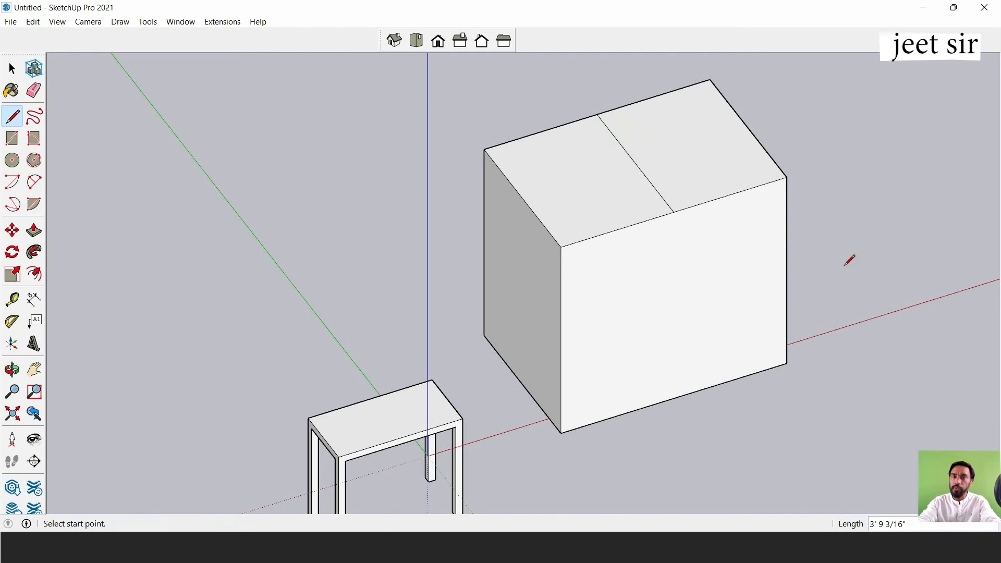
pyautogui.click(12, 69)
# Set the camera to Perspective and turn the view to face the front of the block.
pyautogui.moveTo(439, 119); pyautogui.dragTo(725, 308, button='middle')
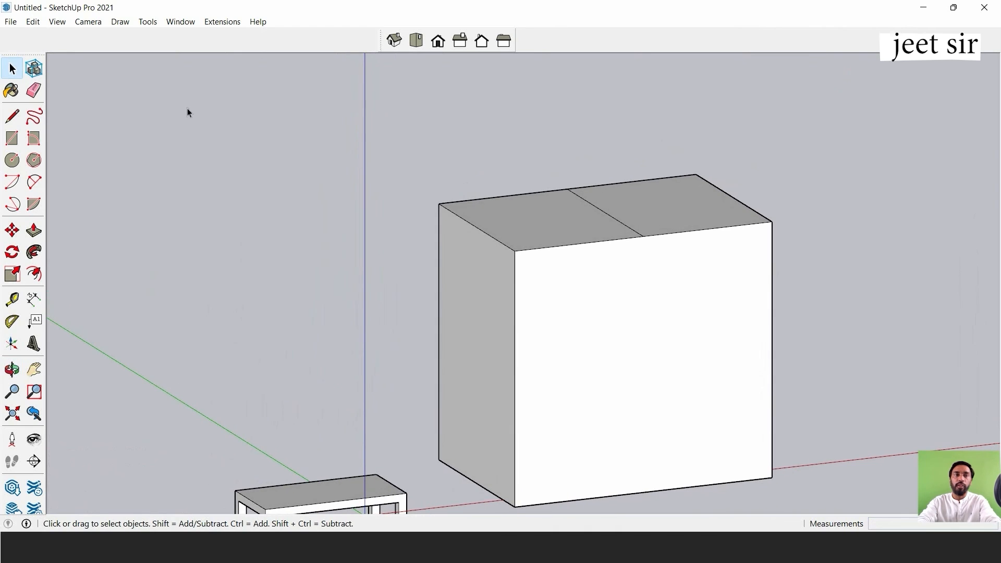
pyautogui.click(86, 22)
pyautogui.click(105, 94)
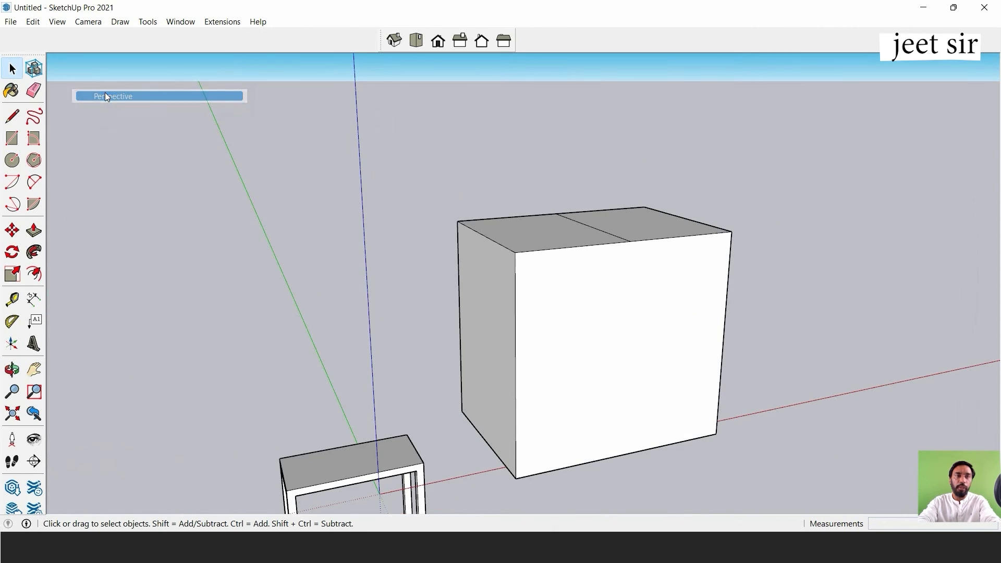
pyautogui.moveTo(726, 266); pyautogui.dragTo(534, 252, button='middle')
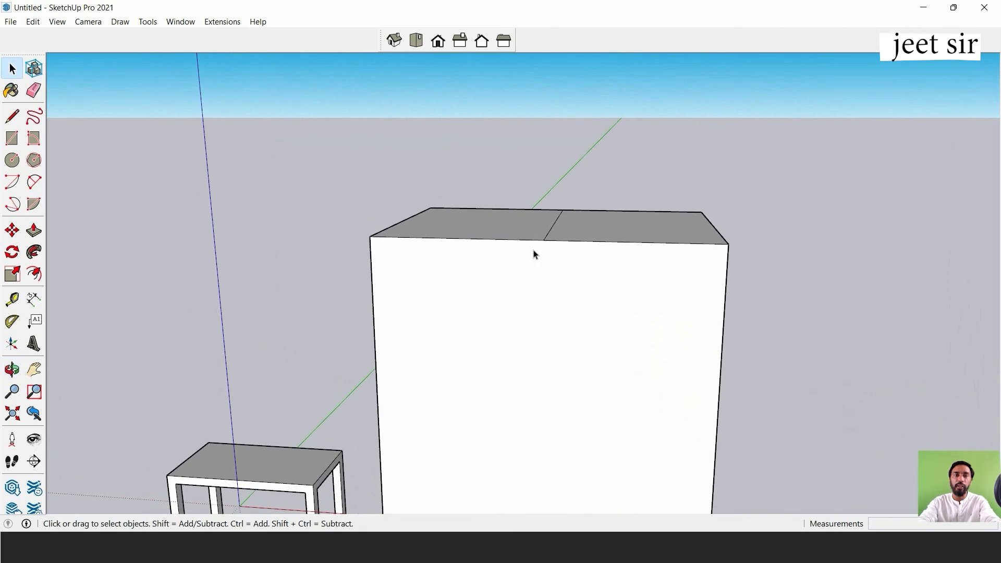
# Move the block's top centre line straight up by about 2' 4 1/2" to form a gabled roof.
pyautogui.click(13, 233)
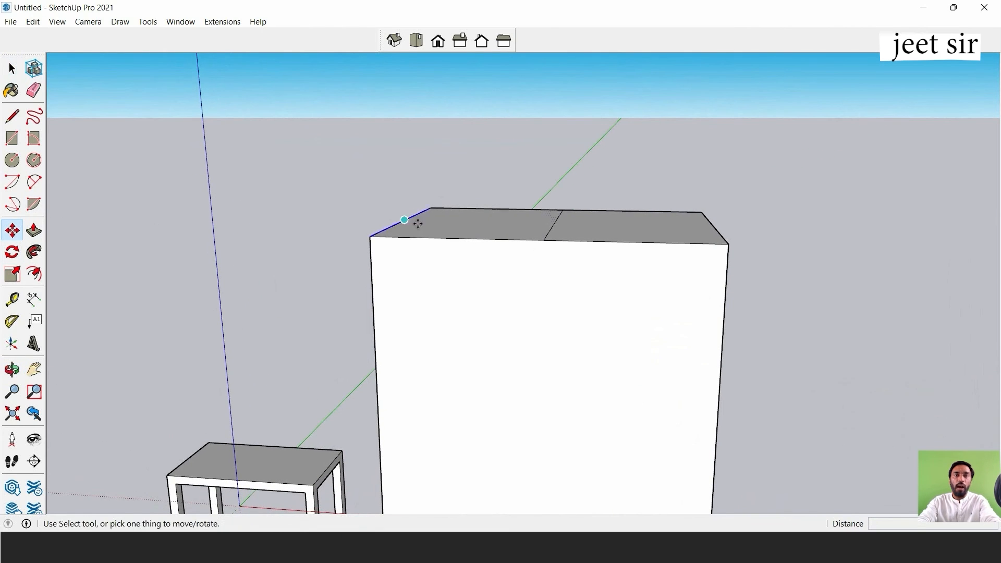
pyautogui.click(543, 239)
pyautogui.press('Escape')
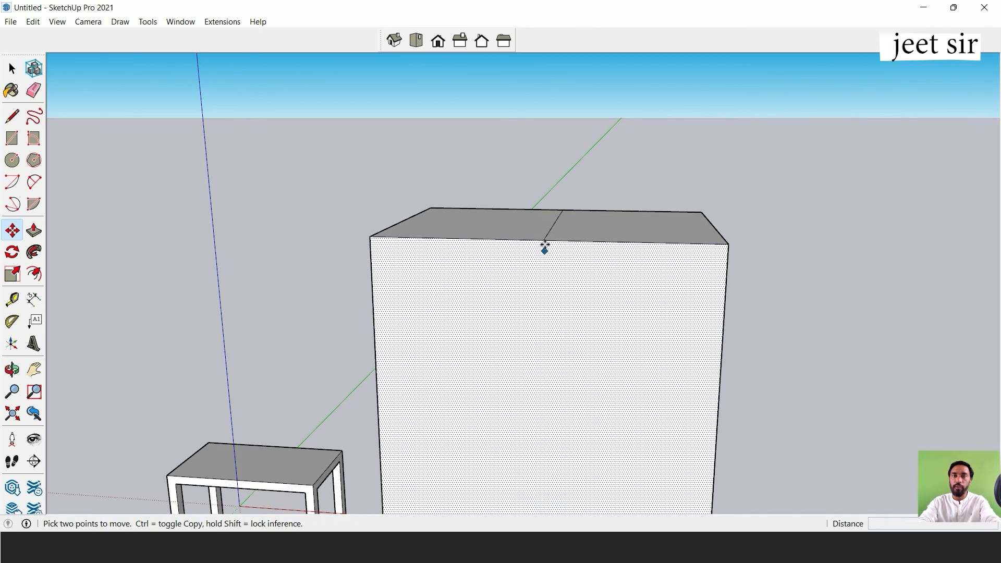
pyautogui.click(544, 241)
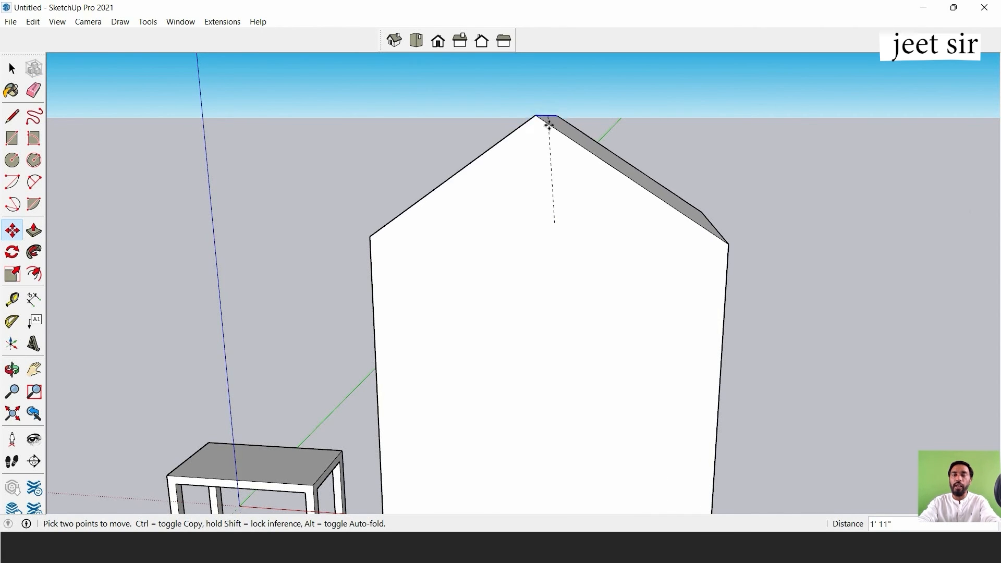
pyautogui.scroll(-2, 548, 122)
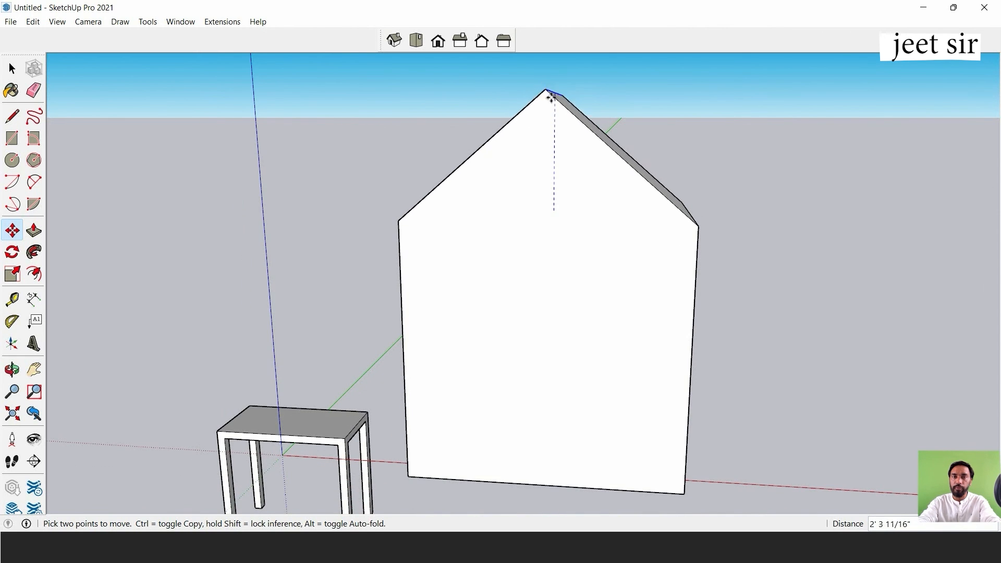
pyautogui.click(550, 95)
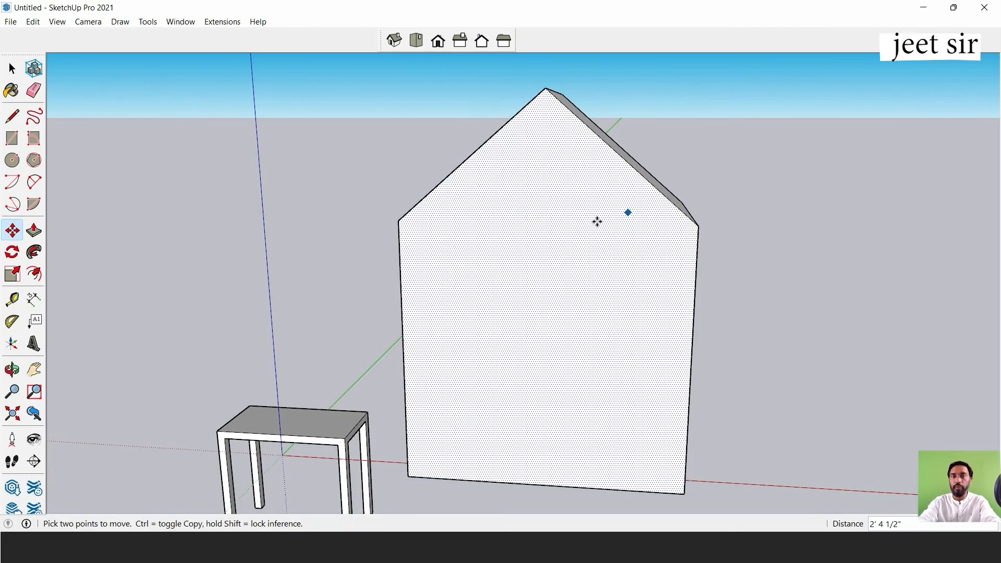
# Push/Pull the rear gable wall outward by about 4' 7" to lengthen the house.
pyautogui.moveTo(597, 219); pyautogui.dragTo(662, 312, button='middle')
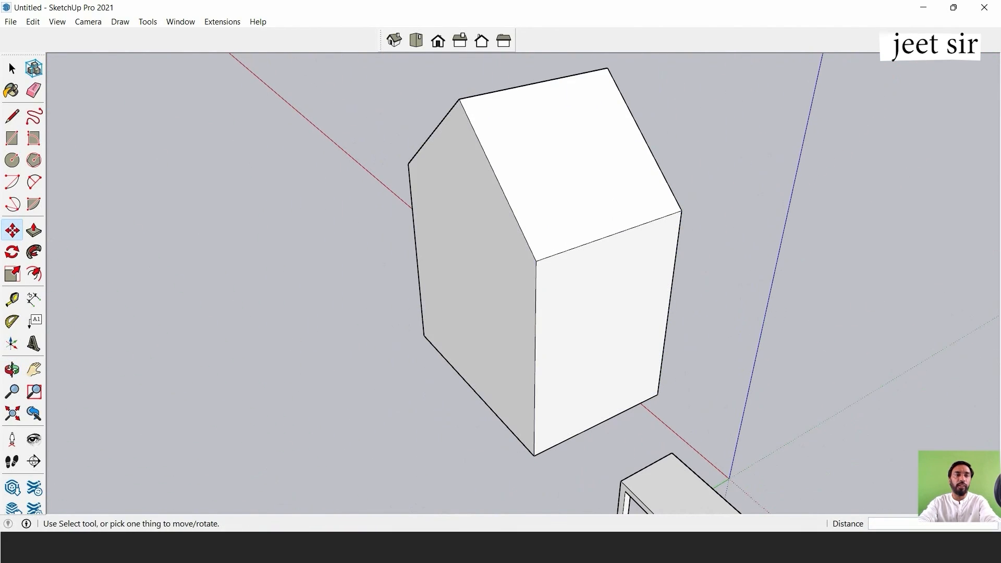
pyautogui.click(33, 231)
pyautogui.click(462, 229)
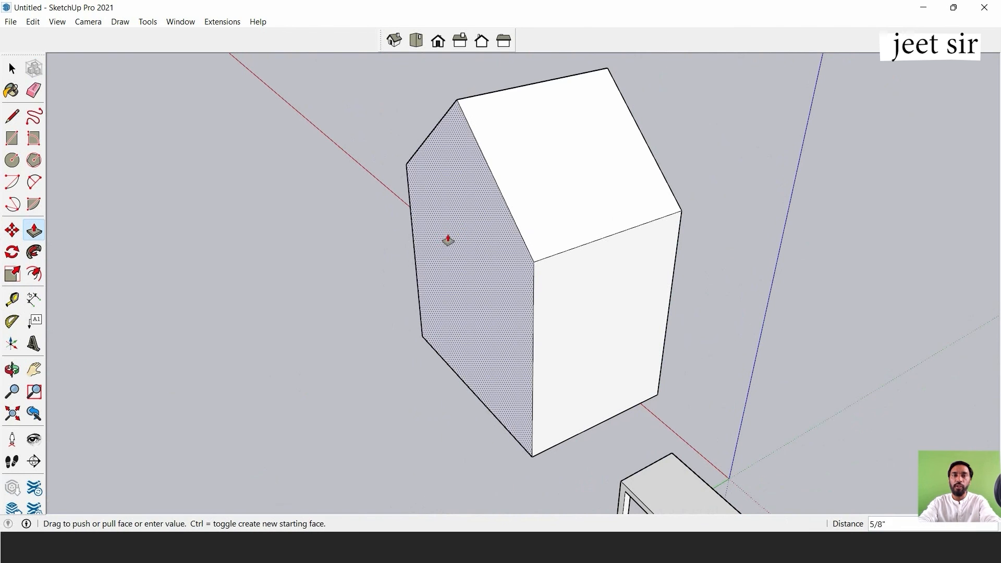
pyautogui.click(259, 309)
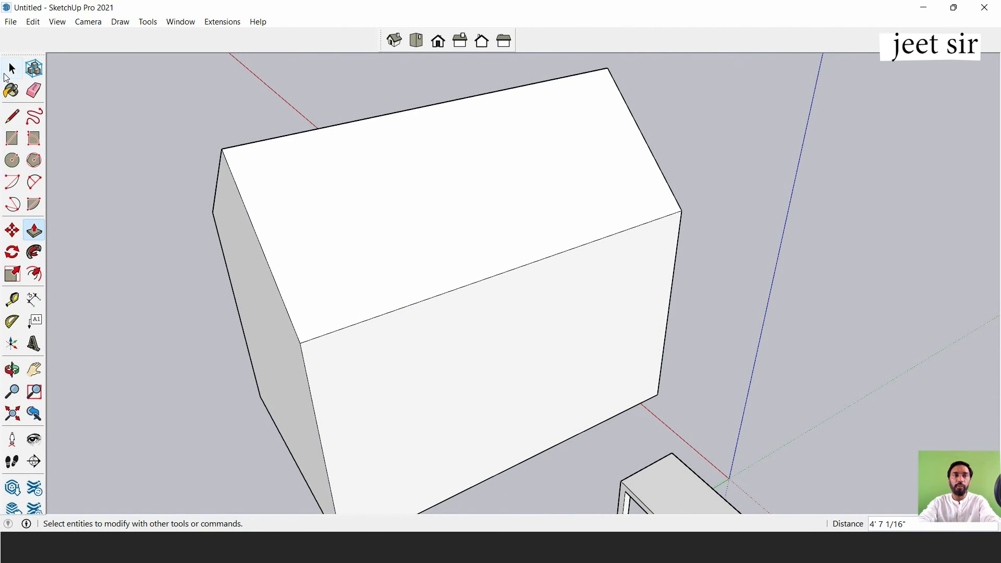
pyautogui.click(12, 68)
# Show the house in Front view with Parallel Projection.
pyautogui.scroll(-3, 518, 221)
pyautogui.moveTo(518, 221); pyautogui.dragTo(595, 261, button='middle')
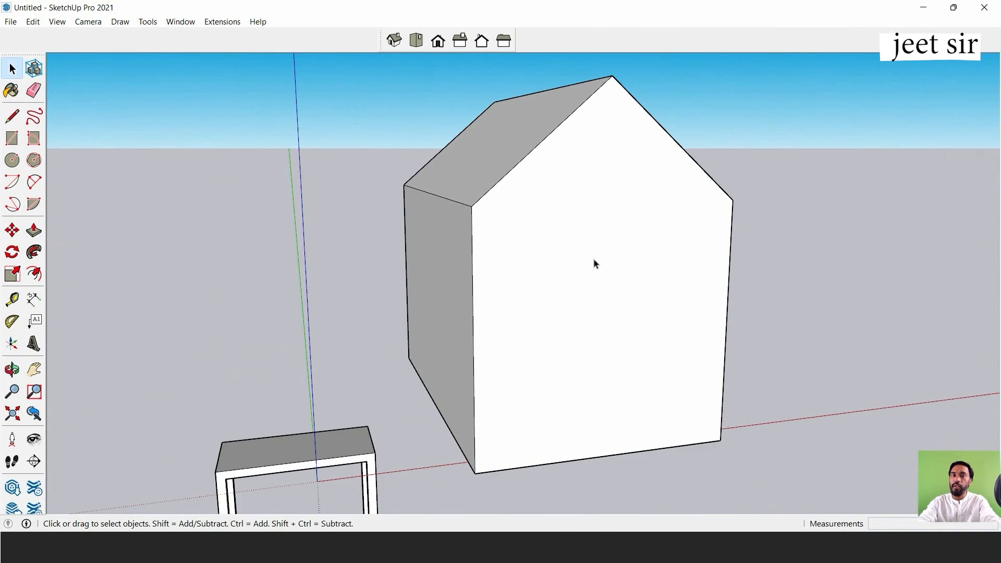
pyautogui.moveTo(614, 297); pyautogui.dragTo(514, 434, button='middle')
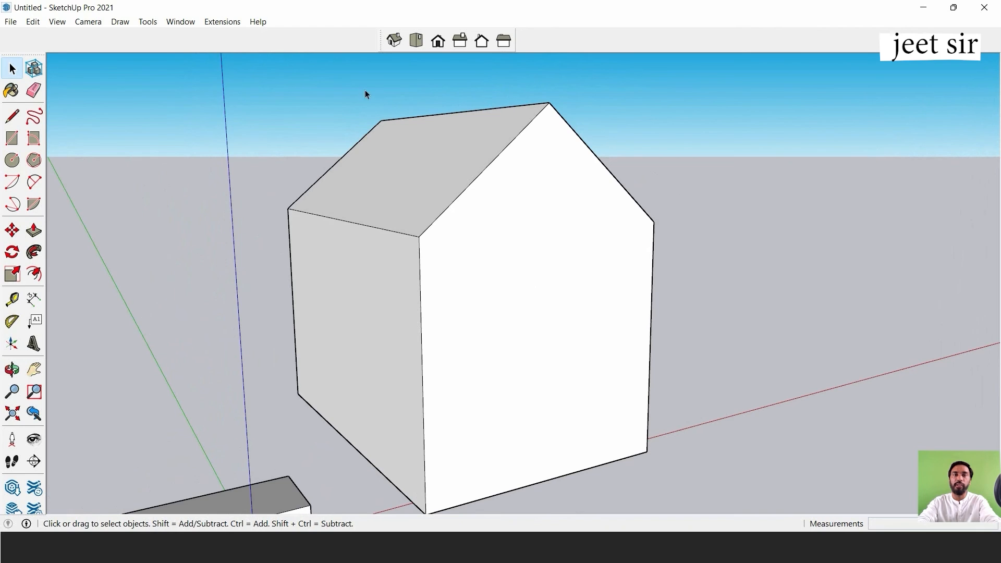
pyautogui.click(438, 42)
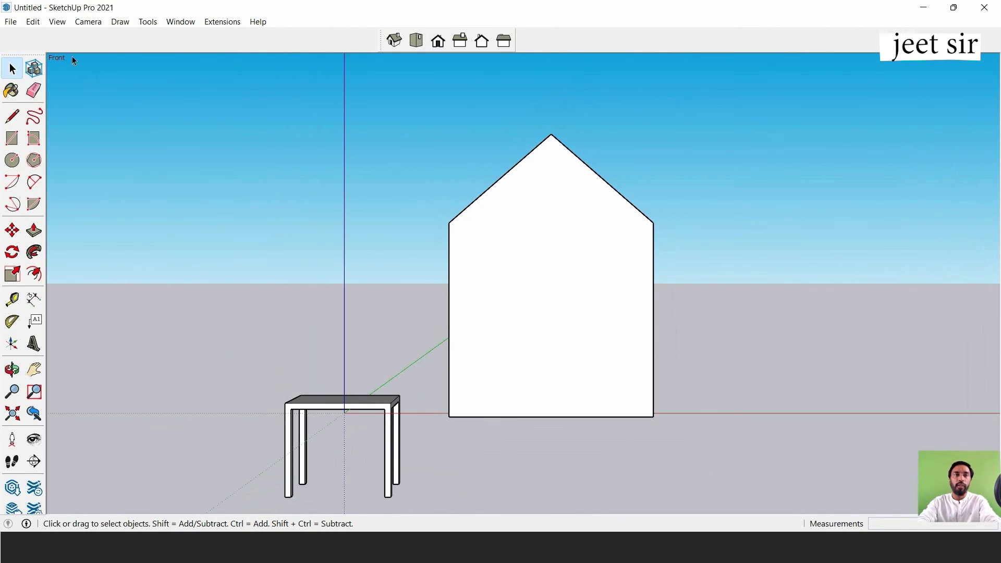
pyautogui.click(86, 23)
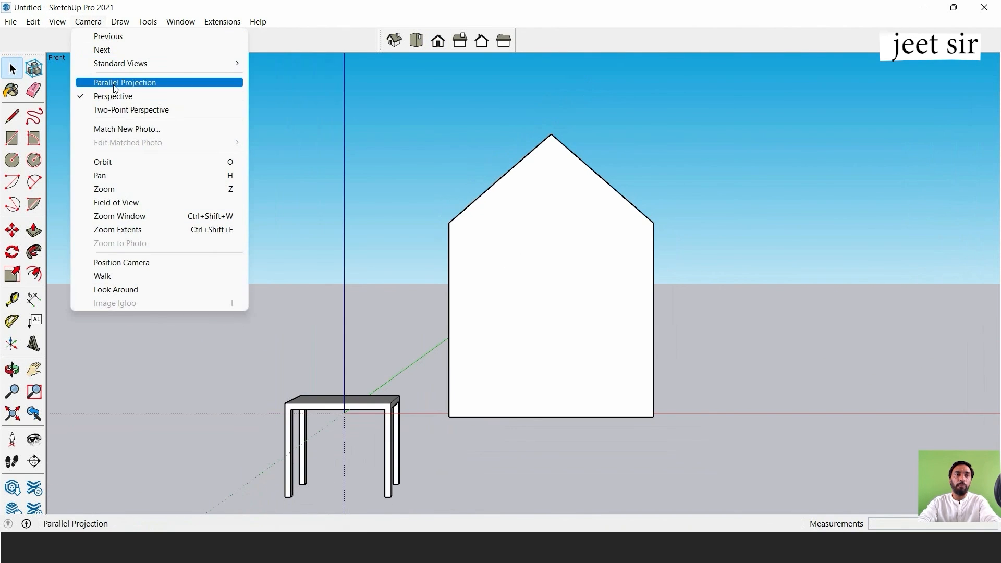
pyautogui.click(113, 82)
pyautogui.scroll(3, 527, 318)
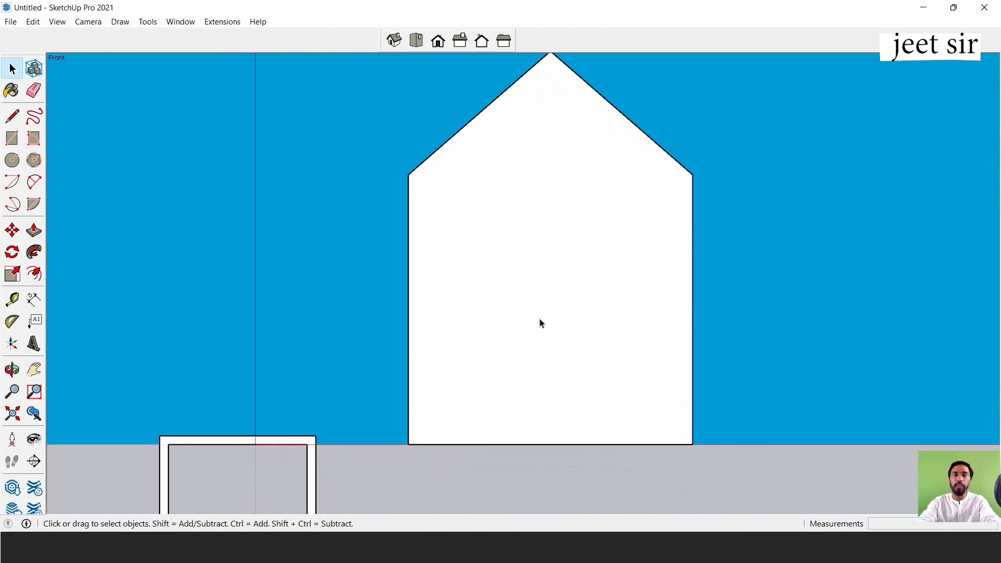
# Draw a door rectangle about 2' 8 1/2" wide and 4' 10" high on the front gable wall.
pyautogui.click(13, 139)
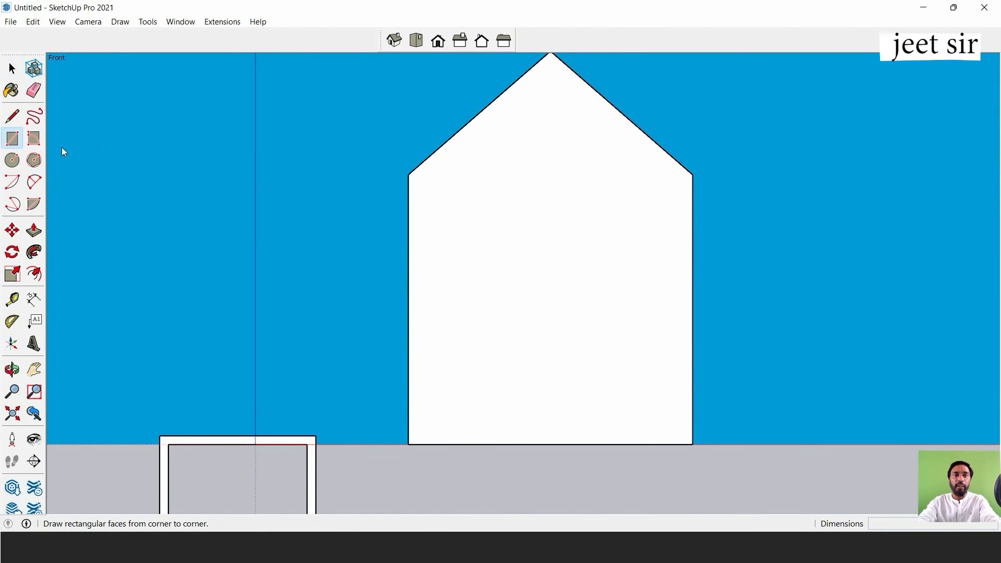
pyautogui.click(479, 187)
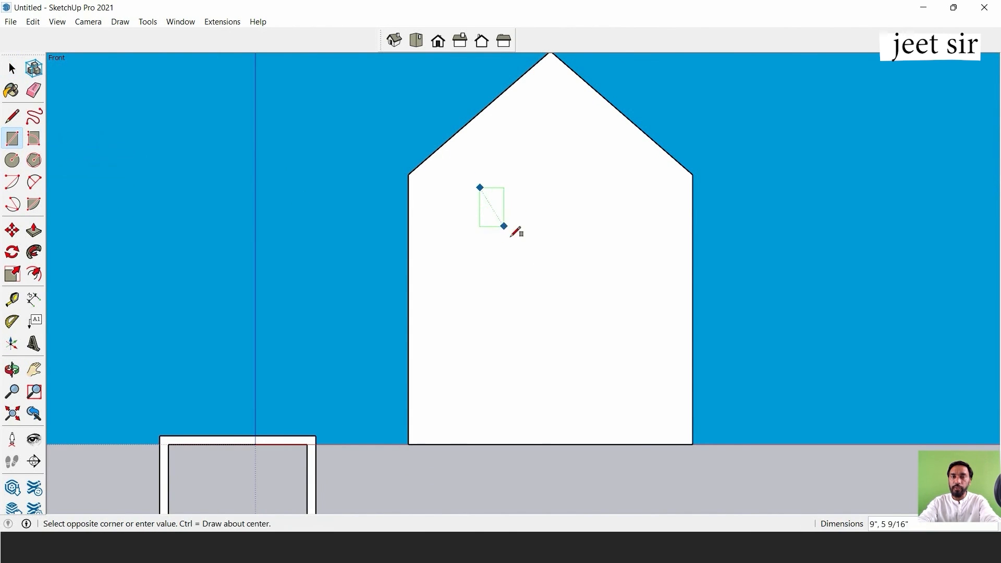
pyautogui.click(620, 437)
pyautogui.moveTo(518, 283); pyautogui.dragTo(767, 406, button='middle')
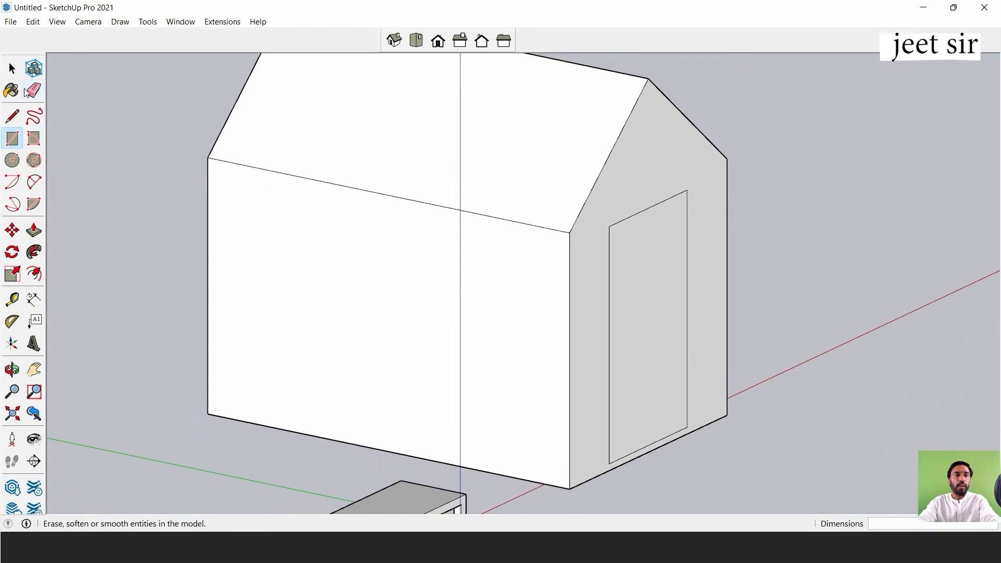
# Push/Pull the door rectangle inward by about 3" and remove the recessed face to open the doorway.
pyautogui.click(12, 68)
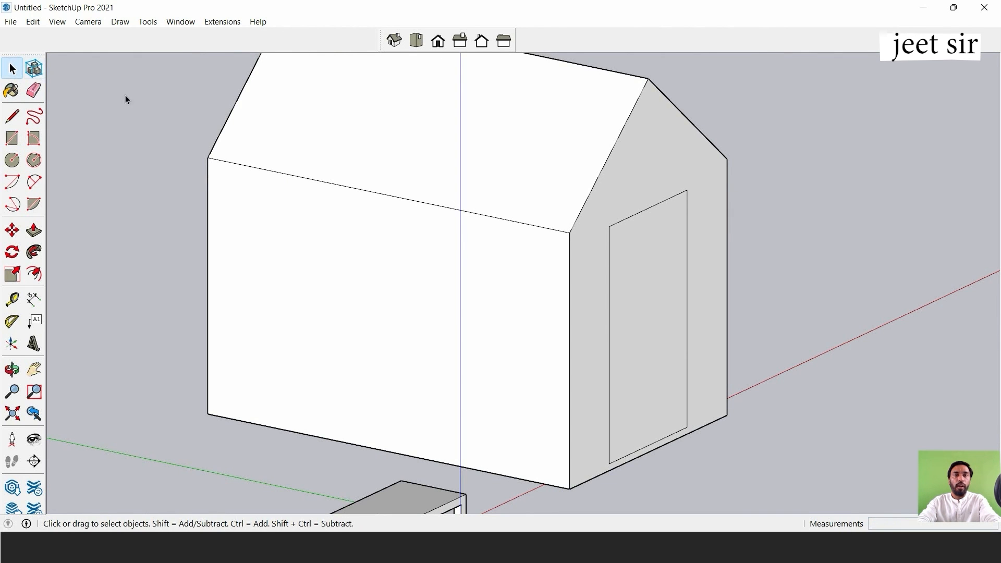
pyautogui.click(643, 267)
pyautogui.scroll(3, 639, 327)
pyautogui.keyDown('shift'); pyautogui.moveTo(639, 329); pyautogui.dragTo(591, 278, button='middle'); pyautogui.keyUp('shift')
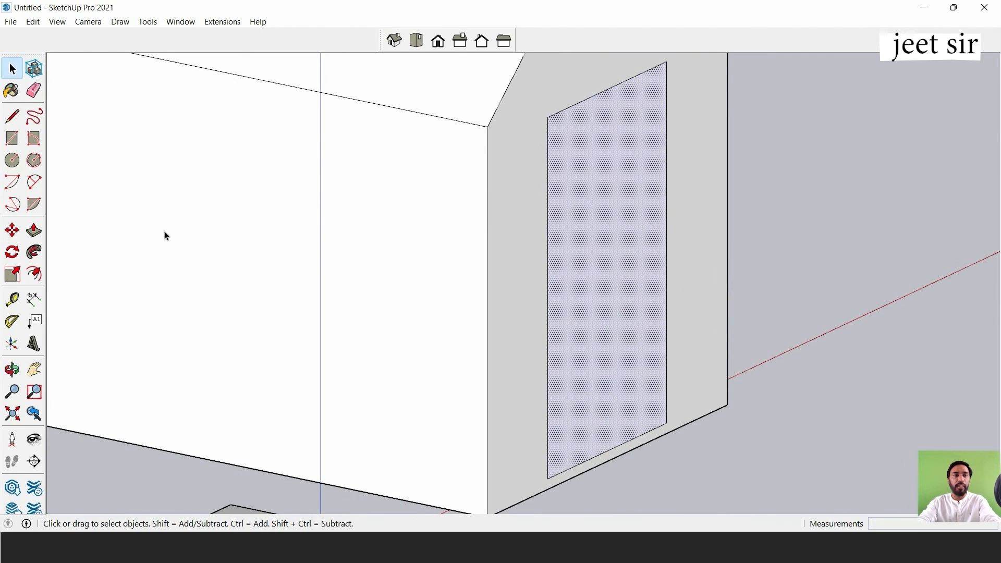
pyautogui.click(33, 230)
pyautogui.click(599, 202)
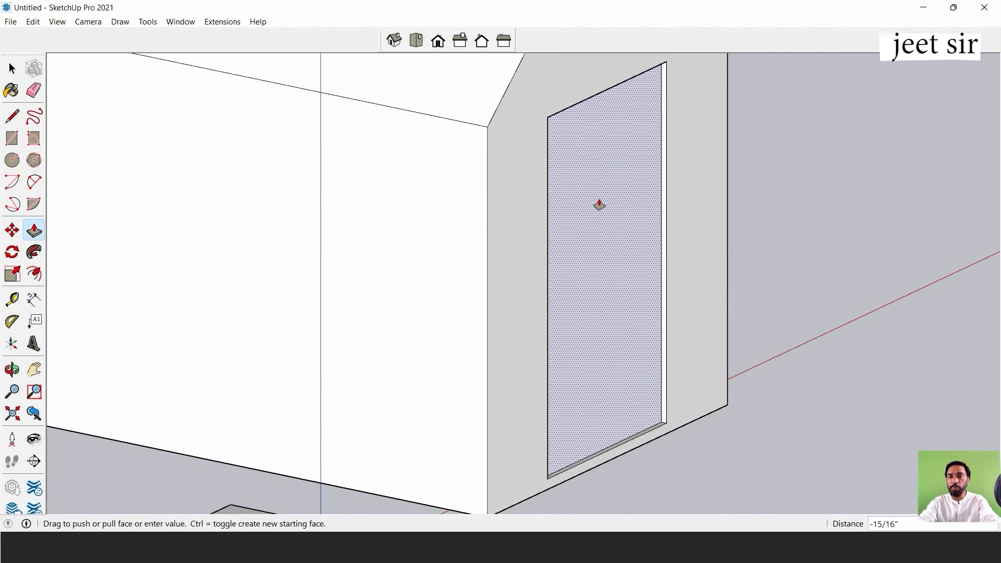
pyautogui.click(582, 209)
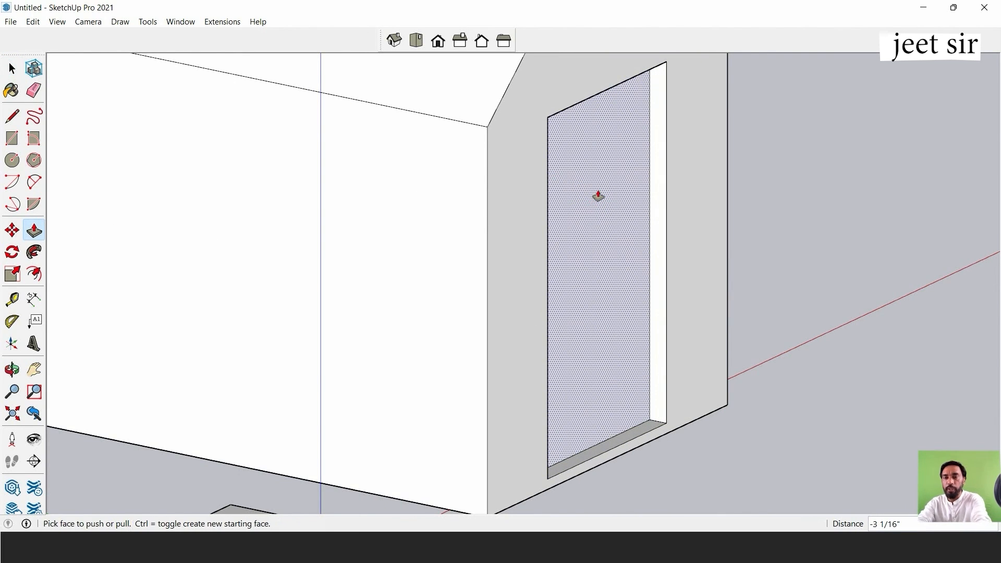
pyautogui.doubleClick(598, 196)
pyautogui.click(12, 68)
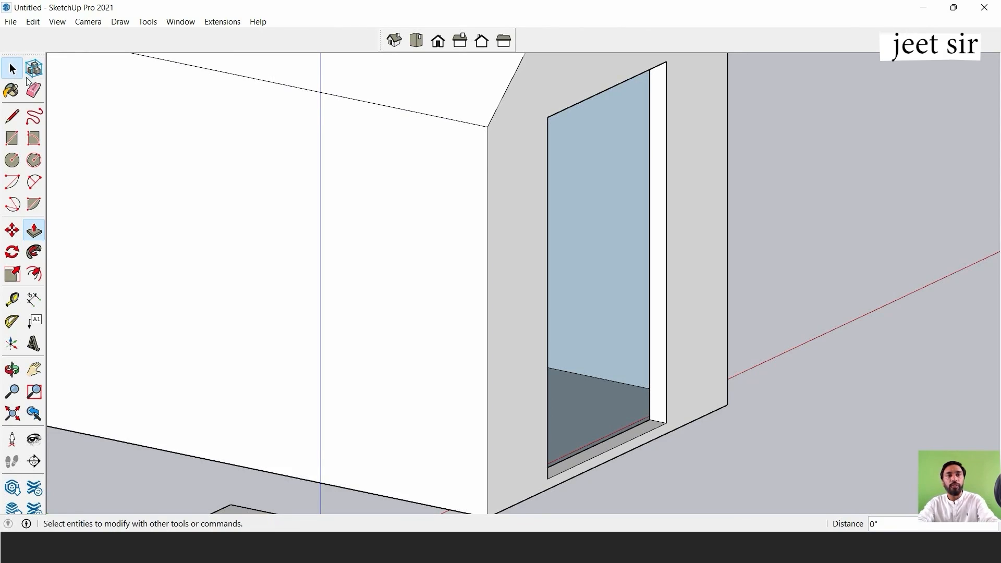
# In Right view, draw a window rectangle about 5' 5" by 3' 4" on the house's side wall.
pyautogui.scroll(-5, 709, 170)
pyautogui.moveTo(709, 170); pyautogui.dragTo(501, 226, button='middle')
pyautogui.scroll(3, 500, 226)
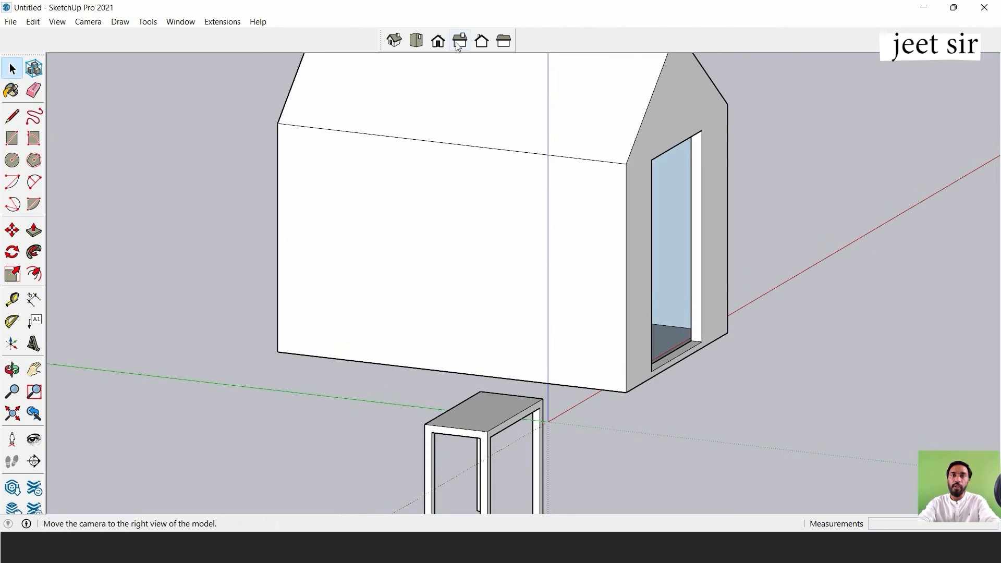
pyautogui.click(458, 46)
pyautogui.scroll(-1, 521, 175)
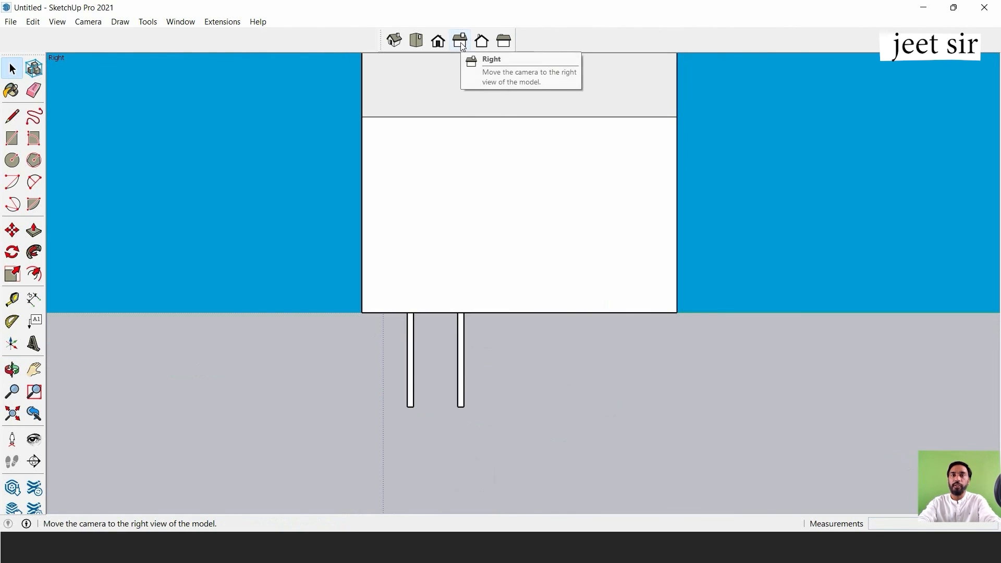
pyautogui.keyDown('shift'); pyautogui.moveTo(532, 212); pyautogui.dragTo(548, 273, button='middle'); pyautogui.keyUp('shift')
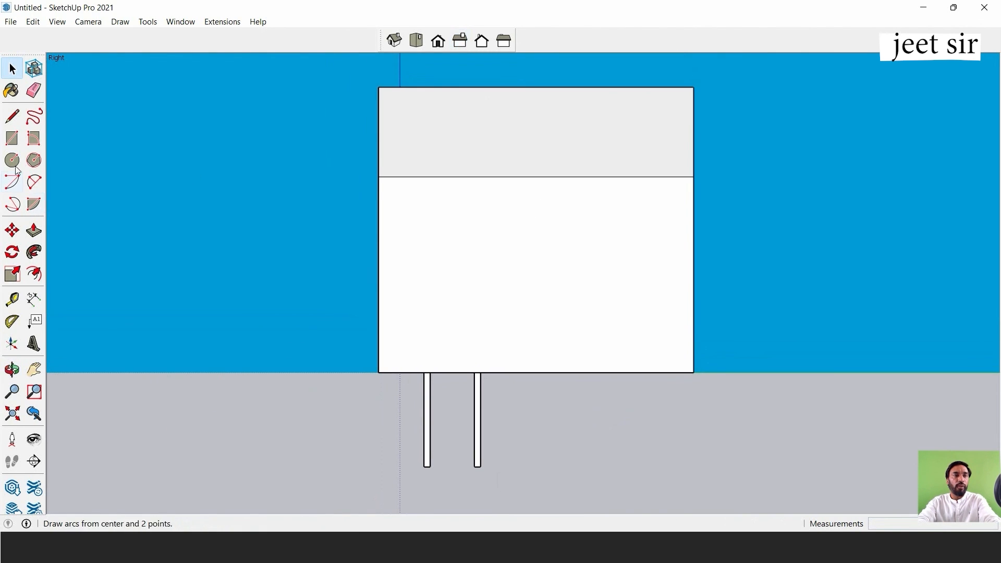
pyautogui.click(12, 139)
pyautogui.click(432, 198)
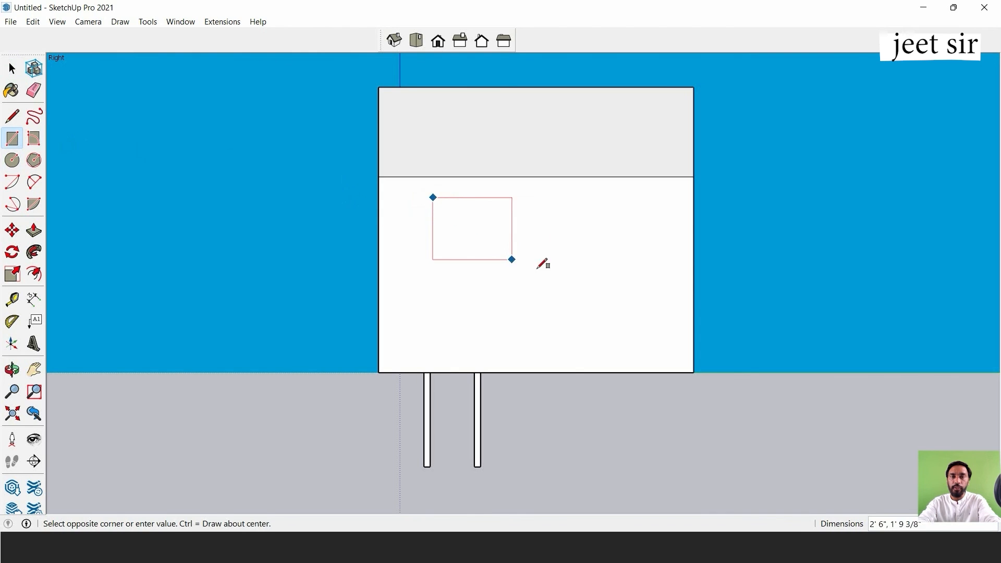
pyautogui.click(637, 323)
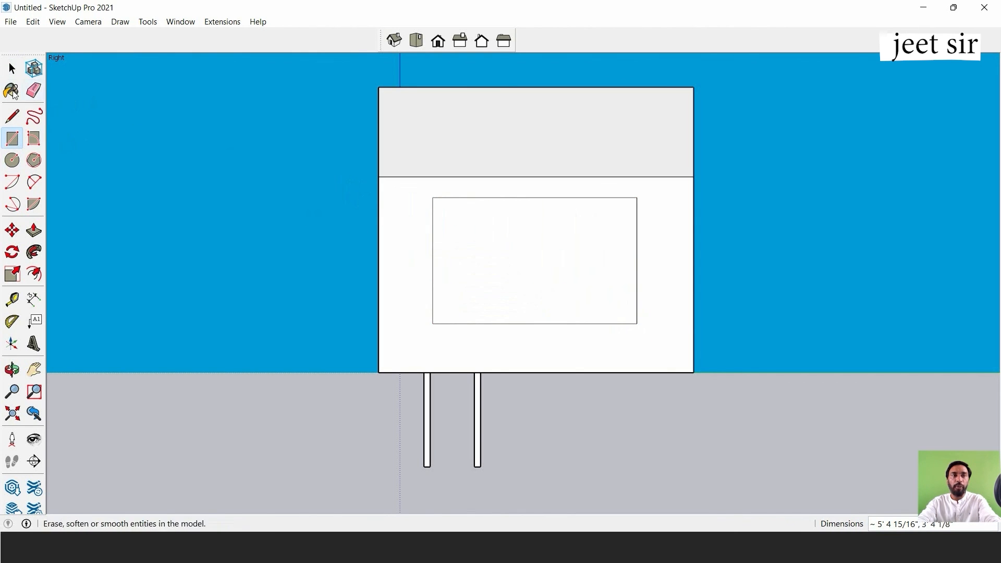
# Push/Pull the window rectangle inward by about 2 1/4" and remove the recessed face to open the window.
pyautogui.click(12, 69)
pyautogui.moveTo(472, 242); pyautogui.dragTo(782, 308, button='middle')
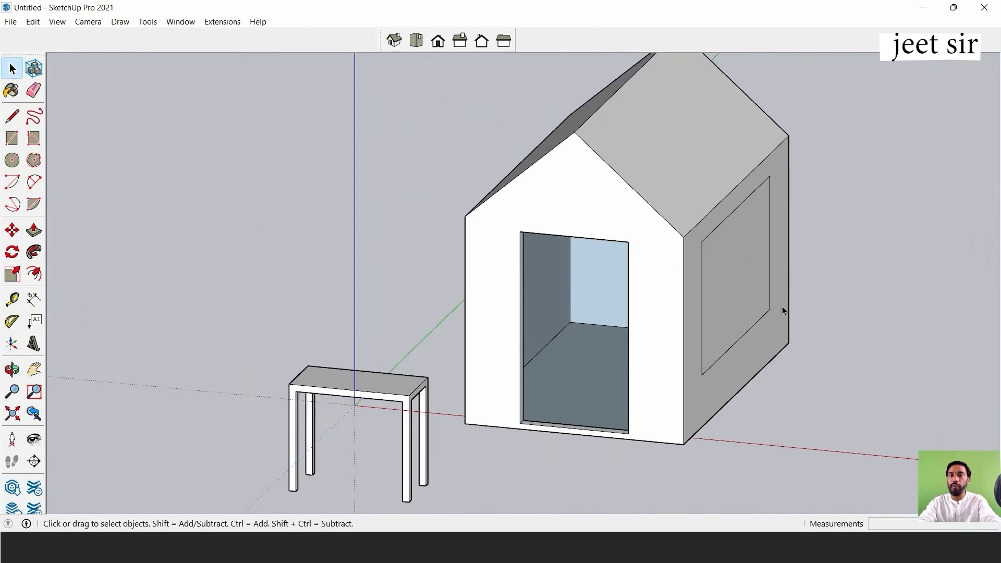
pyautogui.scroll(3, 782, 308)
pyautogui.scroll(2, 670, 290)
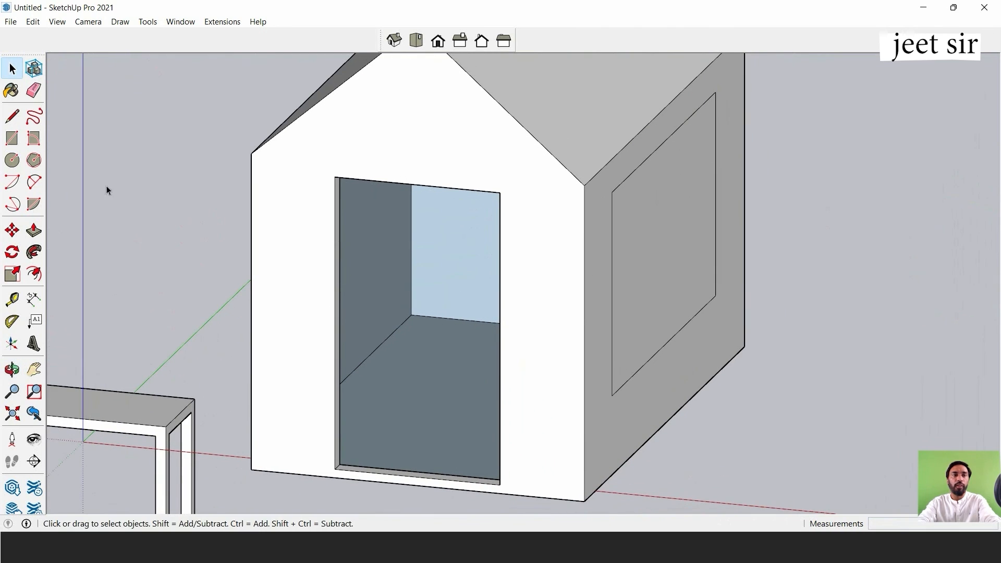
pyautogui.click(41, 232)
pyautogui.click(654, 218)
pyautogui.click(644, 226)
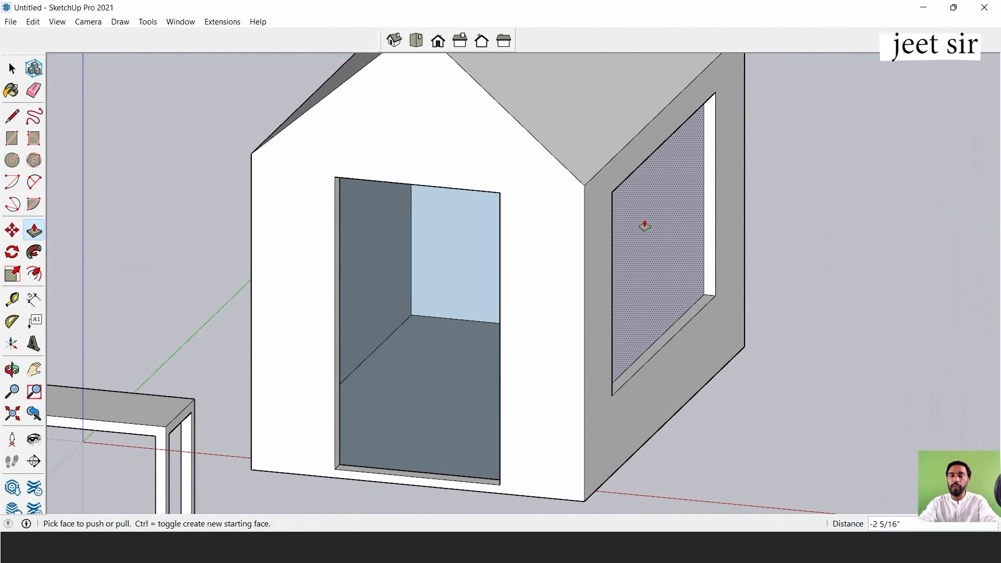
pyautogui.scroll(-5, 655, 230)
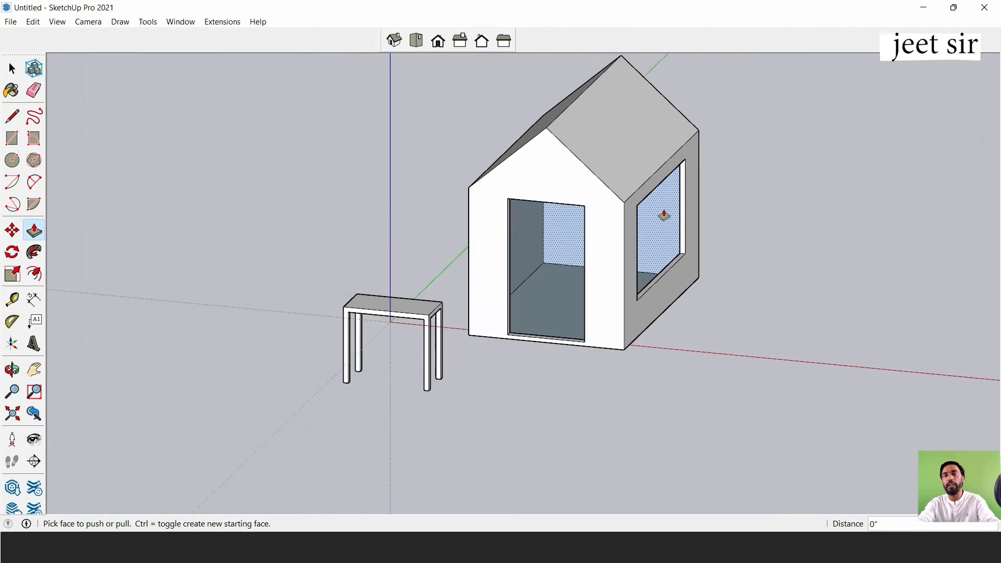
# Orbit around the house and table to examine the door and window openings.
pyautogui.scroll(2, 670, 268)
pyautogui.moveTo(670, 268); pyautogui.dragTo(616, 276, button='middle')
pyautogui.click(11, 69)
pyautogui.scroll(-3, 630, 230)
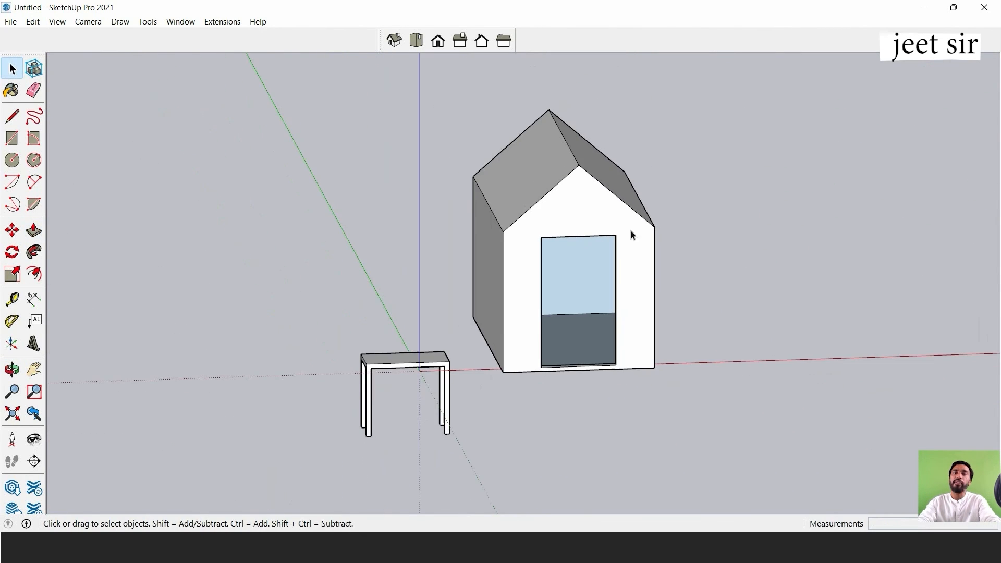
pyautogui.moveTo(631, 230)
pyautogui.mouseDown(button='middle')
pyautogui.moveTo(539, 205)
pyautogui.moveTo(579, 325)
pyautogui.moveTo(613, 296)
pyautogui.mouseUp(button='middle')
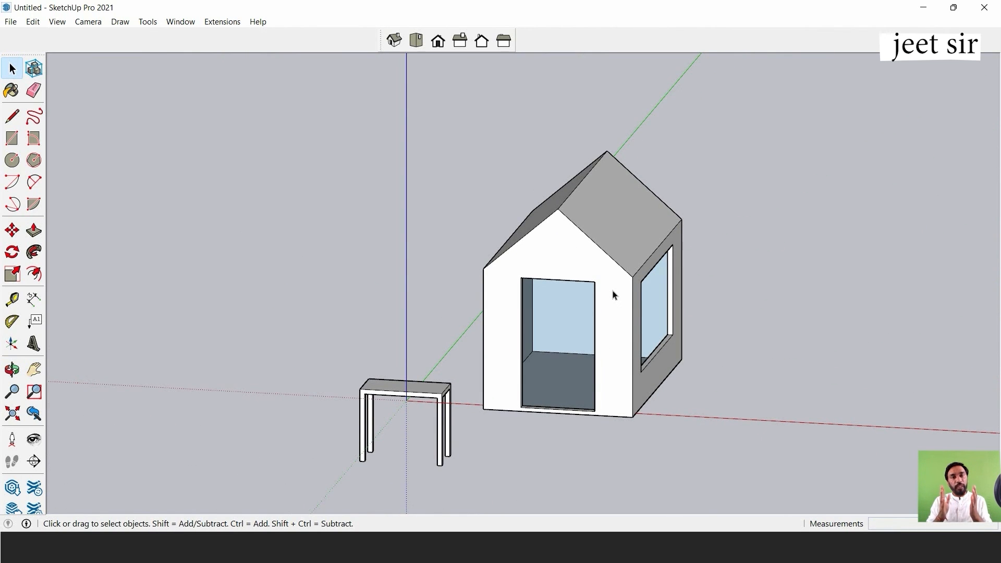